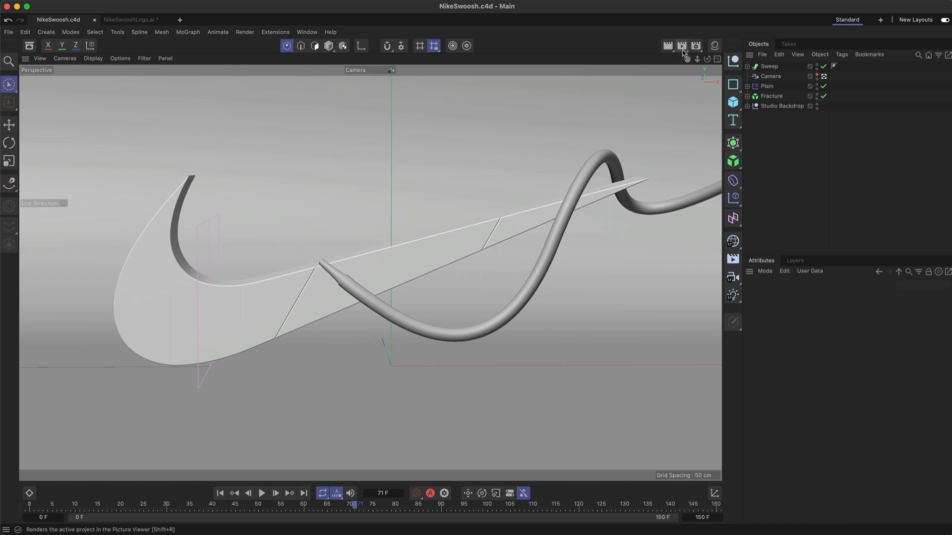
# Render frame 71 to the Picture Viewer to check the unlit scene, and close the viewer.
pyautogui.click(682, 46)
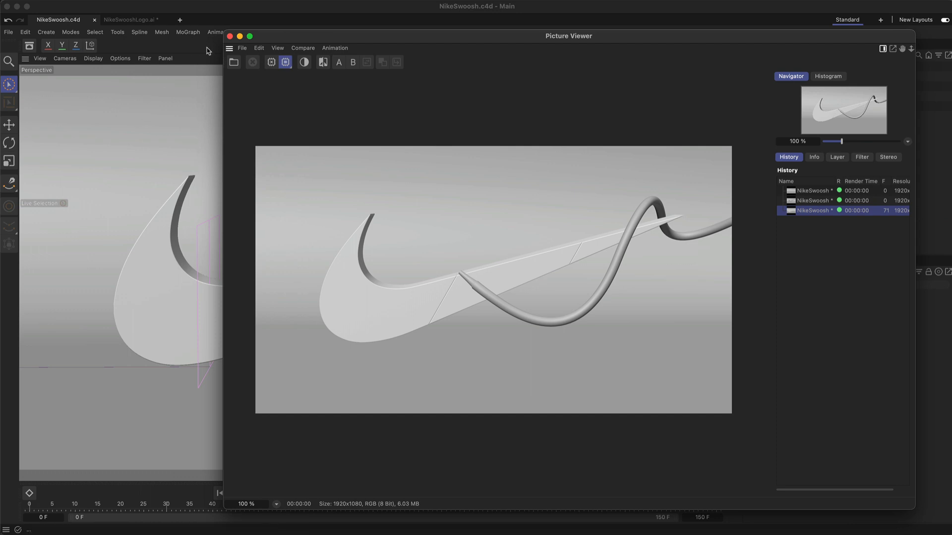
pyautogui.click(230, 36)
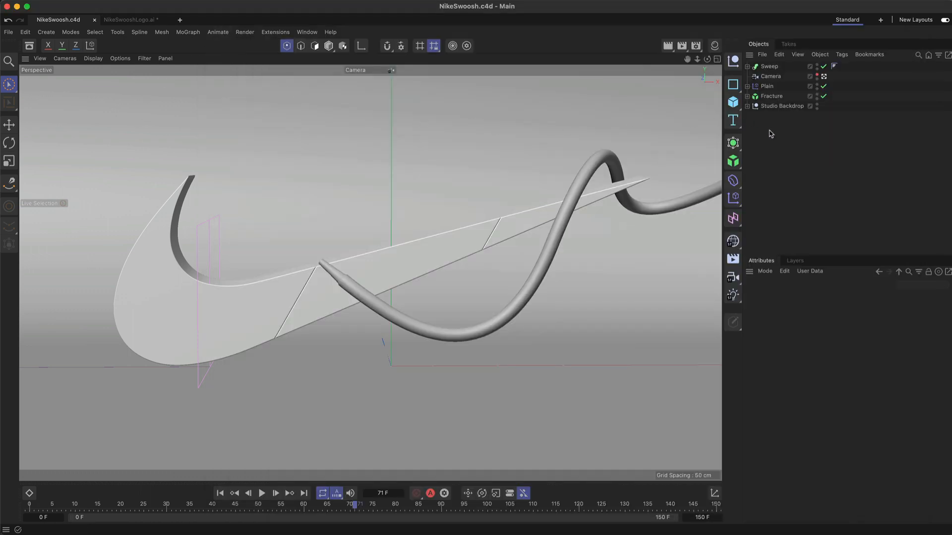
# Add a standard light to the scene and enable Ambient Illumination on it.
pyautogui.click(733, 296)
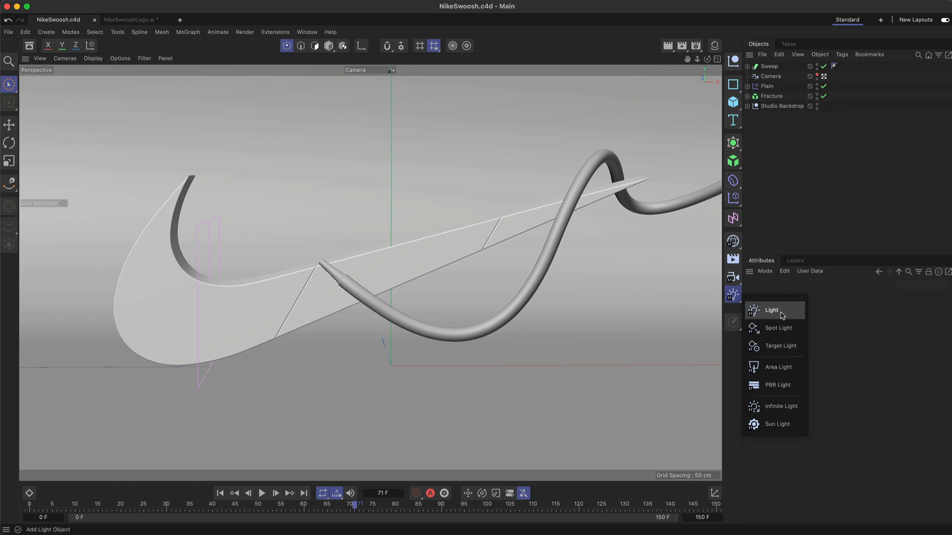
pyautogui.click(779, 316)
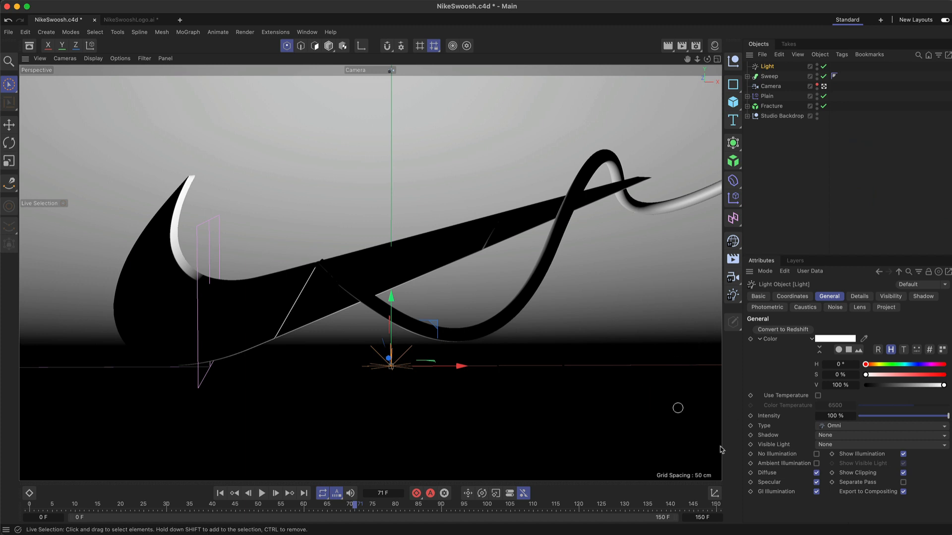
pyautogui.click(817, 463)
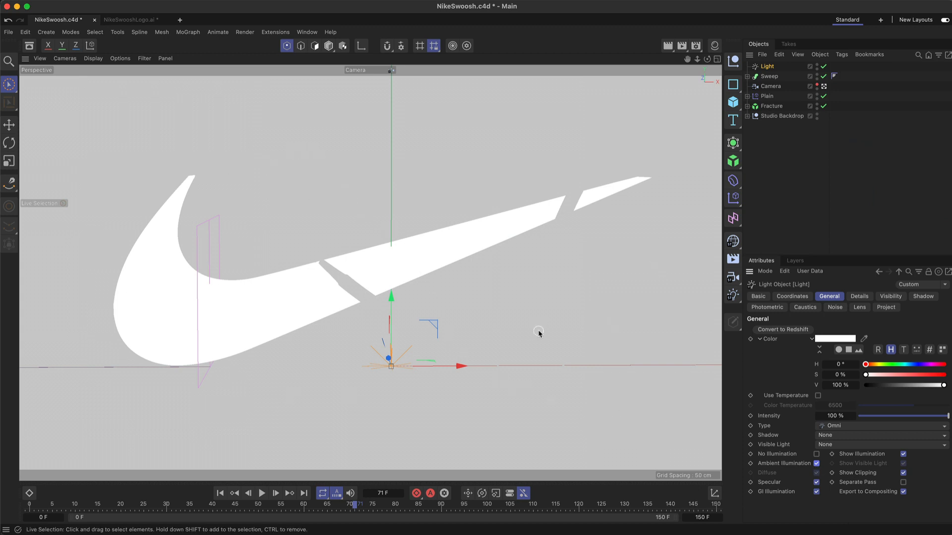
# Render the current frame to the Picture Viewer to check the flat ambient lighting, and close the viewer.
pyautogui.click(682, 47)
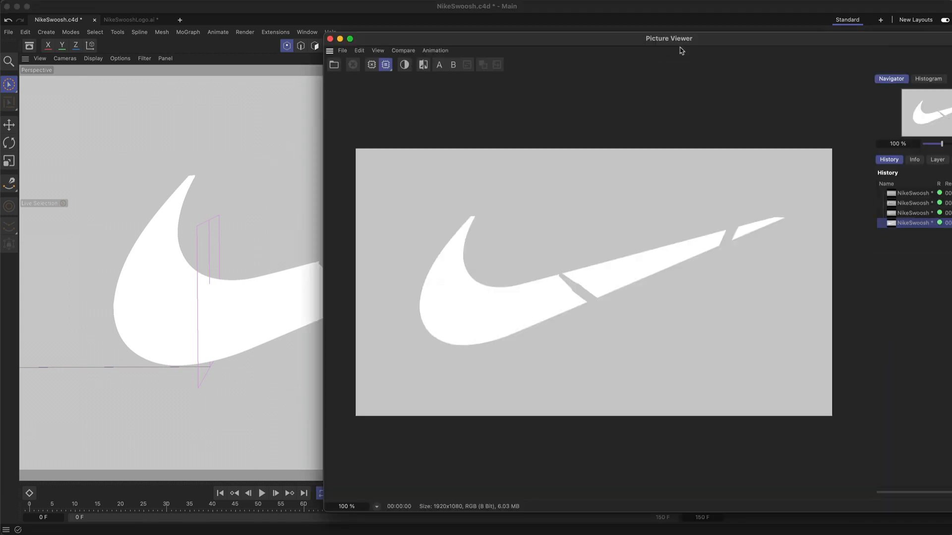
pyautogui.moveTo(681, 51); pyautogui.dragTo(565, 54)
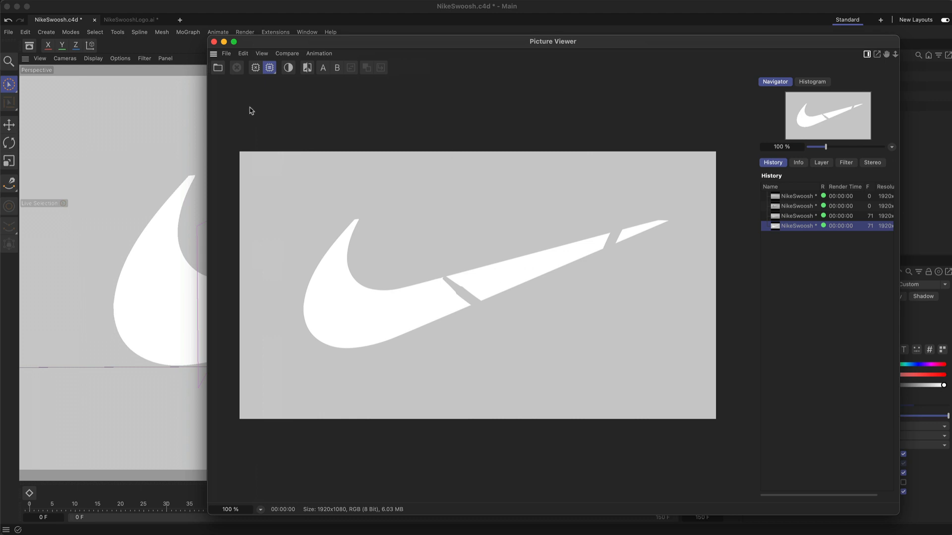
pyautogui.click(214, 41)
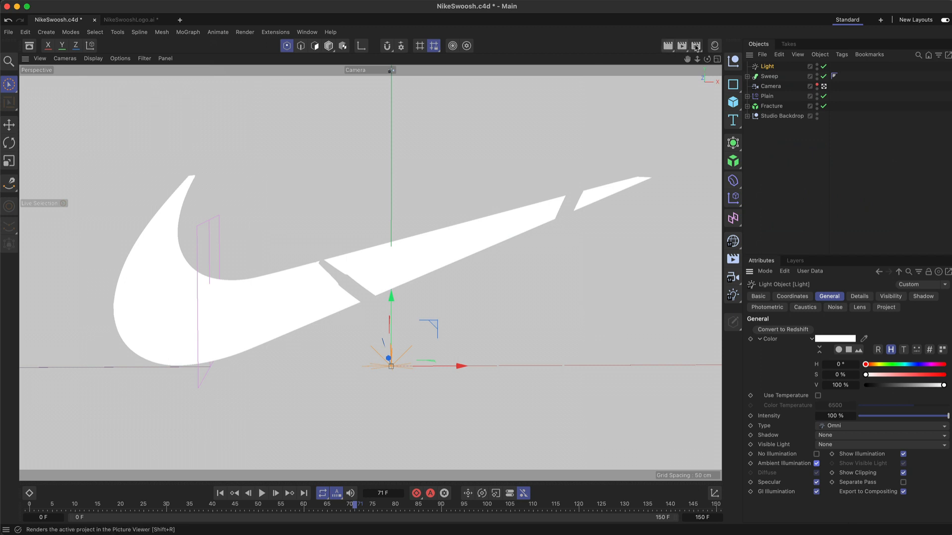
# Add the Ambient Occlusion effect to the render settings, keeping its default values.
pyautogui.click(695, 46)
pyautogui.moveTo(776, 43); pyautogui.dragTo(448, 104)
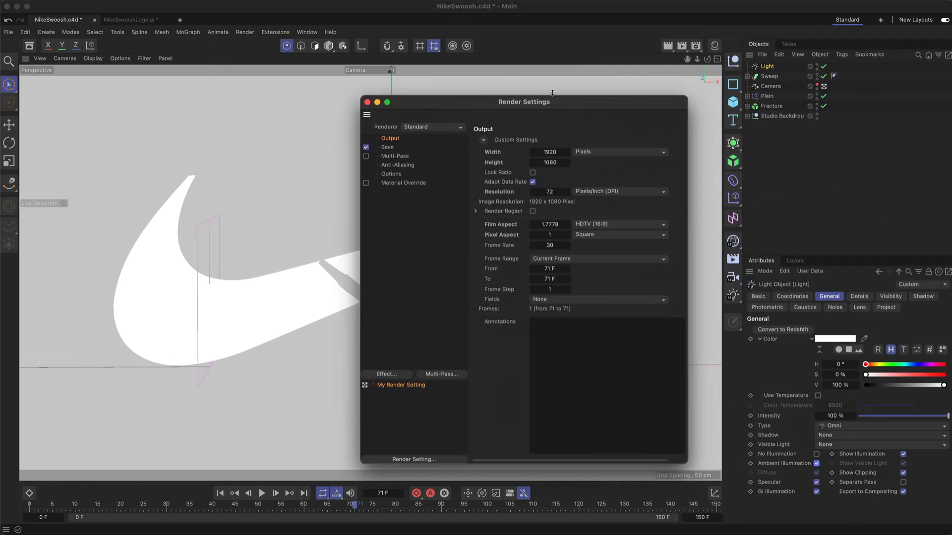
pyautogui.rightClick(406, 232)
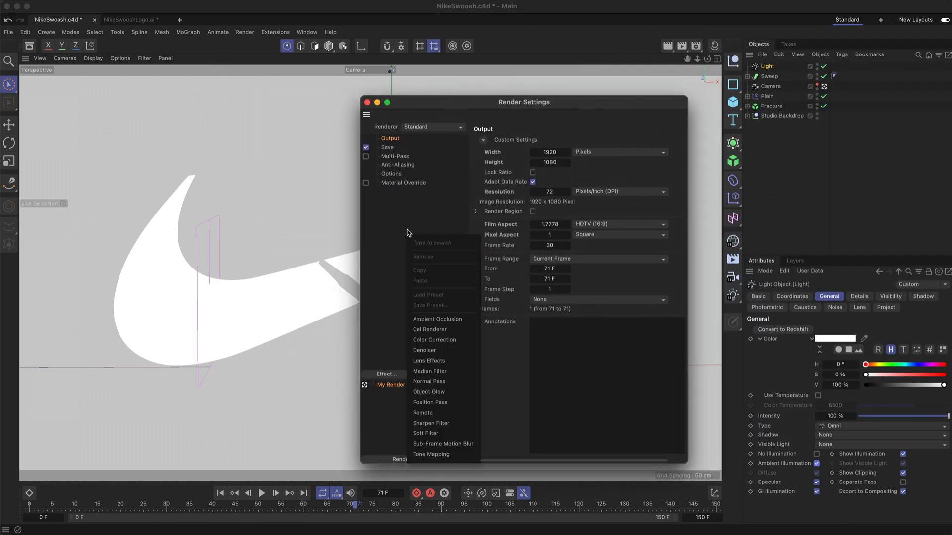
pyautogui.click(450, 320)
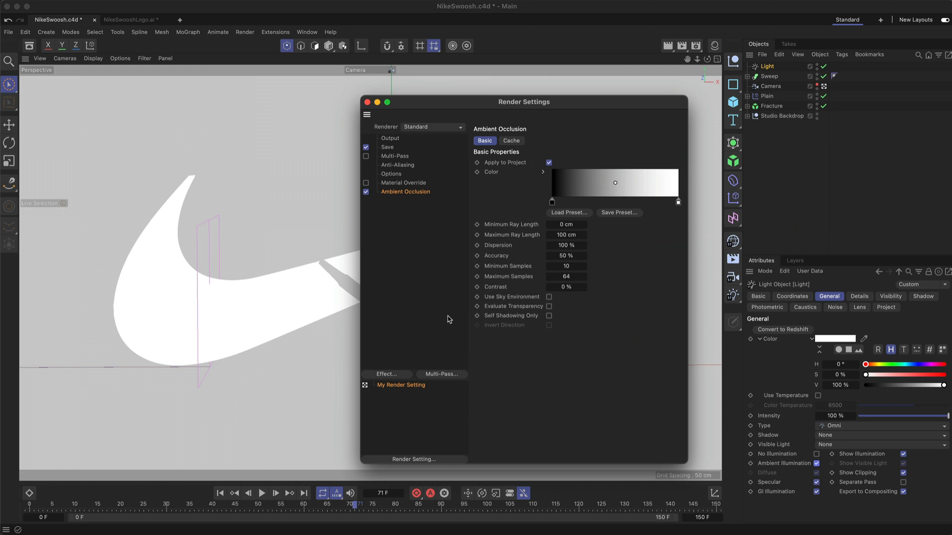
pyautogui.click(368, 103)
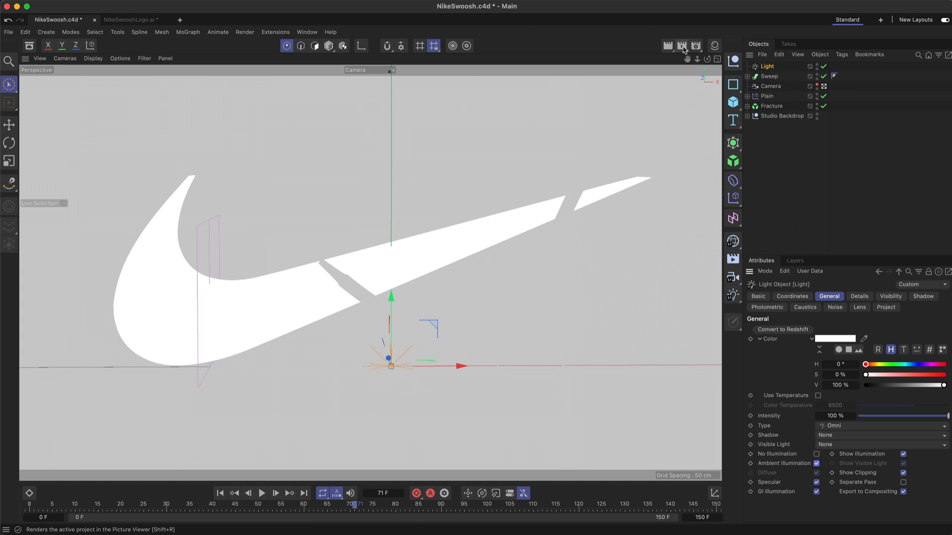
# Render the current frame again to inspect the ambient occlusion shading, and close the Picture Viewer.
pyautogui.click(682, 47)
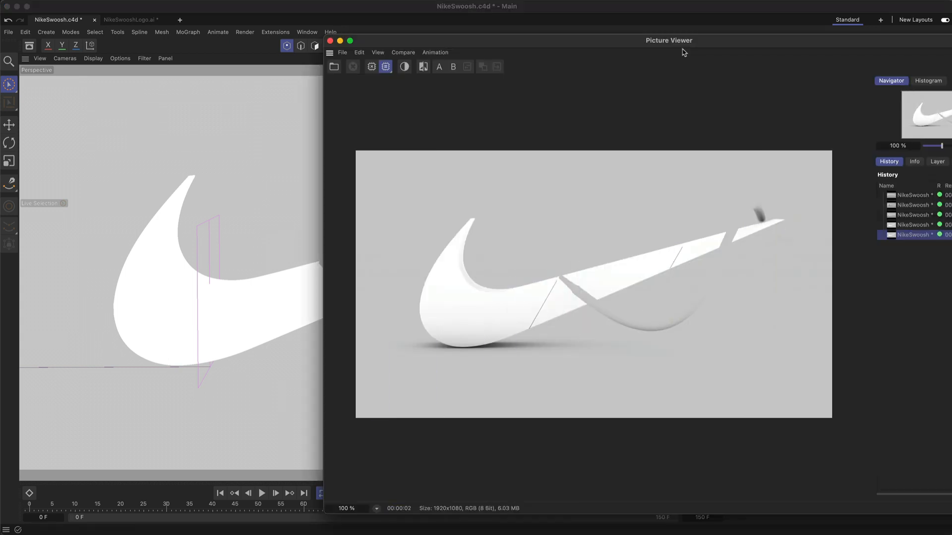
pyautogui.doubleClick(684, 46)
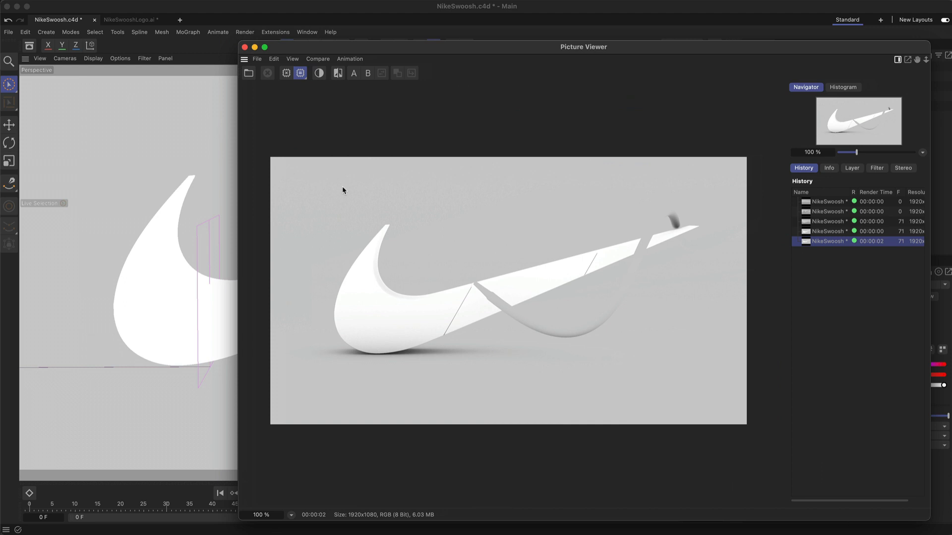
pyautogui.click(244, 47)
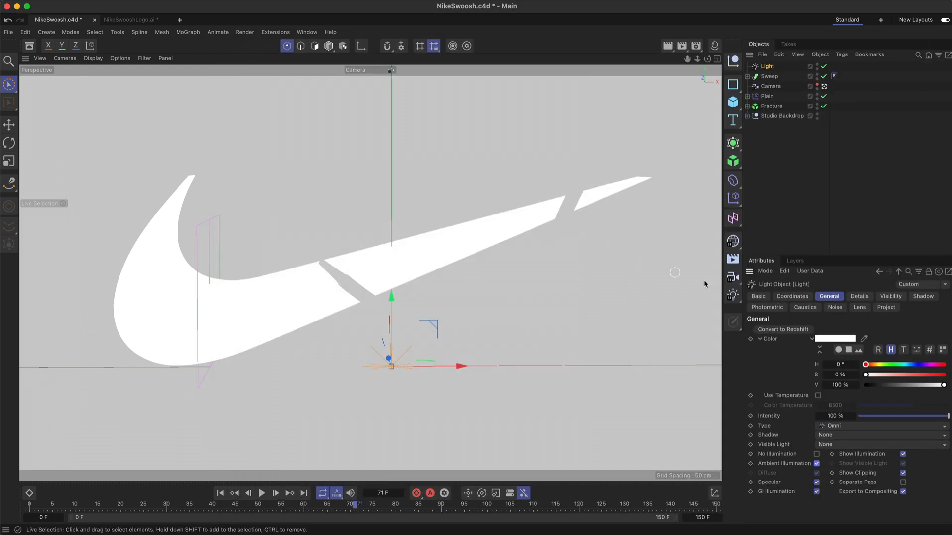
# Rename the light object as Ambient Light.
pyautogui.doubleClick(773, 67)
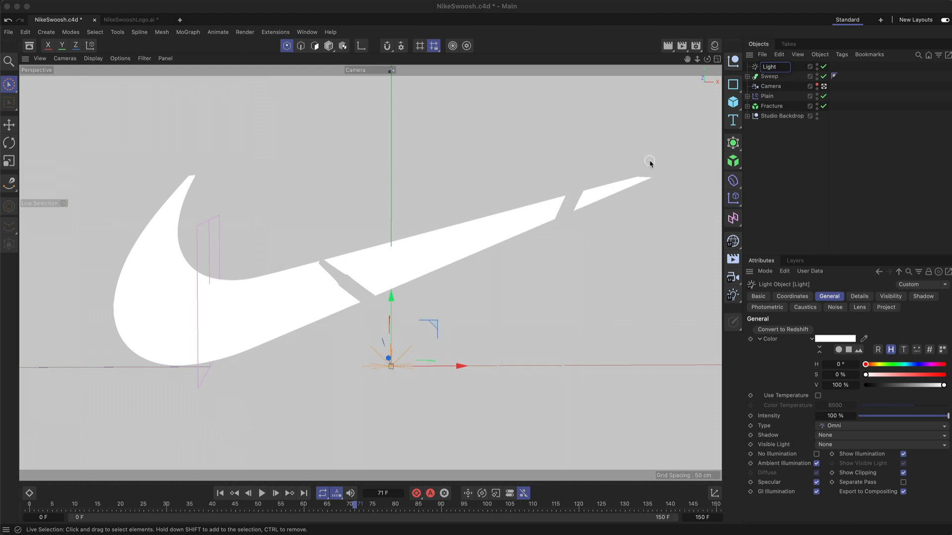
pyautogui.write('Ambient')
pyautogui.press('Return')
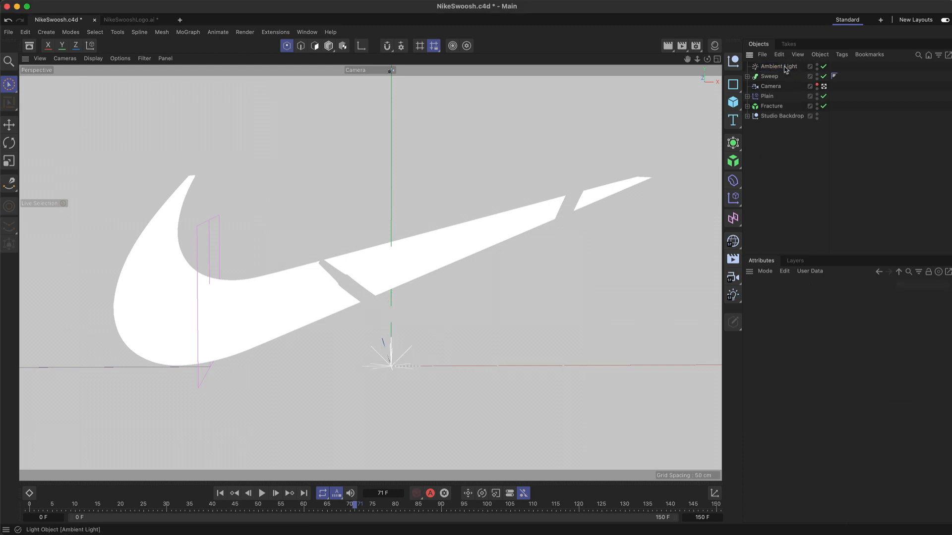
# Set the Ambient Light's intensity to 90% and tint its color pale blue with hue 204° and saturation 5%.
pyautogui.doubleClick(840, 417)
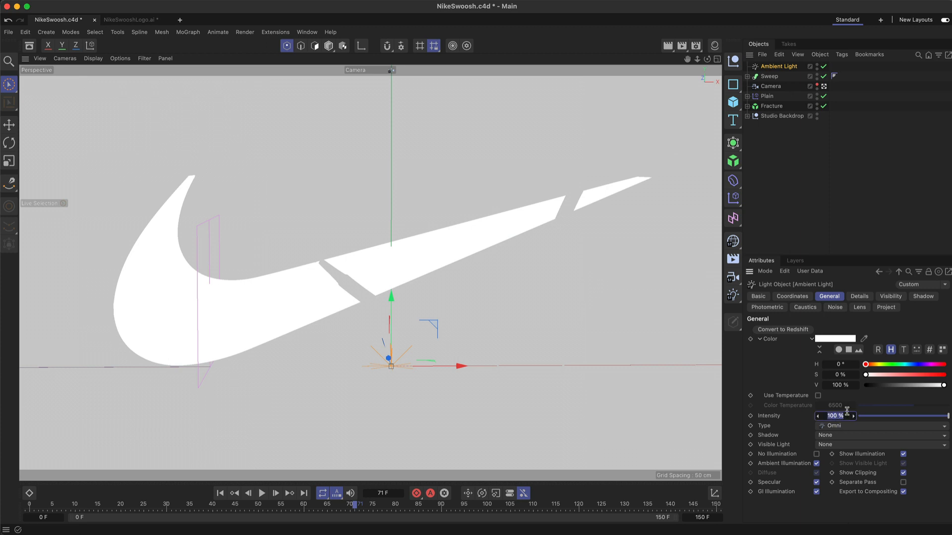
pyautogui.write('90')
pyautogui.press('Return')
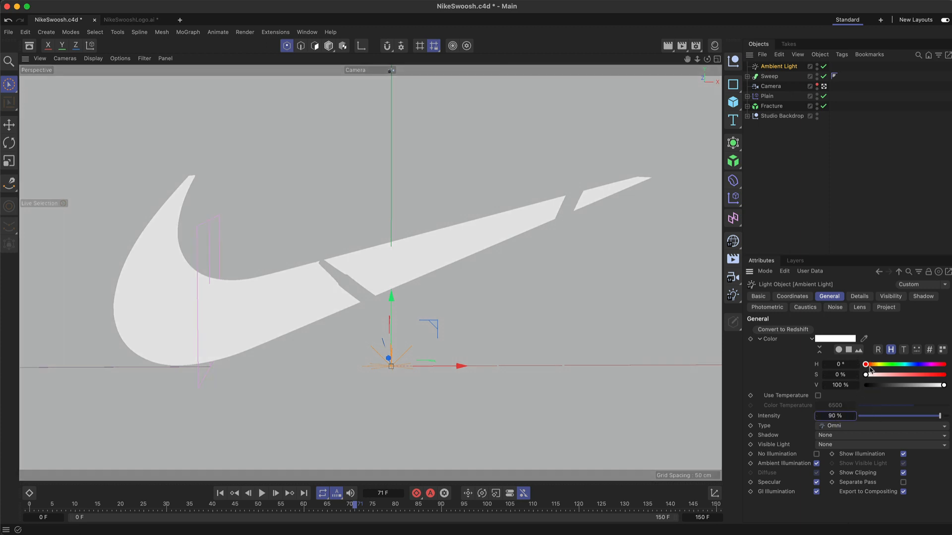
pyautogui.moveTo(866, 365)
pyautogui.mouseDown()
pyautogui.moveTo(911, 365)
pyautogui.moveTo(870, 377)
pyautogui.mouseUp()
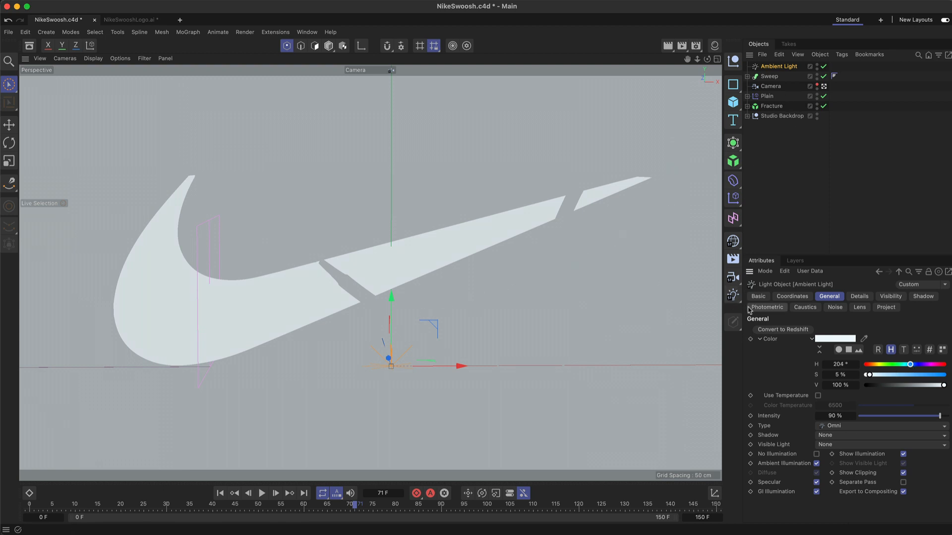
# Add an infinite light and rotate it freehand so it shines diagonally onto the swoosh and lace.
pyautogui.click(734, 297)
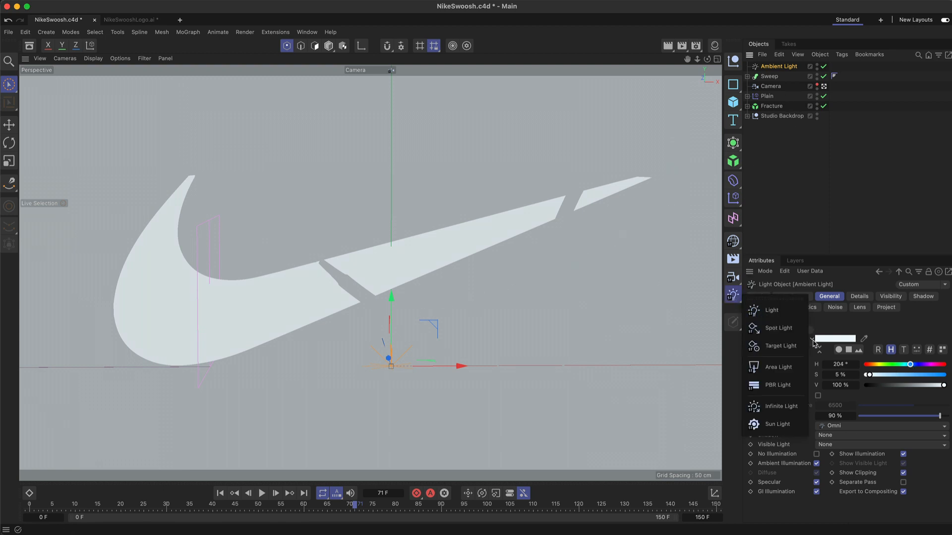
pyautogui.click(779, 408)
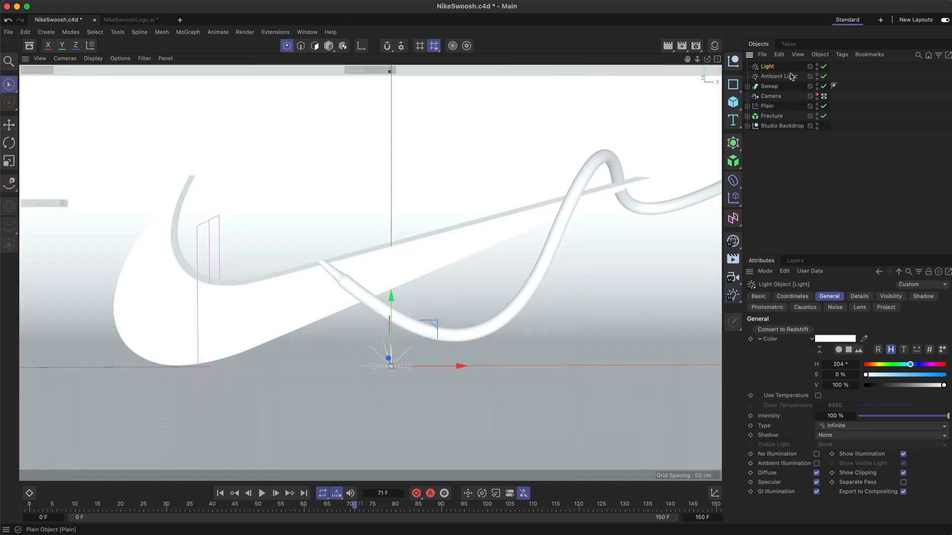
pyautogui.press('r')
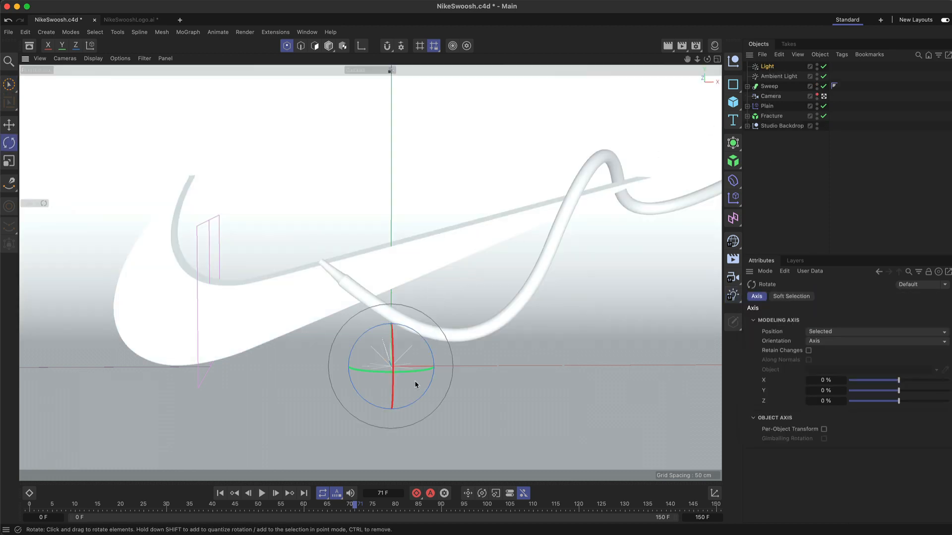
pyautogui.moveTo(415, 384)
pyautogui.mouseDown()
pyautogui.moveTo(328, 312)
pyautogui.moveTo(373, 344)
pyautogui.moveTo(340, 323)
pyautogui.moveTo(352, 327)
pyautogui.mouseUp()
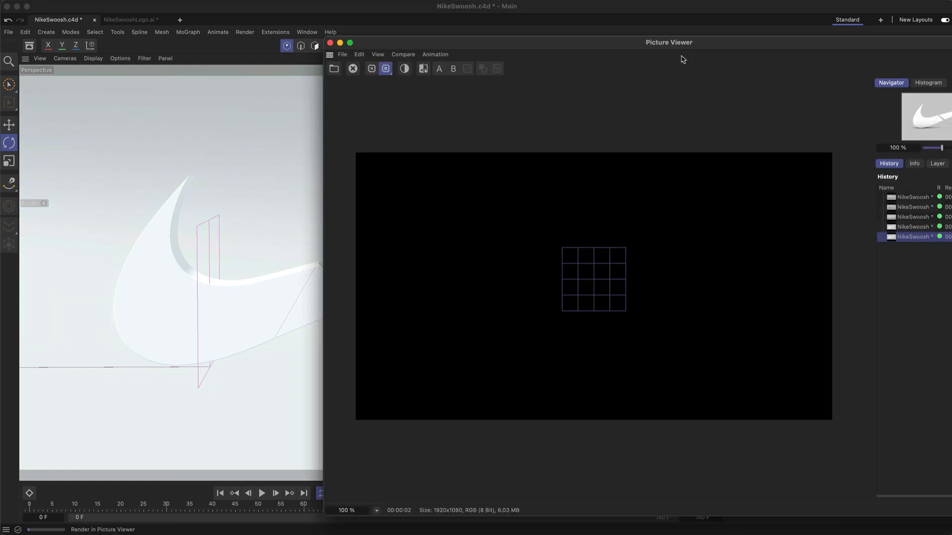
# Render the current frame to check the infinite light's effect, and close the Picture Viewer.
pyautogui.click(681, 47)
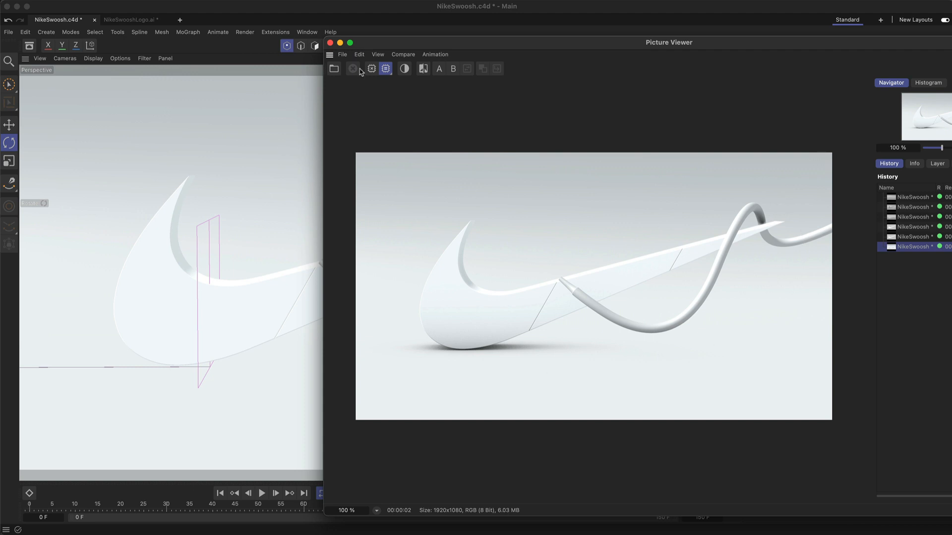
pyautogui.click(330, 43)
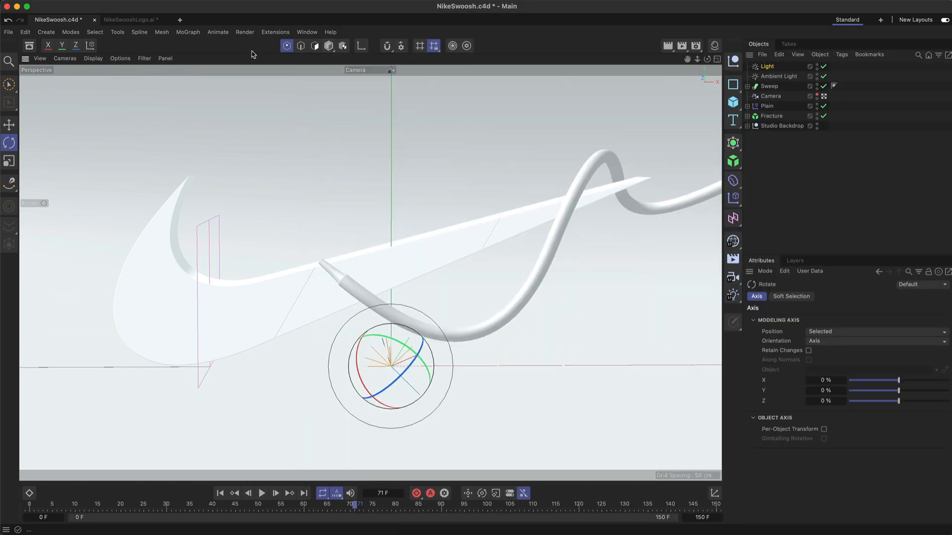
# Turn on the Interactive Render Region and enlarge it to cover the whole swoosh.
pyautogui.click(245, 33)
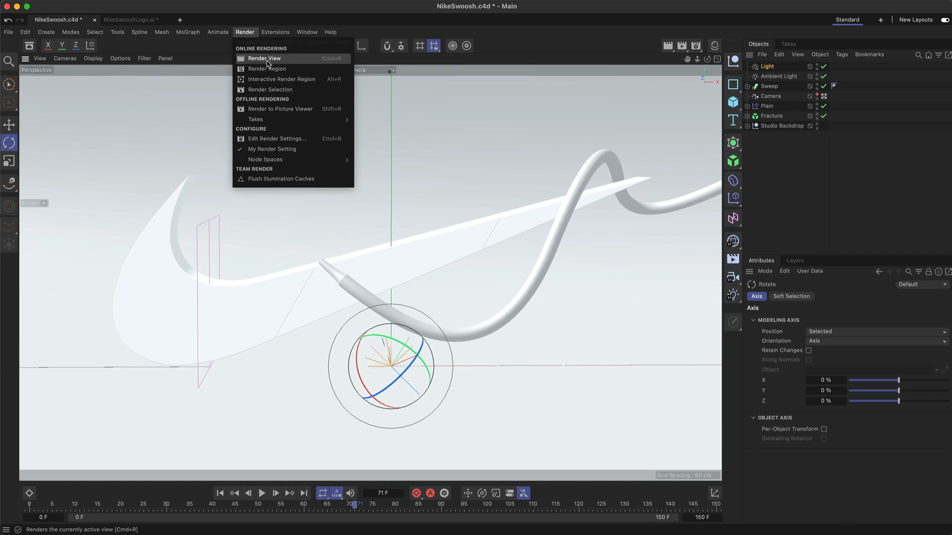
pyautogui.click(270, 80)
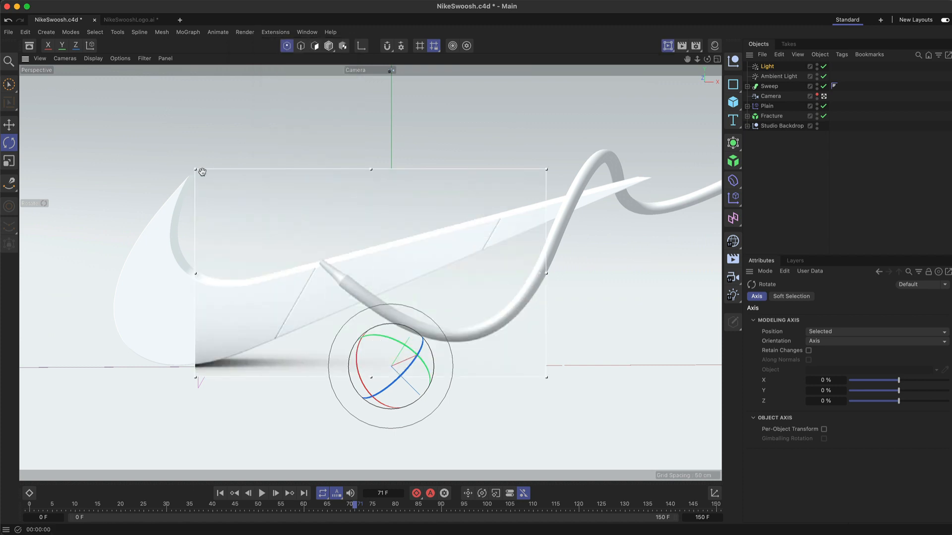
pyautogui.moveTo(196, 170); pyautogui.dragTo(114, 131)
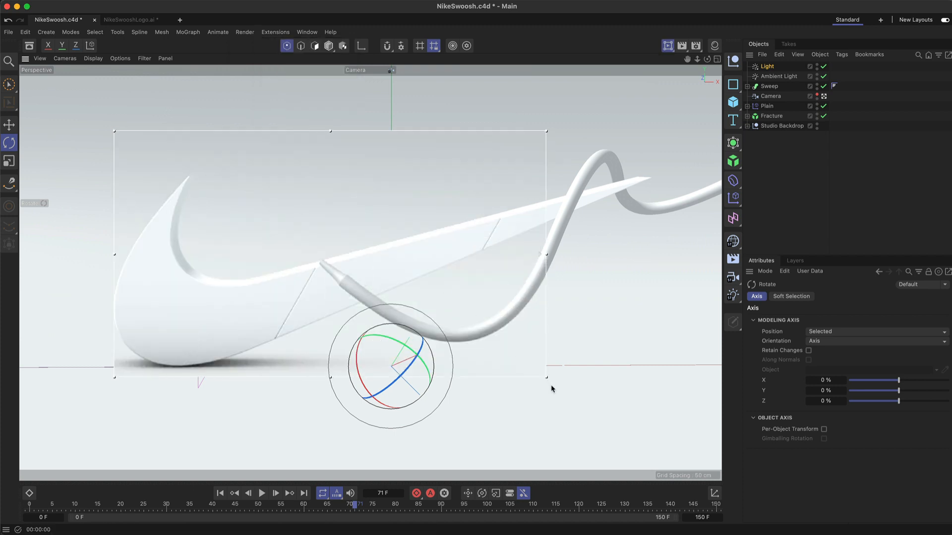
pyautogui.moveTo(547, 378); pyautogui.dragTo(650, 443)
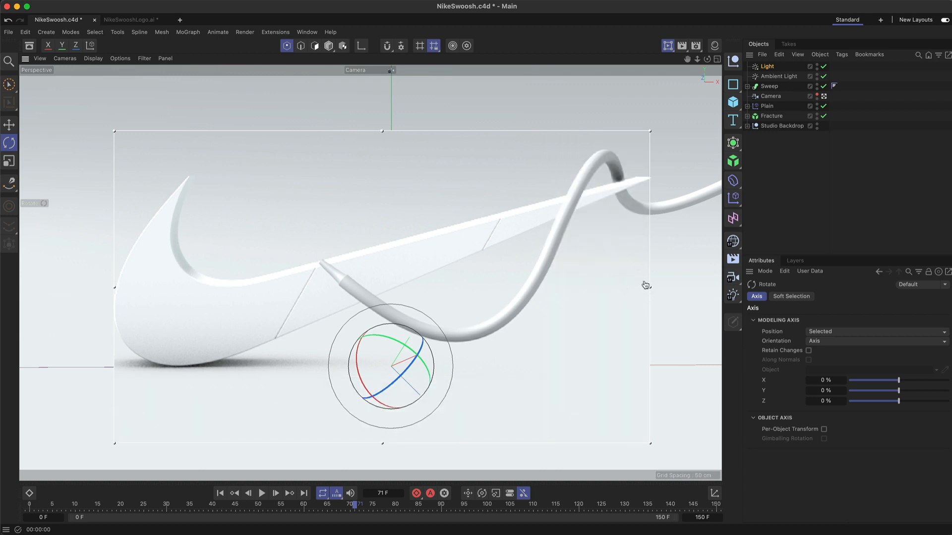
pyautogui.moveTo(641, 142); pyautogui.dragTo(642, 133)
pyautogui.moveTo(114, 287); pyautogui.dragTo(92, 286)
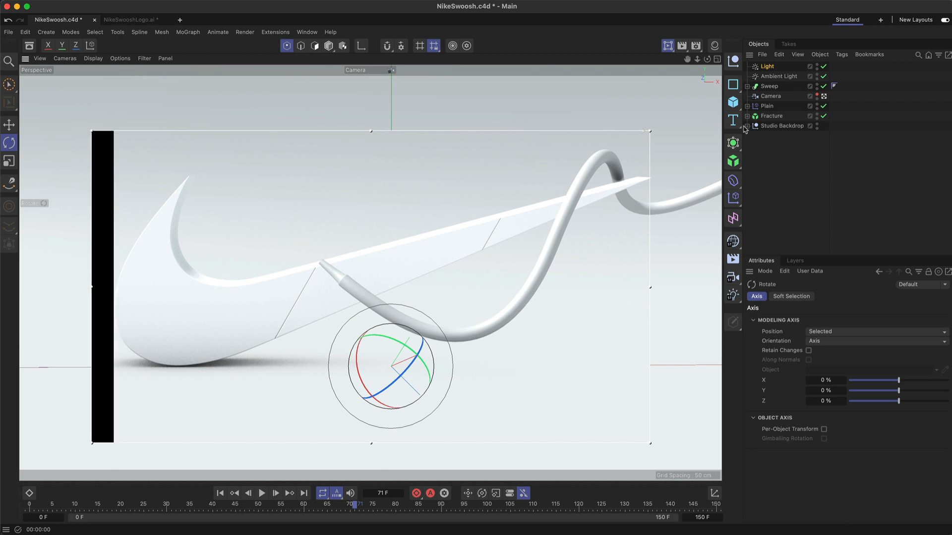
# Try an intensity of 60% on the infinite light and settle on 75%.
pyautogui.click(771, 70)
pyautogui.doubleClick(841, 414)
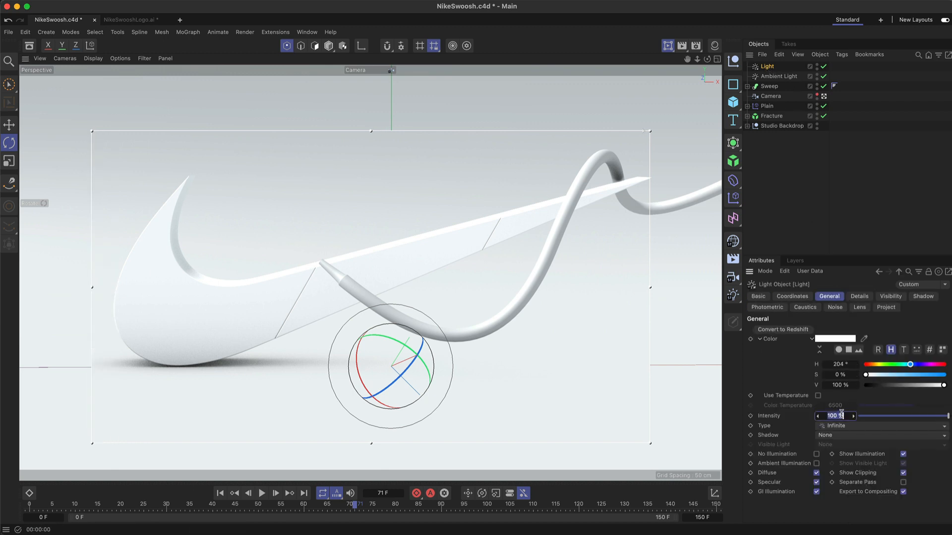
pyautogui.write('60')
pyautogui.press('Return')
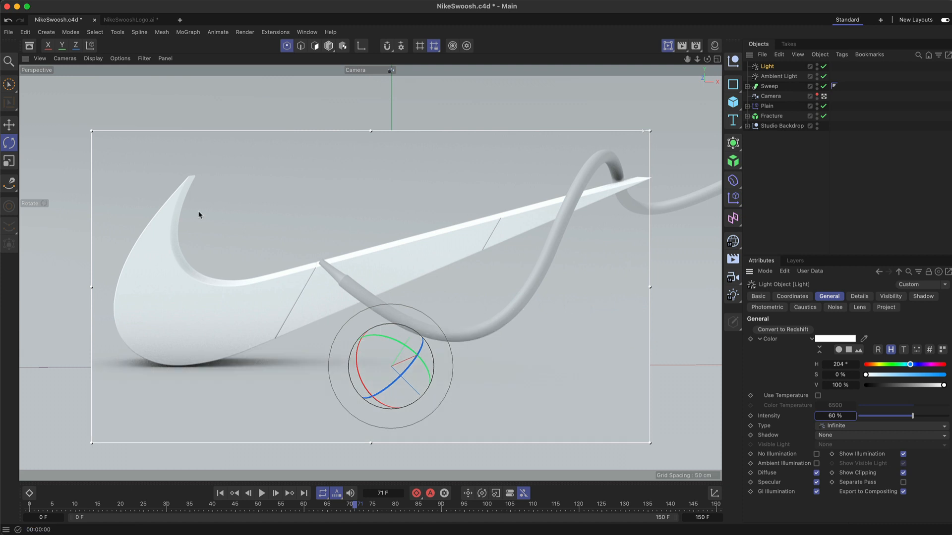
pyautogui.doubleClick(840, 416)
pyautogui.write('75')
pyautogui.press('Return')
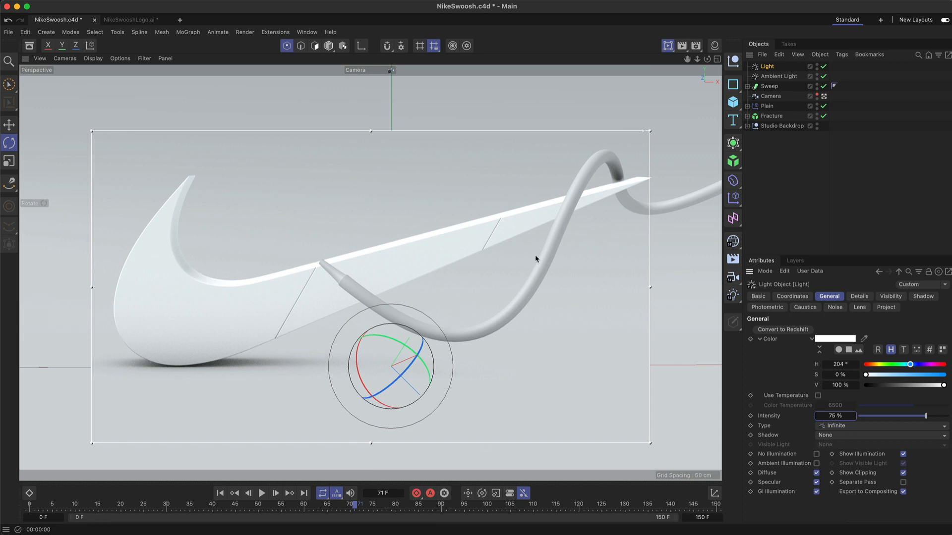
# Rename the infinite light object as Infinite Light.
pyautogui.click(764, 68)
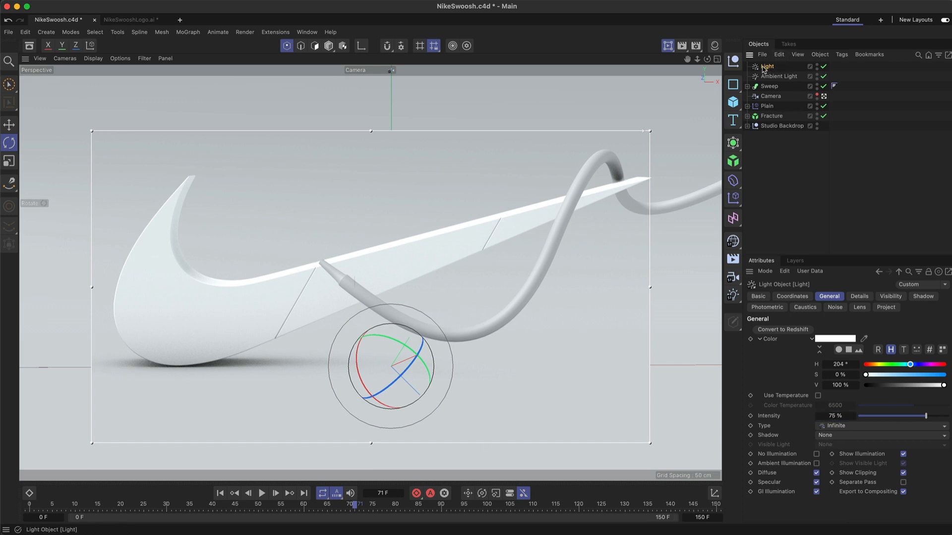
pyautogui.doubleClick(765, 68)
pyautogui.write('Infinite Li')
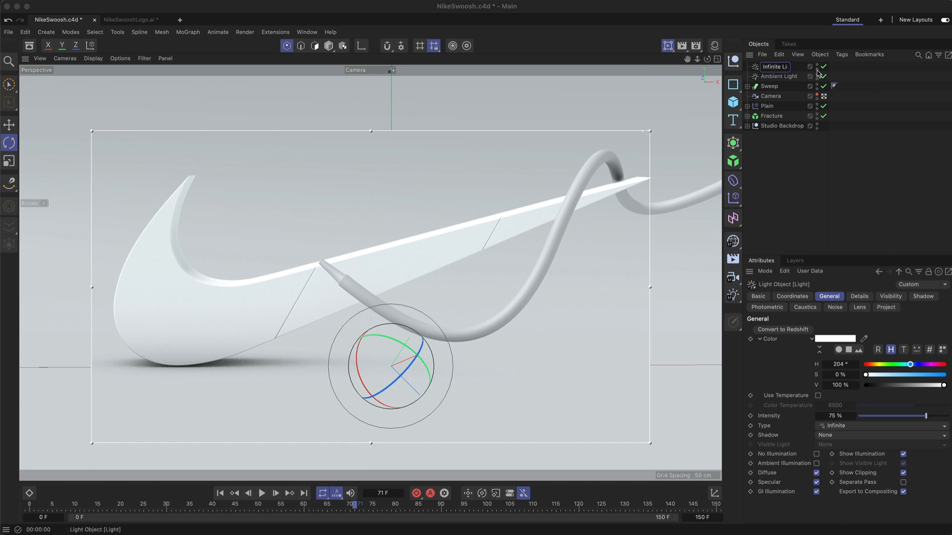
pyautogui.click(787, 154)
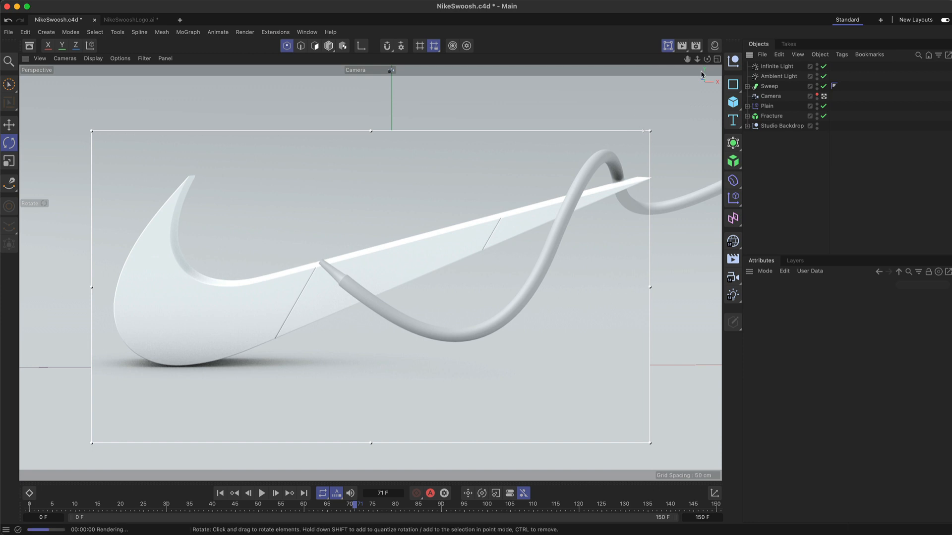
# Add an area light to the scene and turn off the Interactive Render Region.
pyautogui.click(733, 303)
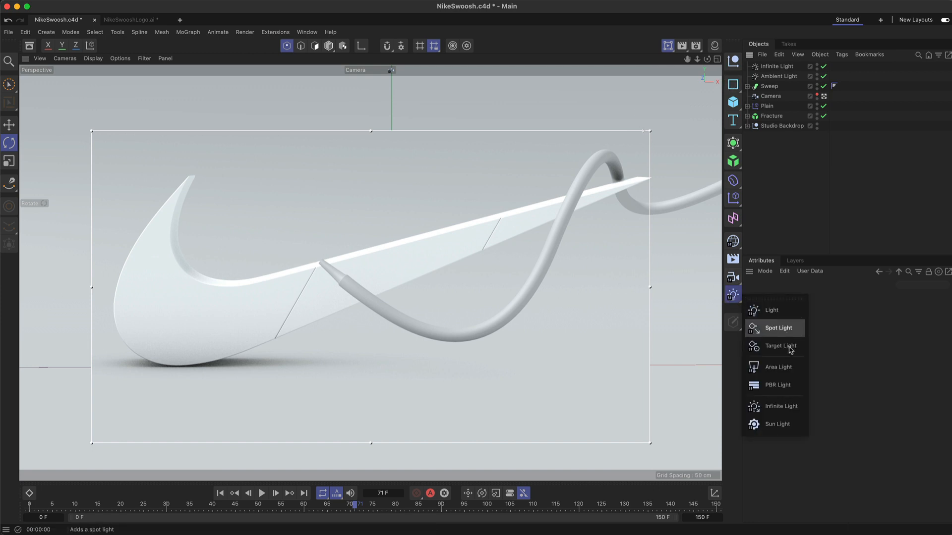
pyautogui.click(774, 369)
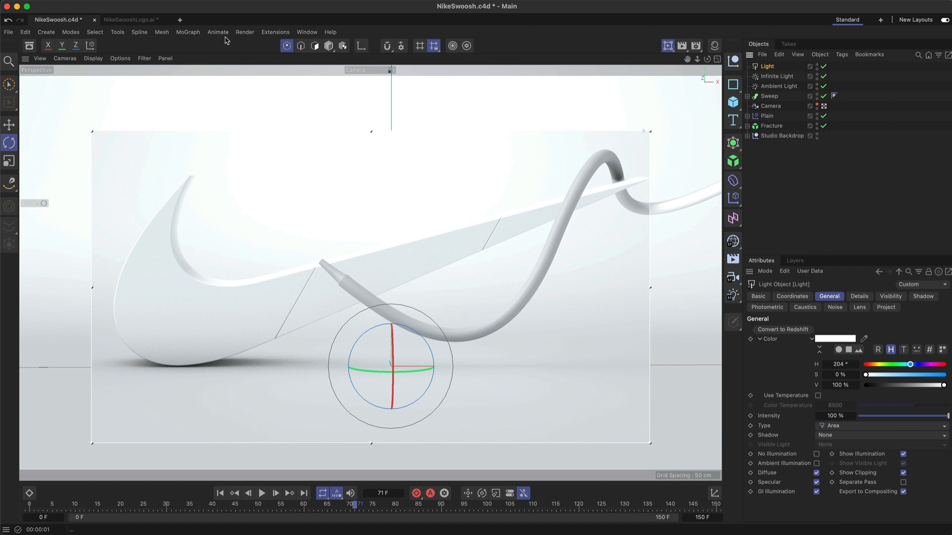
pyautogui.click(244, 33)
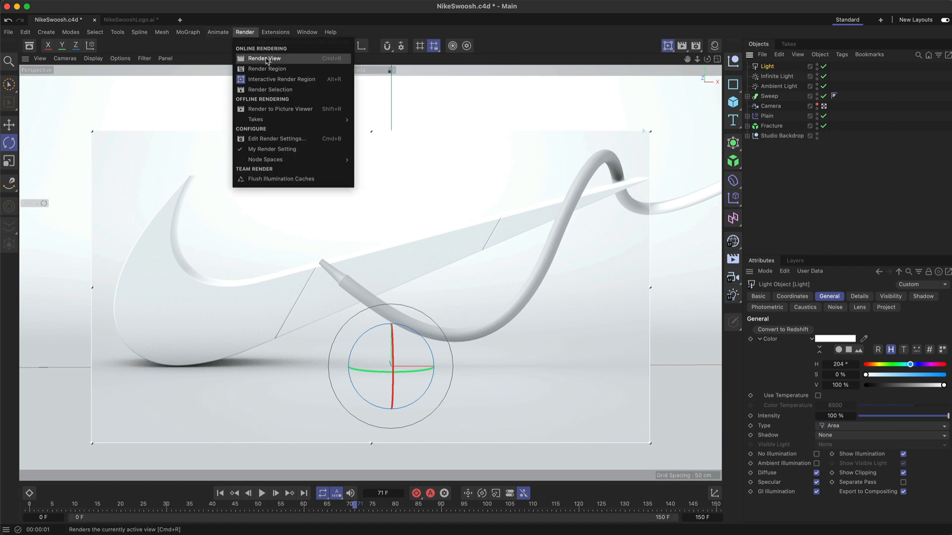
pyautogui.click(276, 80)
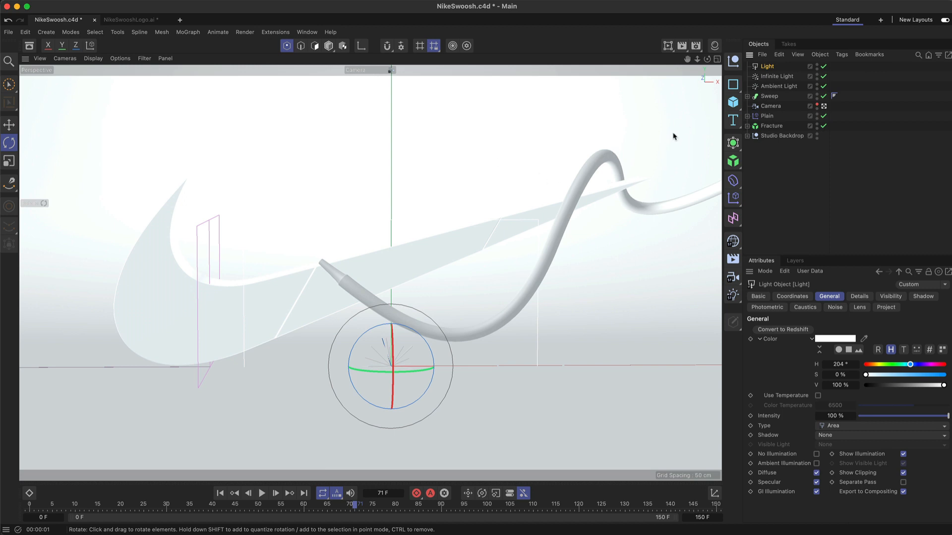
# Turn the area light about its vertical axis to face along the swoosh, and move it out to the swoosh's pointed tip.
pyautogui.moveTo(407, 376); pyautogui.dragTo(511, 358)
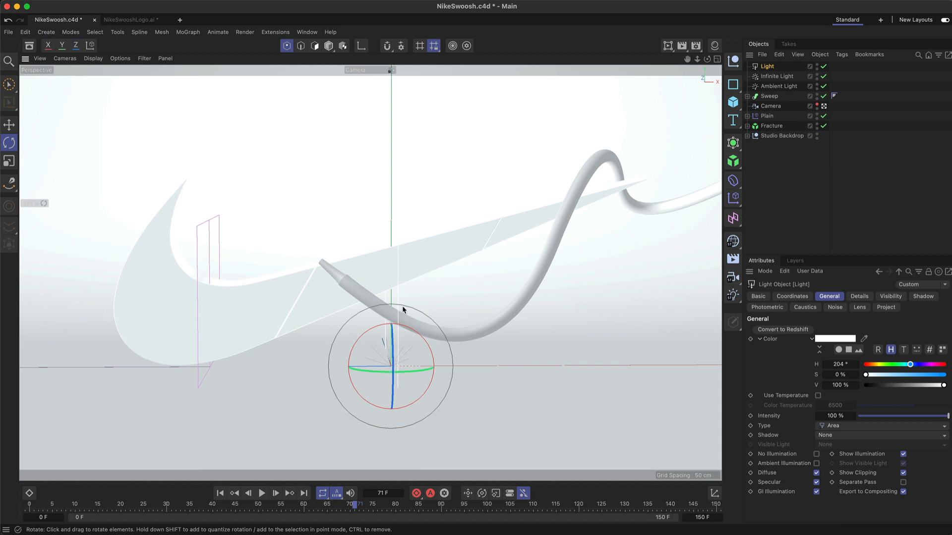
pyautogui.click(717, 59)
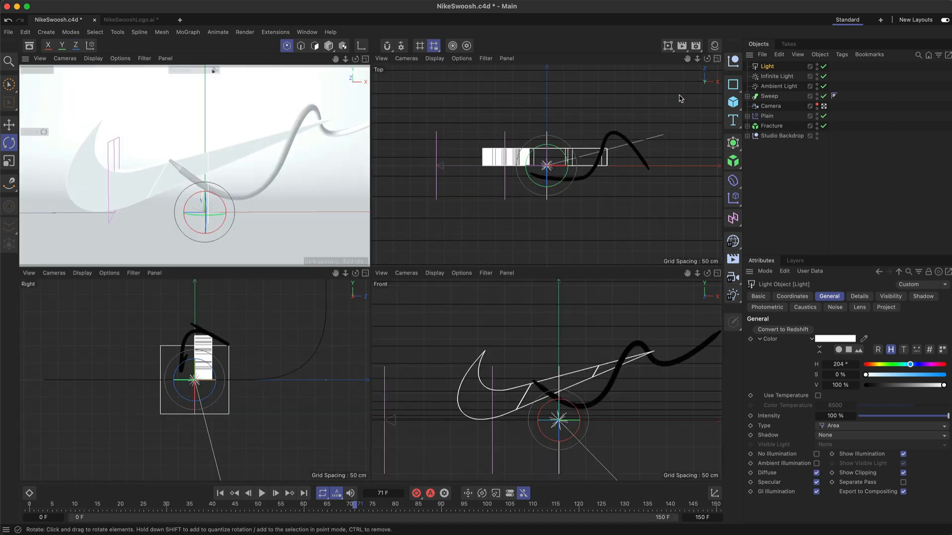
pyautogui.click(8, 124)
pyautogui.moveTo(524, 166); pyautogui.dragTo(628, 126)
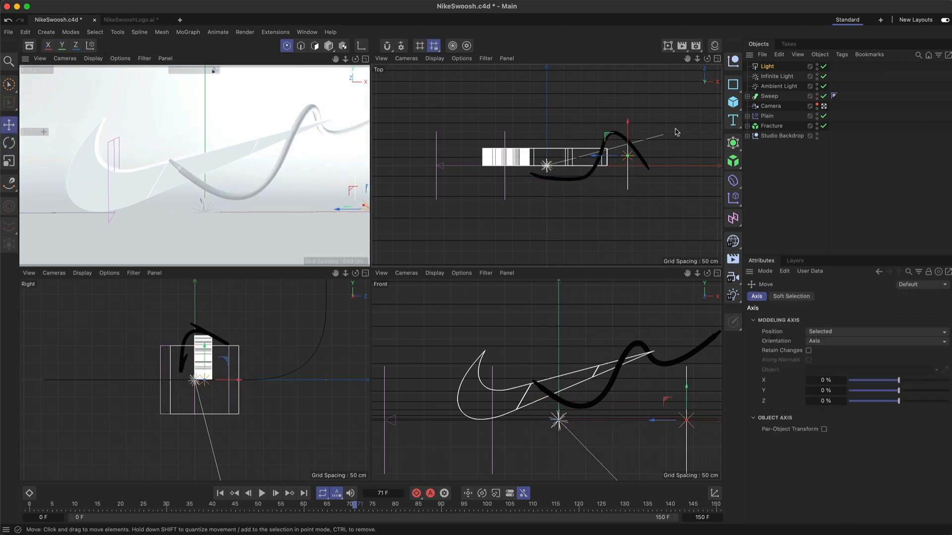
# Narrow the area light's rectangle to a Size X of 47 cm.
pyautogui.click(766, 67)
pyautogui.click(861, 297)
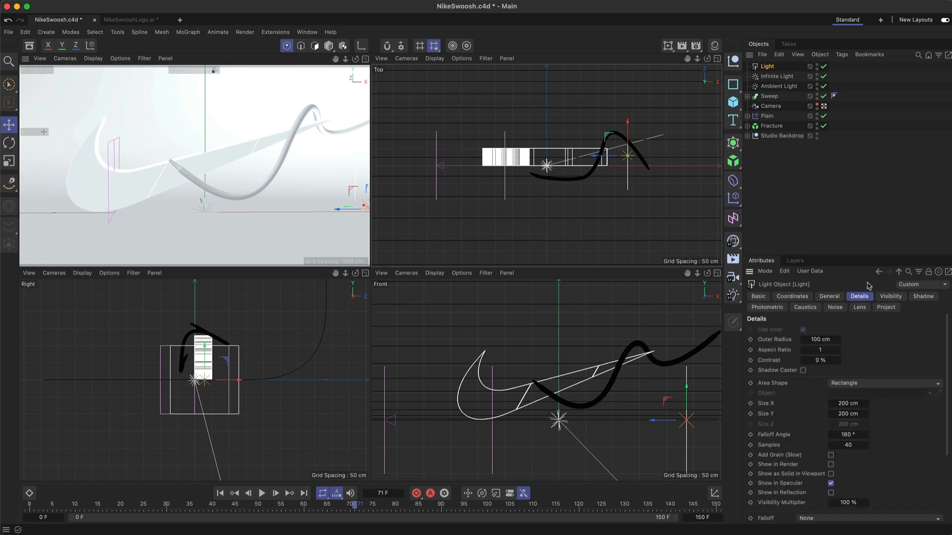
pyautogui.moveTo(849, 414); pyautogui.dragTo(777, 412)
# Raise the area light above the swoosh's pointed tip and tilt it freehand down toward the swoosh.
pyautogui.moveTo(687, 387); pyautogui.dragTo(687, 308)
pyautogui.press('r')
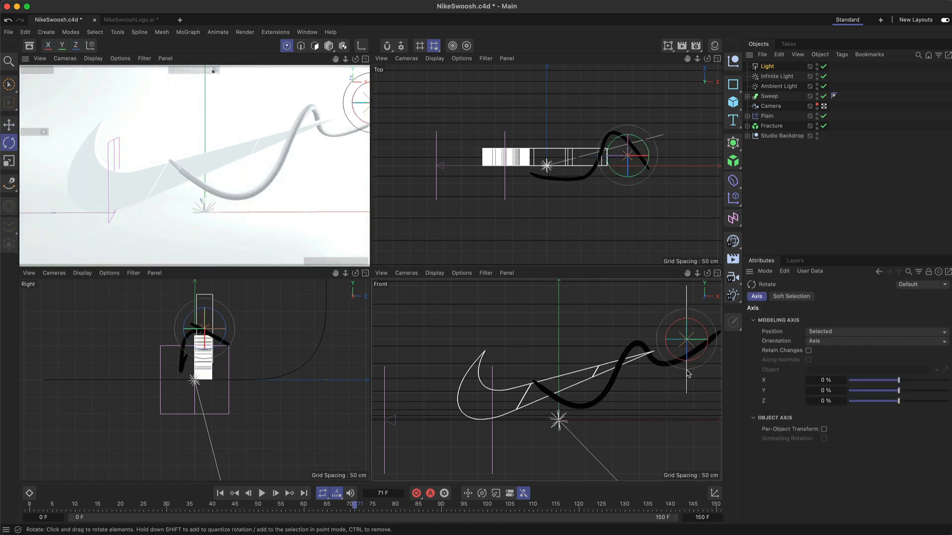
pyautogui.moveTo(682, 364); pyautogui.dragTo(702, 363)
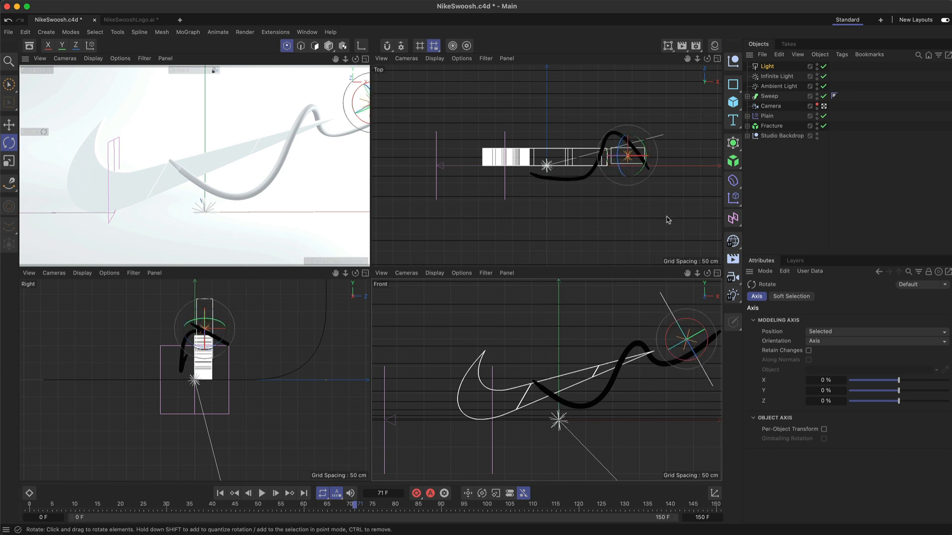
# Shift the area light slightly toward the backdrop, rotate it a little in the top view, and return to the full camera view.
pyautogui.moveTo(635, 148); pyautogui.dragTo(634, 141)
pyautogui.press('e')
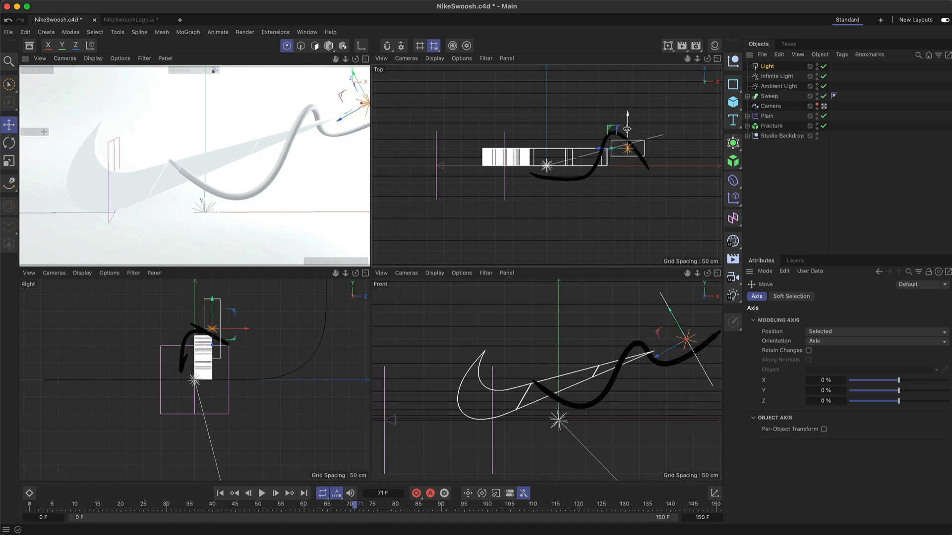
pyautogui.press('r')
pyautogui.moveTo(647, 147); pyautogui.dragTo(637, 142)
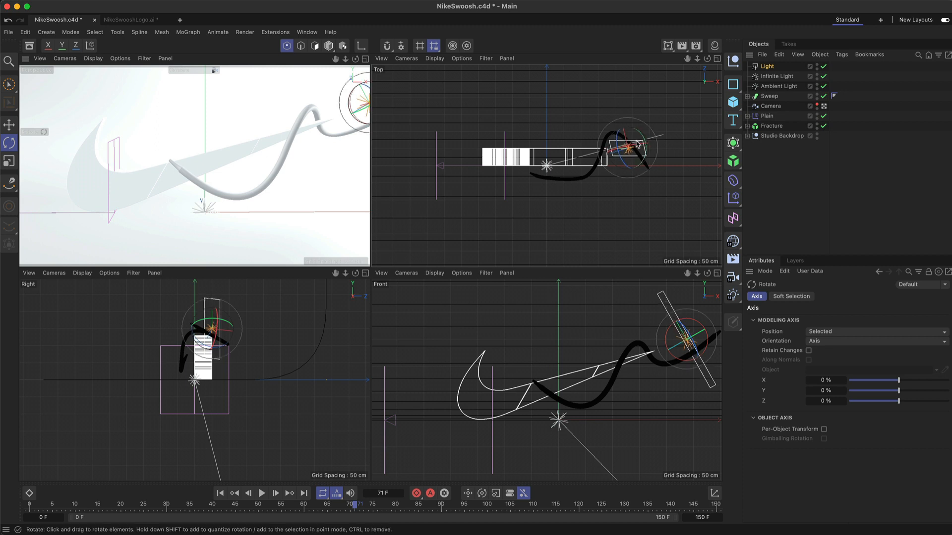
pyautogui.click(365, 59)
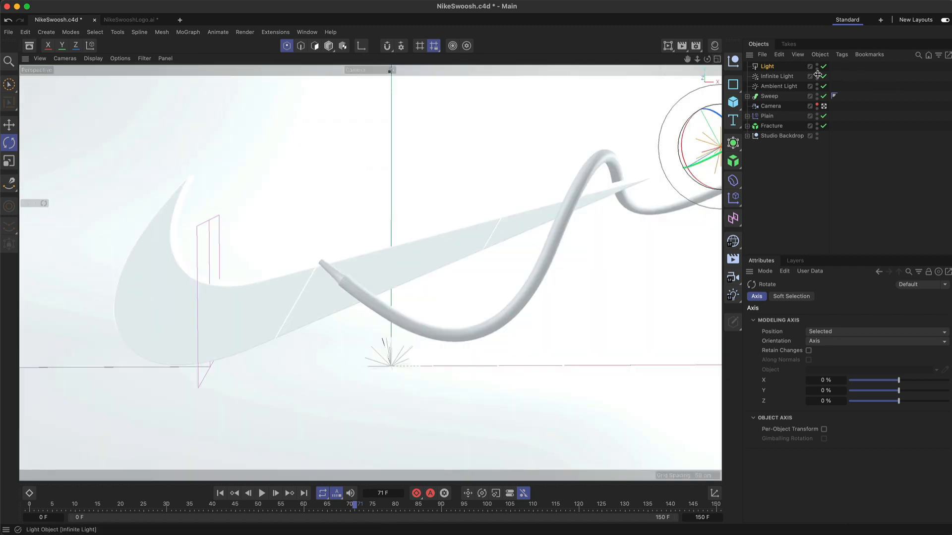
# Colour the area light yellow-green with hue 87°, saturation 67% and value 100%.
pyautogui.click(765, 68)
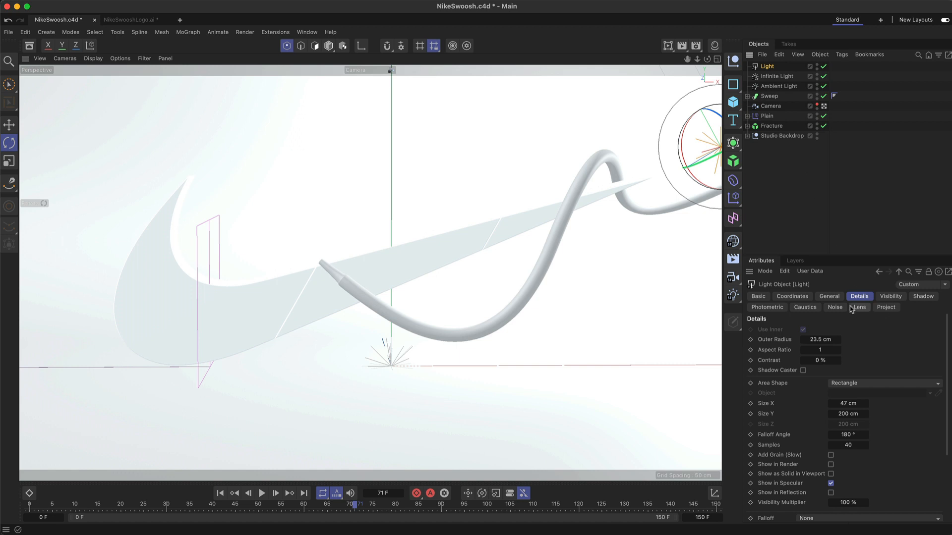
pyautogui.click(828, 296)
pyautogui.moveTo(906, 369); pyautogui.dragTo(947, 375)
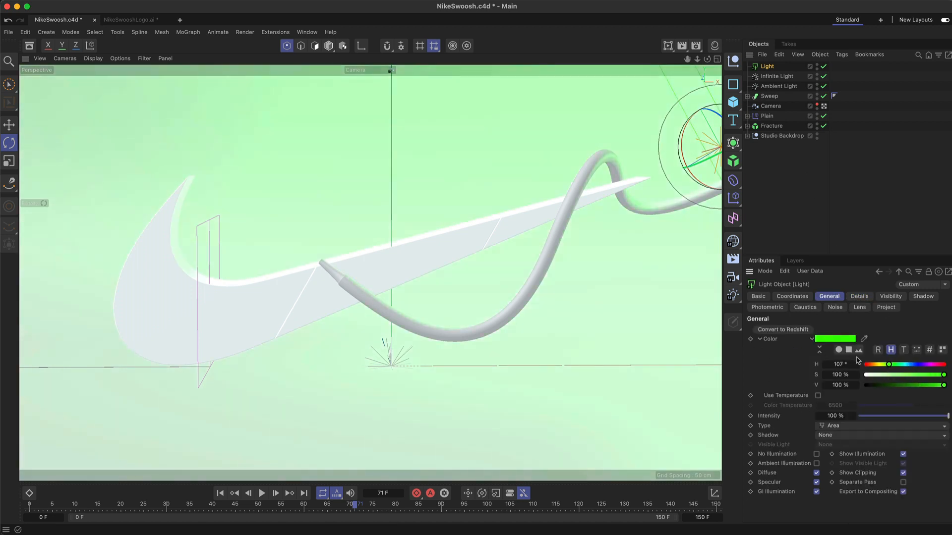
pyautogui.moveTo(887, 368); pyautogui.dragTo(884, 367)
pyautogui.moveTo(943, 375); pyautogui.dragTo(917, 378)
# Set the area light's intensity to 50%, and check the result with a test render in the Picture Viewer.
pyautogui.click(849, 416)
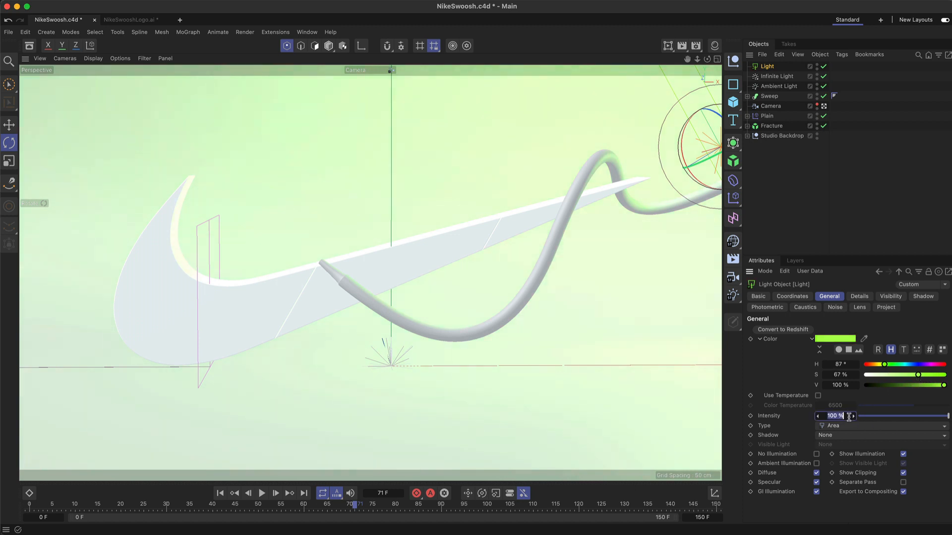
pyautogui.write('50')
pyautogui.press('Return')
pyautogui.click(684, 48)
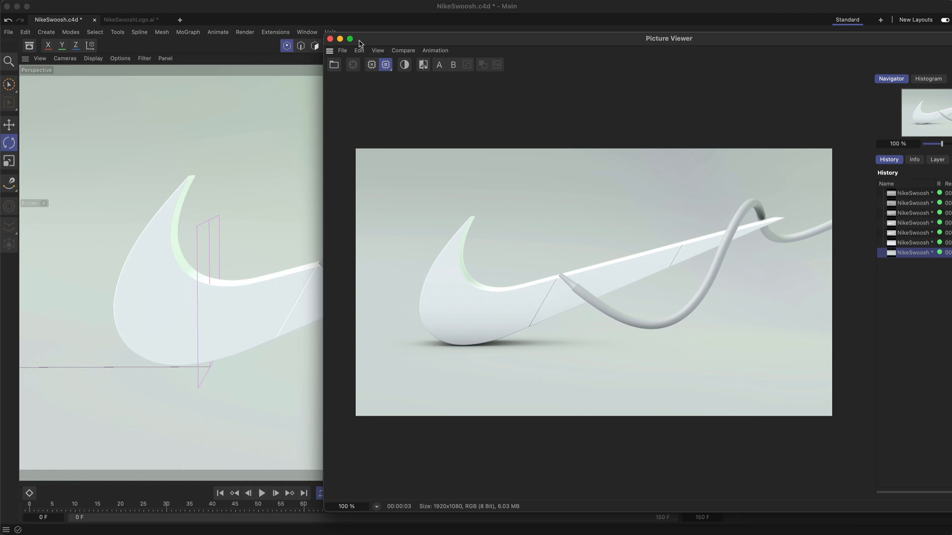
pyautogui.click(330, 39)
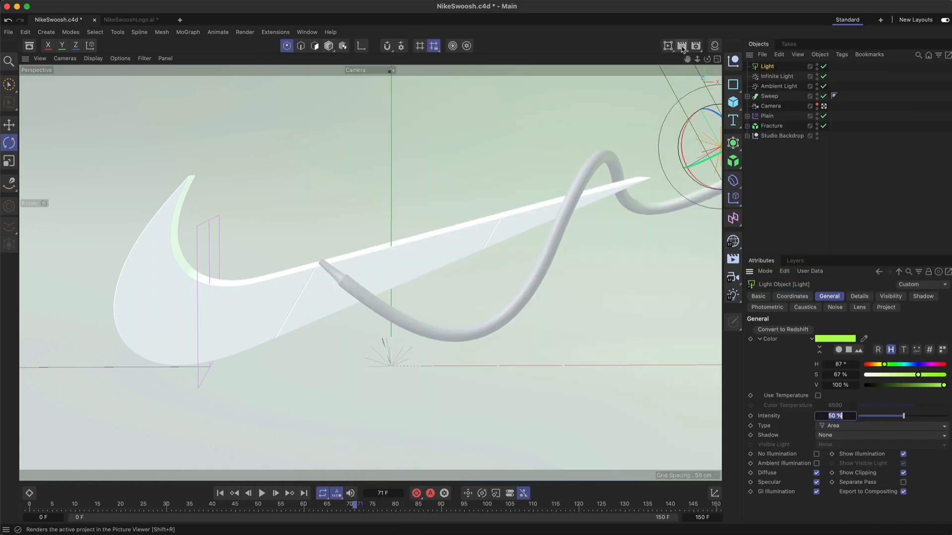
# Set the infinite light's intensity to 85%.
pyautogui.click(776, 76)
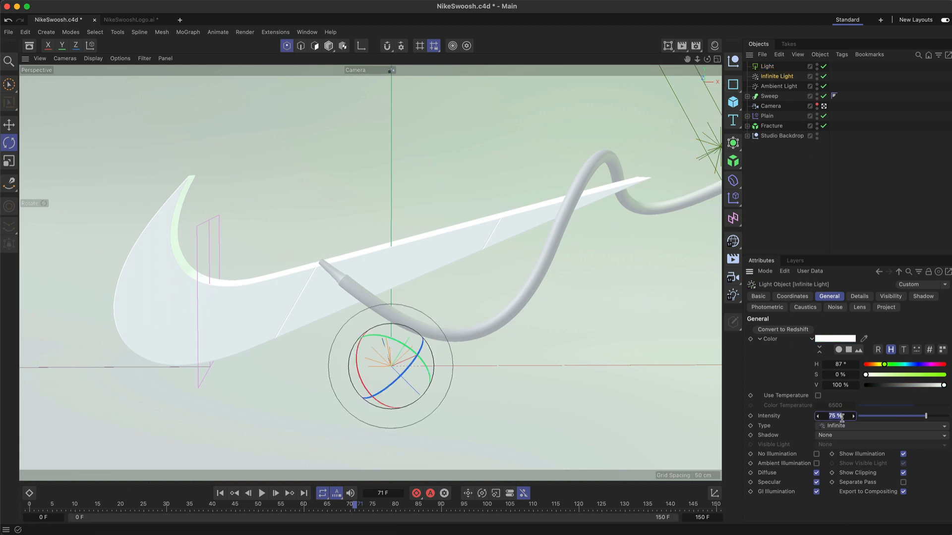
pyautogui.write('85')
pyautogui.press('Return')
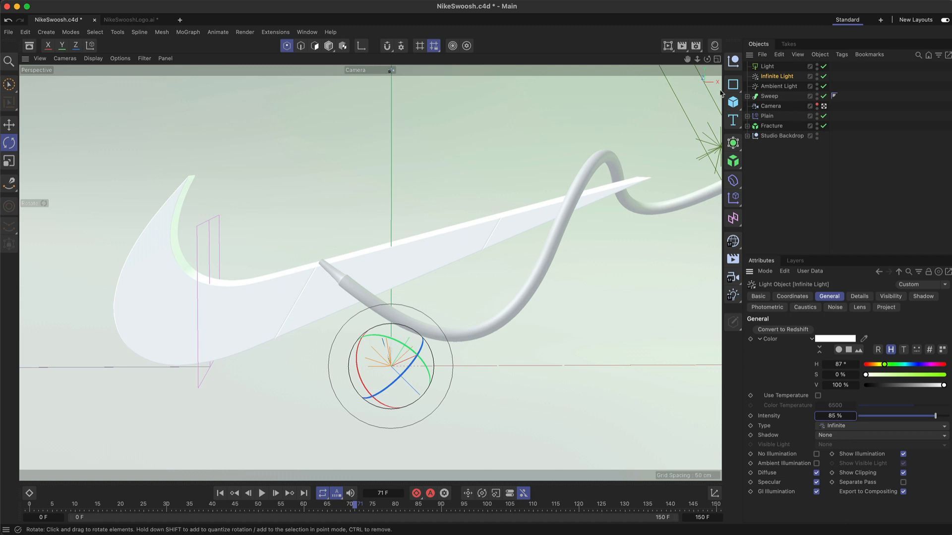
# Render the current frame, compare it with earlier renders in the Picture Viewer history, and close the viewer.
pyautogui.click(682, 47)
pyautogui.moveTo(704, 40); pyautogui.dragTo(511, 27)
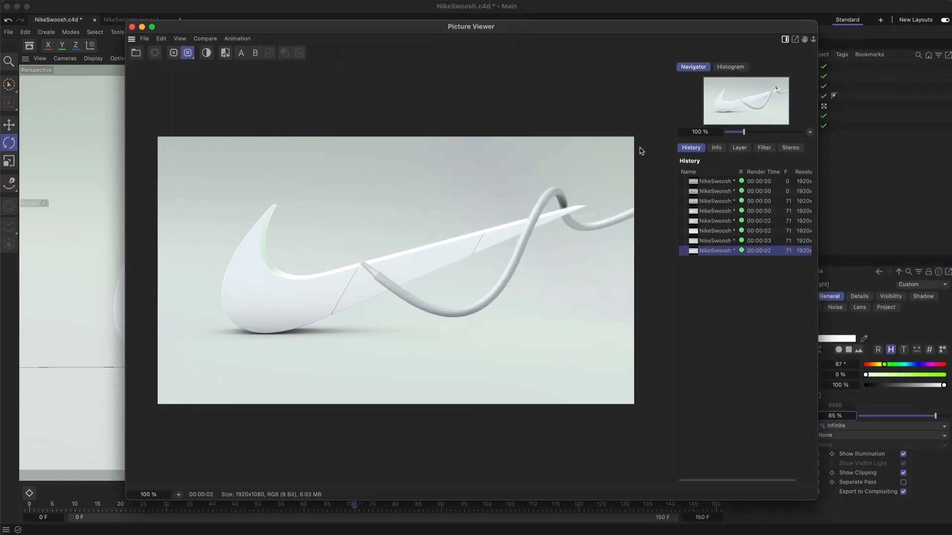
pyautogui.click(719, 201)
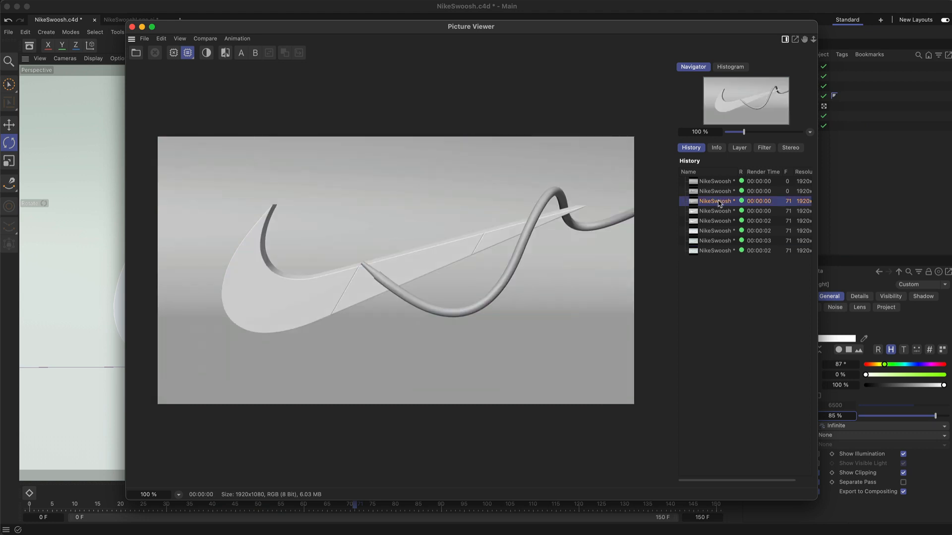
pyautogui.click(715, 252)
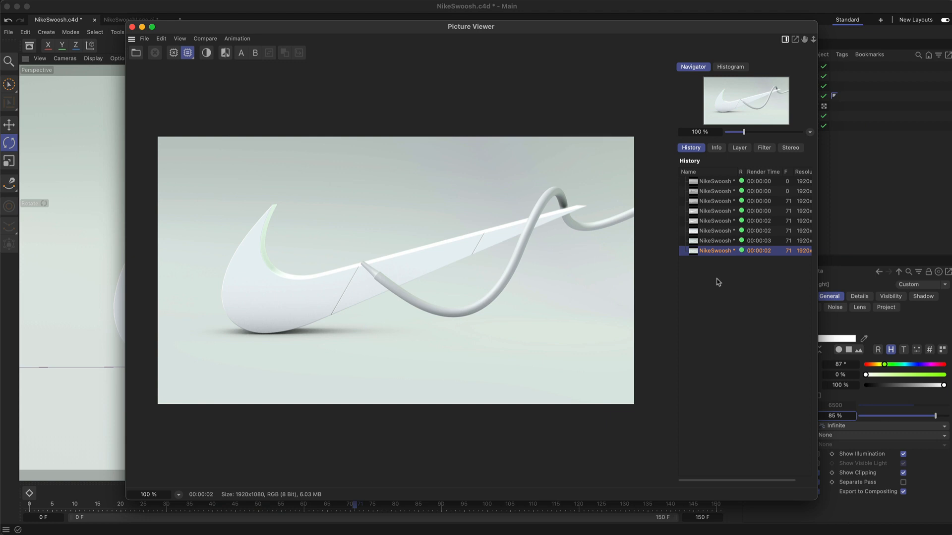
pyautogui.click(709, 231)
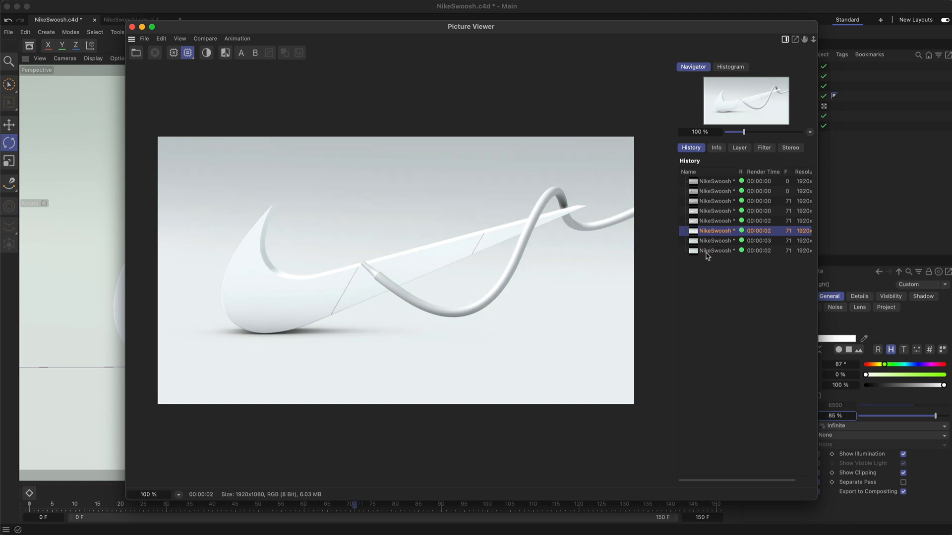
pyautogui.click(713, 251)
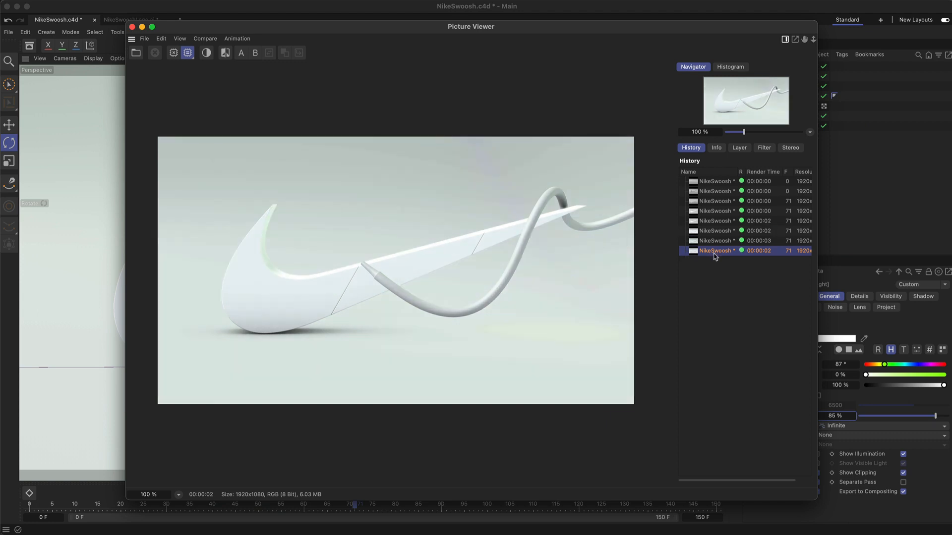
pyautogui.click(132, 27)
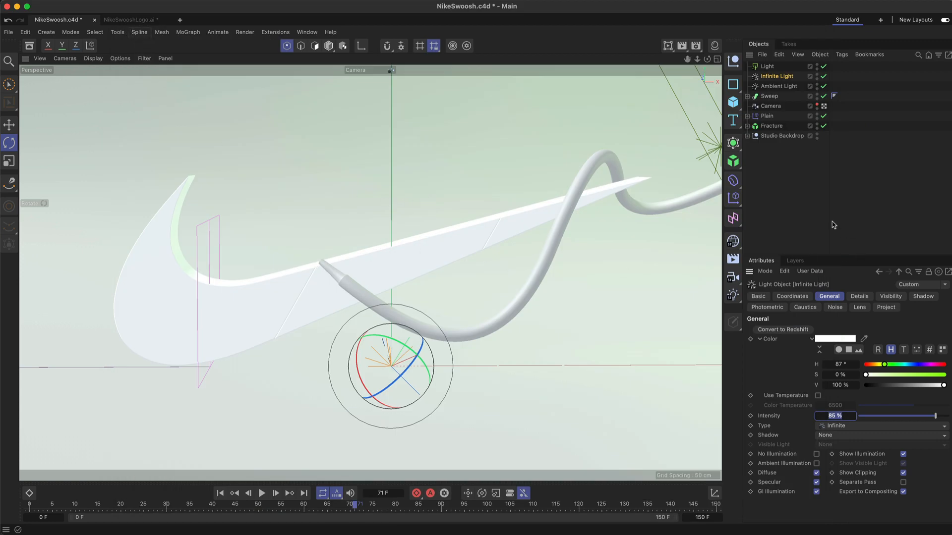
# Open the Material Manager, create a new material and name it Studio.
pyautogui.click(791, 209)
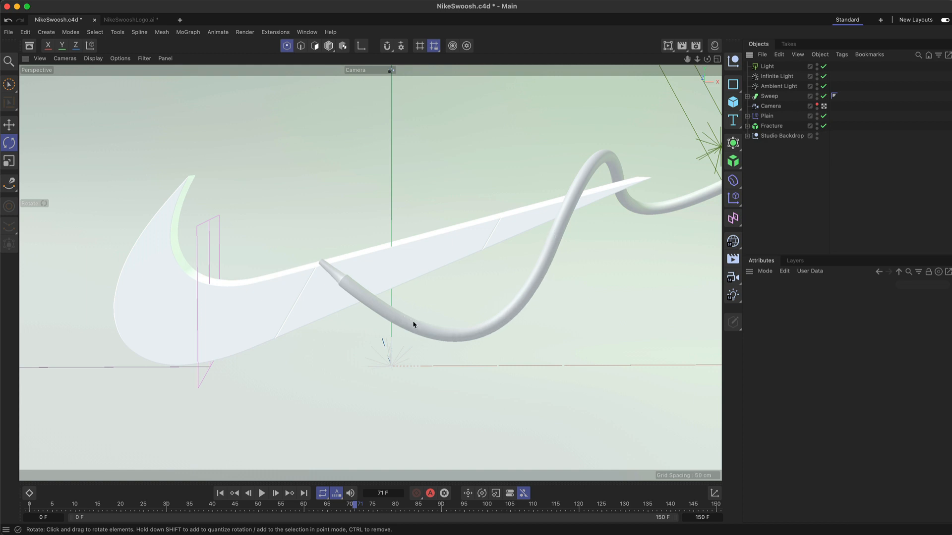
pyautogui.click(715, 46)
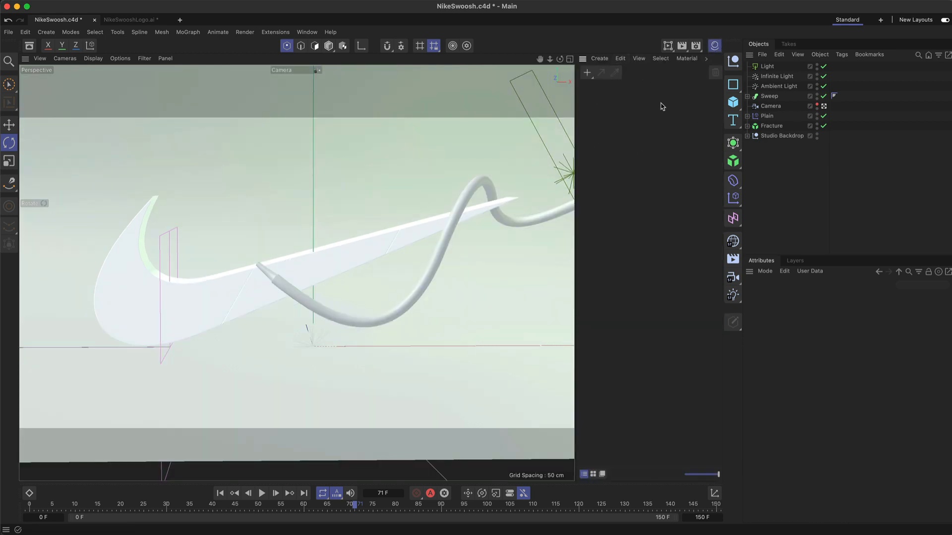
pyautogui.doubleClick(616, 105)
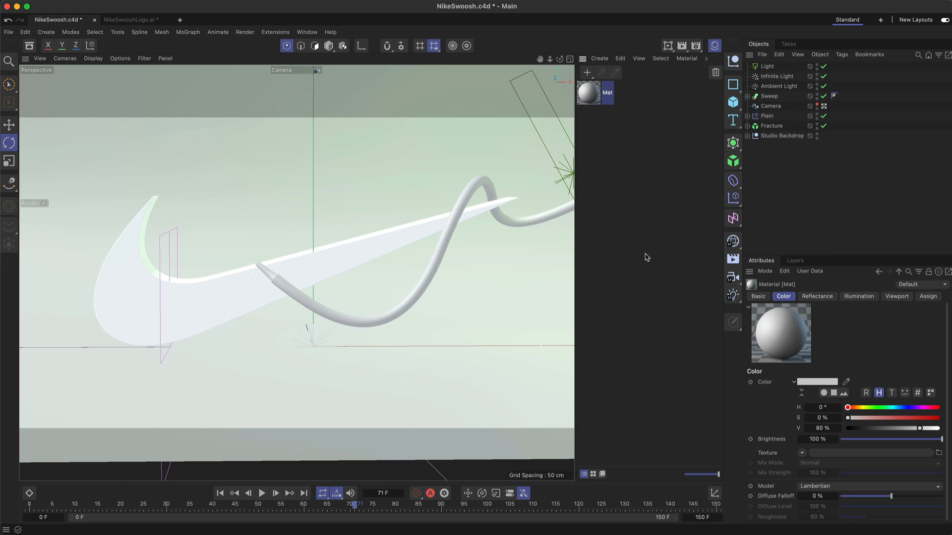
pyautogui.doubleClick(608, 93)
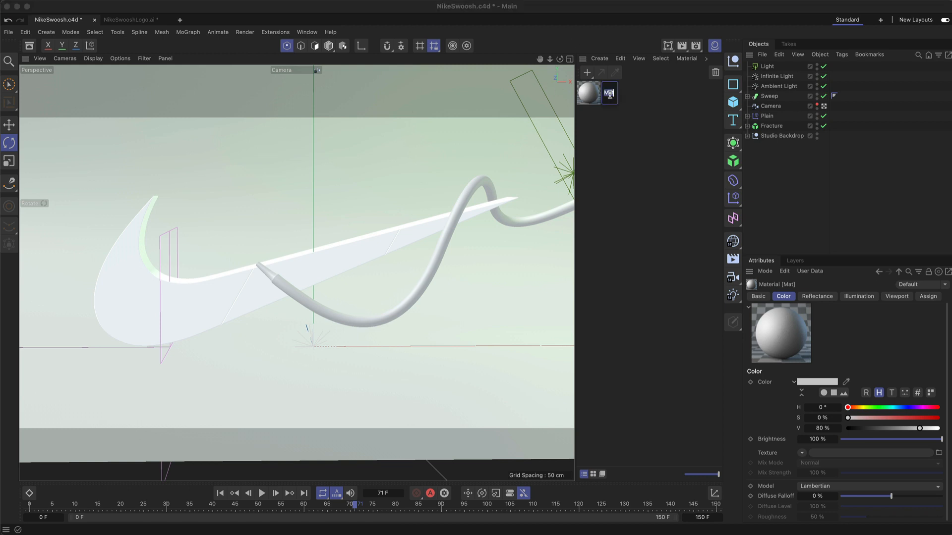
pyautogui.write('S')
pyautogui.write('tudio')
pyautogui.press('Return')
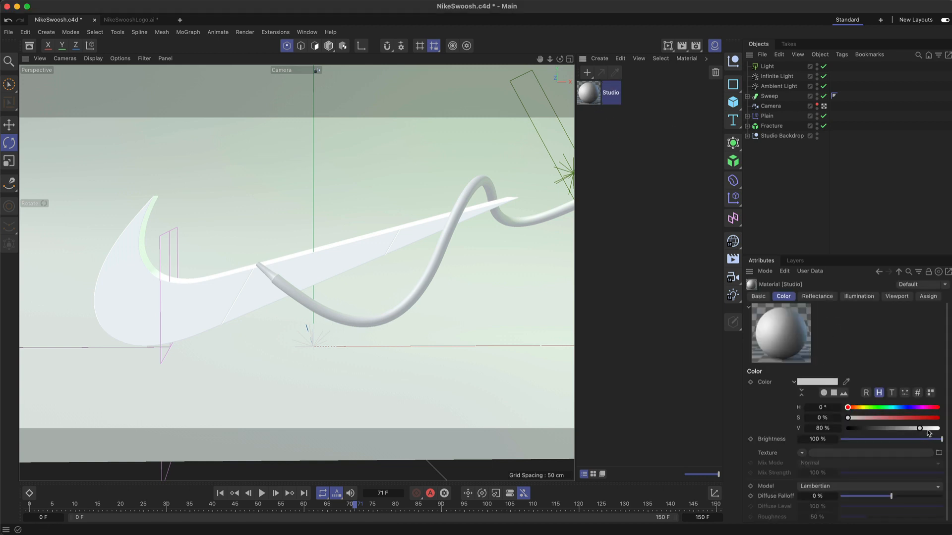
# Set the Studio material's color value to 91% and remove its default specular reflectance layer.
pyautogui.click(929, 429)
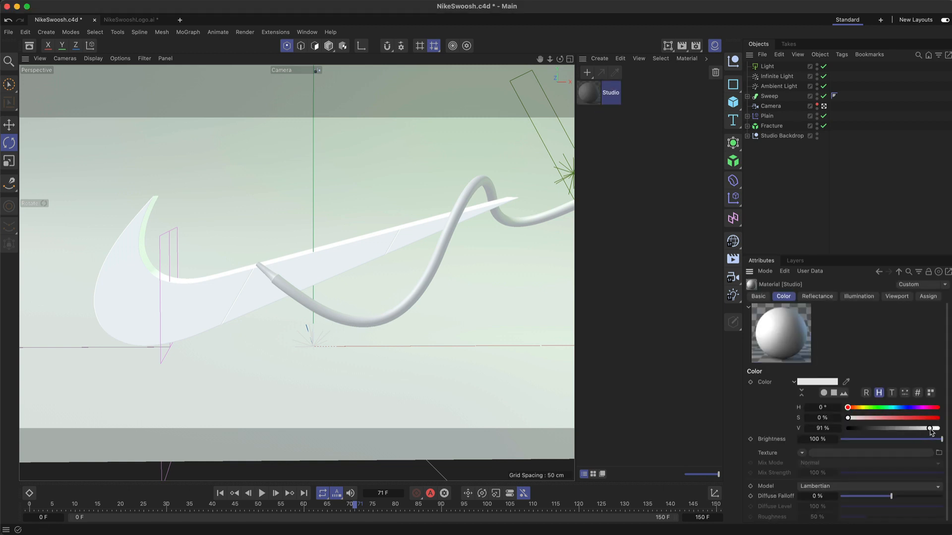
pyautogui.click(824, 297)
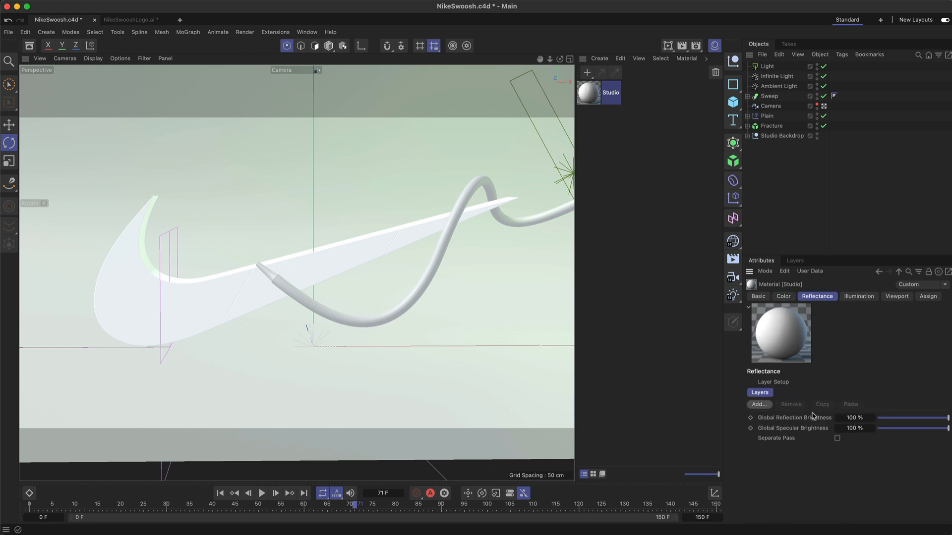
pyautogui.click(783, 296)
# Apply the Studio material to the backdrop behind the swoosh.
pyautogui.moveTo(594, 94); pyautogui.dragTo(403, 159)
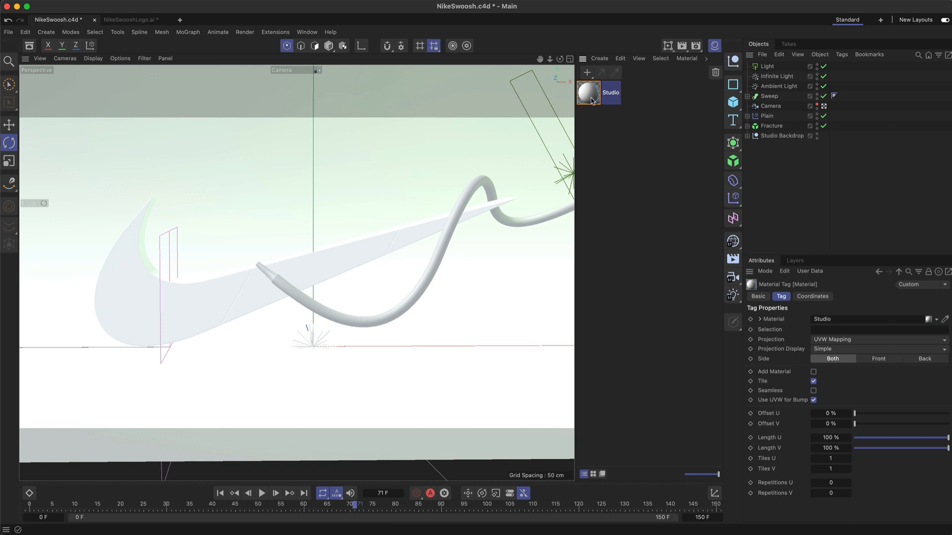
pyautogui.moveTo(593, 94); pyautogui.dragTo(617, 121)
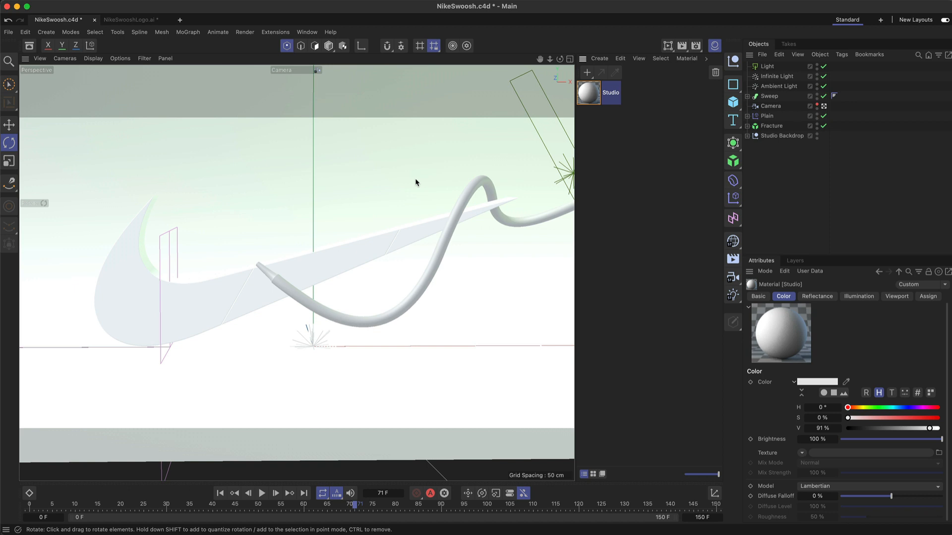
pyautogui.click(606, 127)
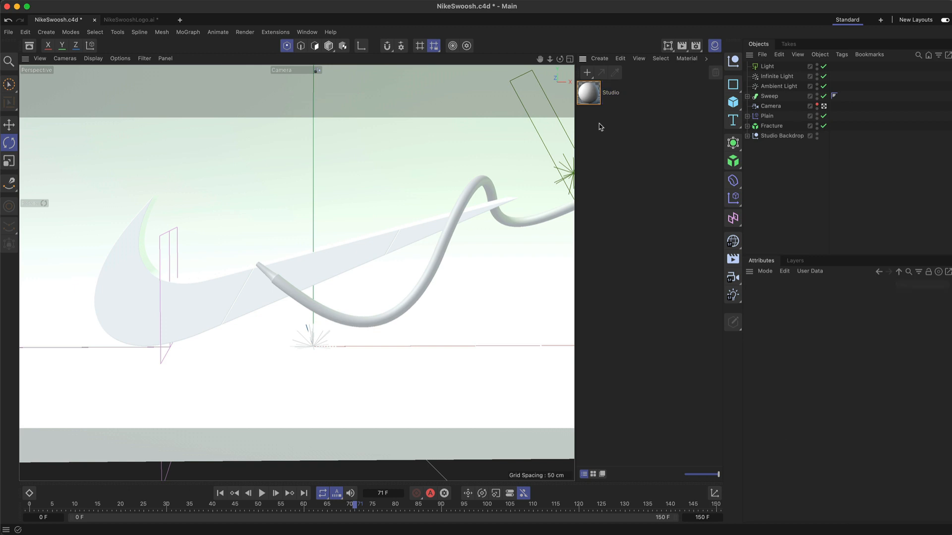
# Create a new material named Green Plastic and apply it to all pieces of the swoosh.
pyautogui.doubleClick(607, 126)
pyautogui.doubleClick(609, 94)
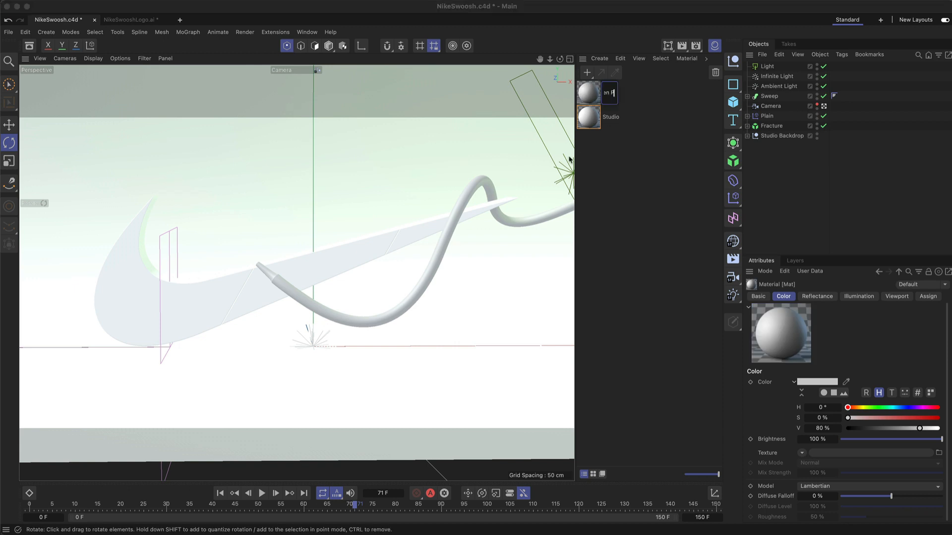
pyautogui.write('Green Plastic')
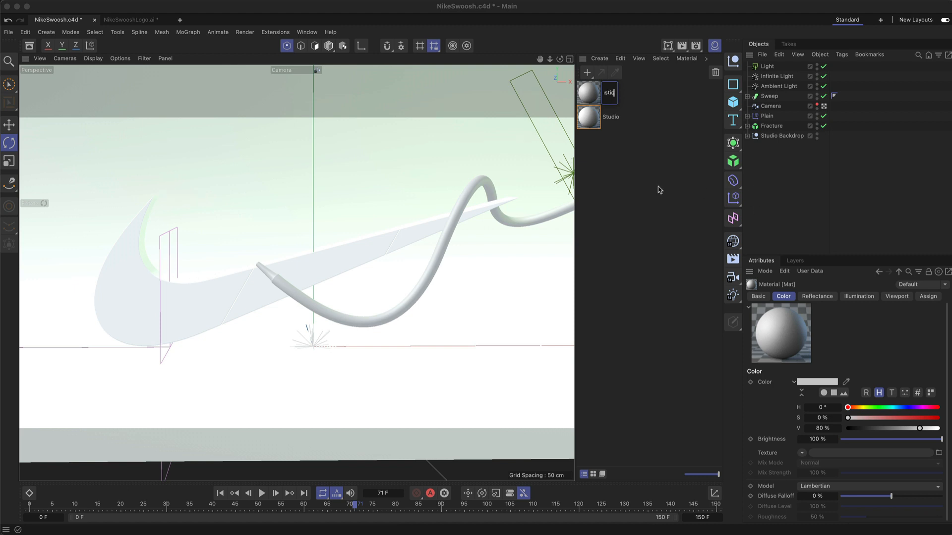
pyautogui.click(663, 189)
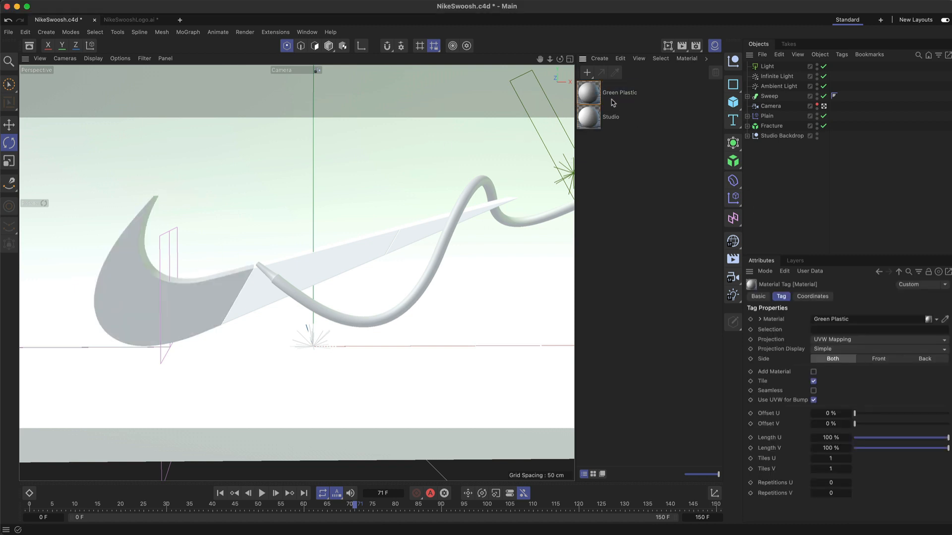
pyautogui.moveTo(594, 90); pyautogui.dragTo(304, 281)
pyautogui.moveTo(596, 94); pyautogui.dragTo(429, 230)
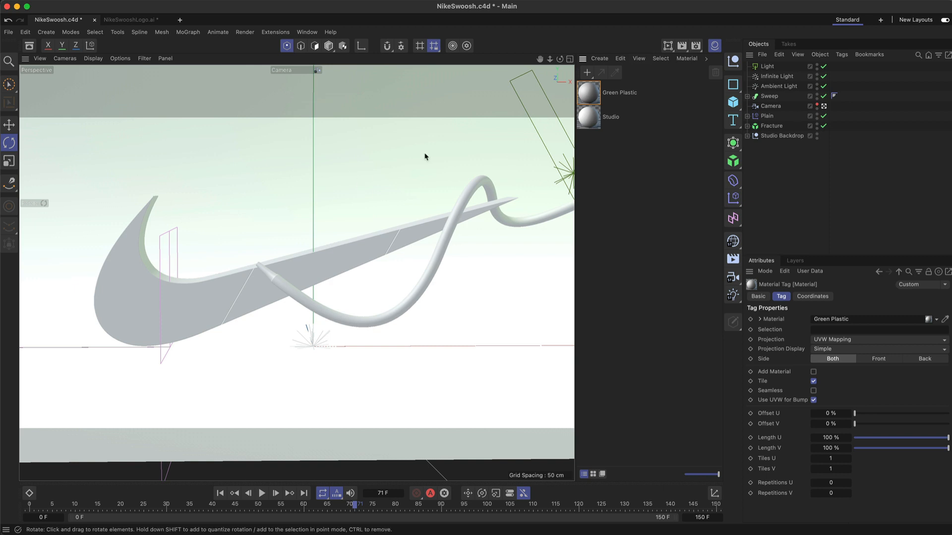
# Edit the Green Plastic material's color to hue 78°, saturation 90% and value 87%.
pyautogui.click(593, 99)
pyautogui.doubleClick(594, 99)
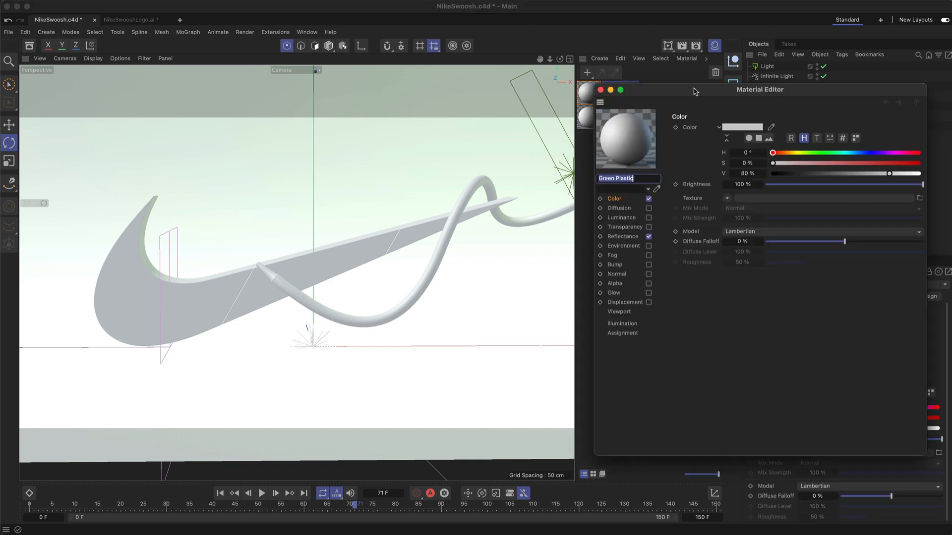
pyautogui.moveTo(790, 89); pyautogui.dragTo(445, 82)
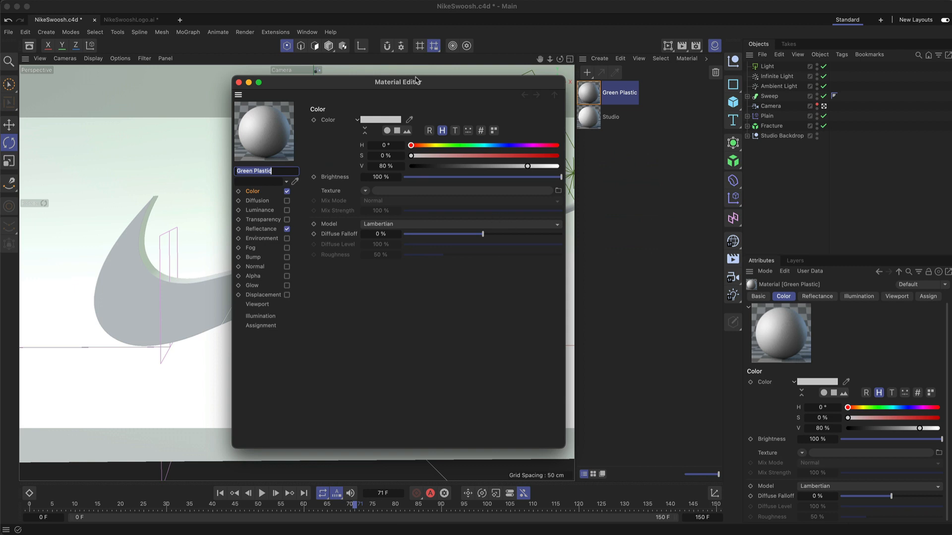
pyautogui.moveTo(438, 85); pyautogui.dragTo(616, 69)
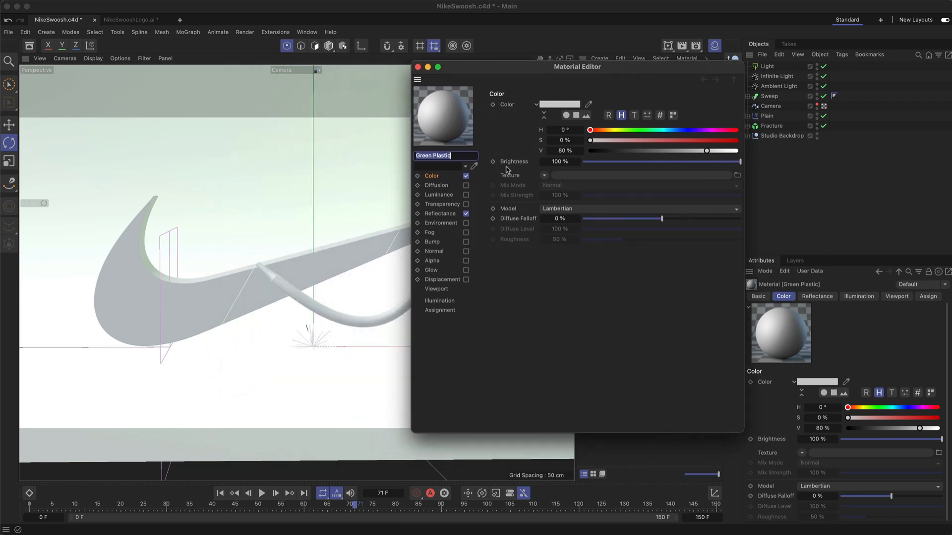
pyautogui.moveTo(590, 131); pyautogui.dragTo(627, 130)
pyautogui.moveTo(693, 141); pyautogui.dragTo(717, 141)
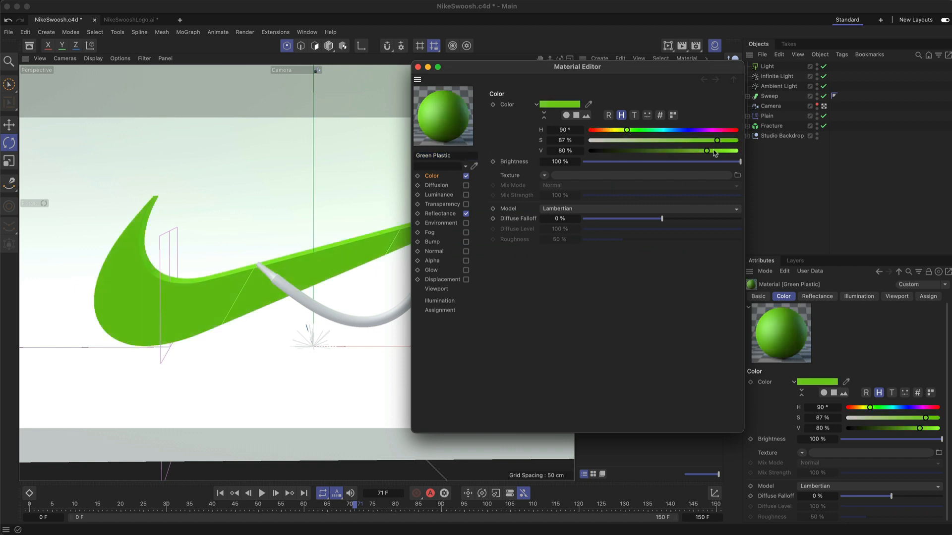
pyautogui.moveTo(626, 132); pyautogui.dragTo(620, 133)
pyautogui.moveTo(717, 140); pyautogui.dragTo(721, 140)
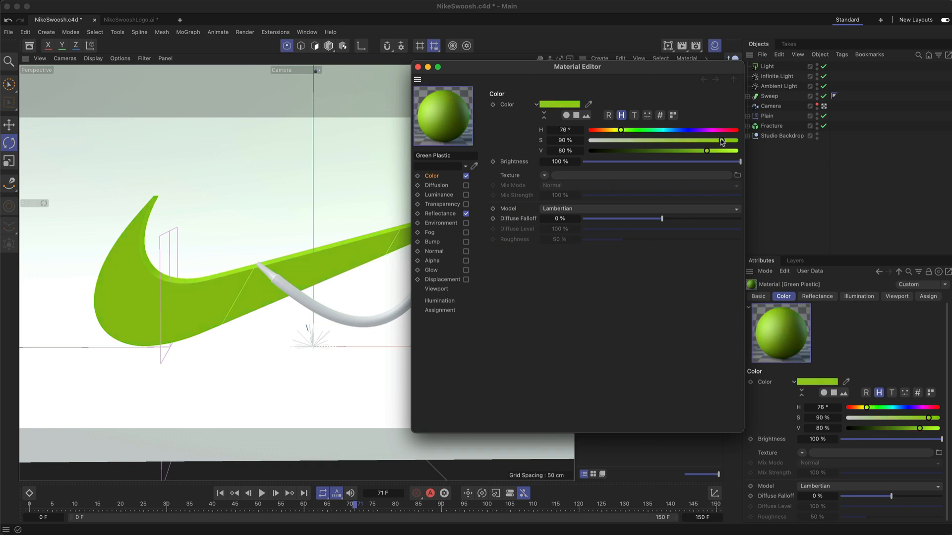
pyautogui.click(581, 128)
pyautogui.click(581, 130)
pyautogui.moveTo(706, 150); pyautogui.dragTo(717, 150)
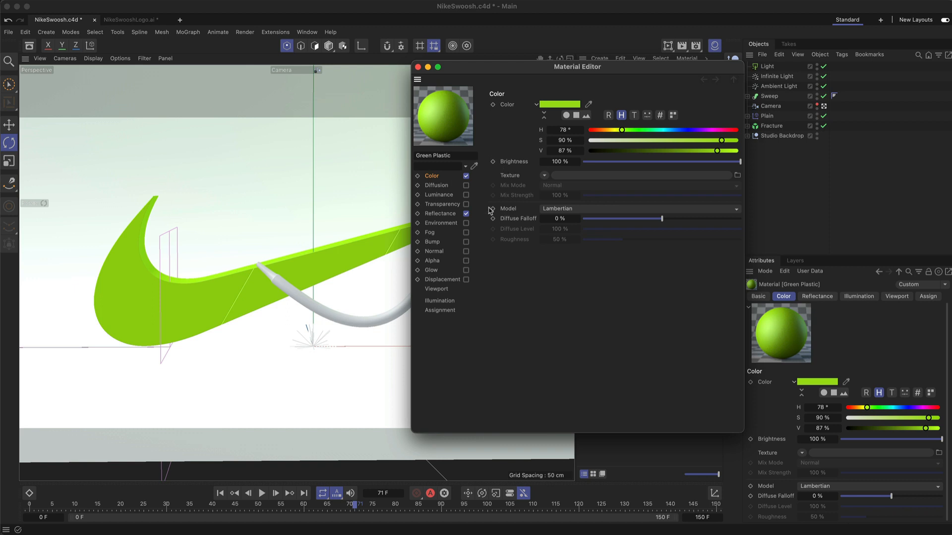
# Replace Green Plastic's default specular reflectance layer with a Beckmann layer.
pyautogui.click(451, 215)
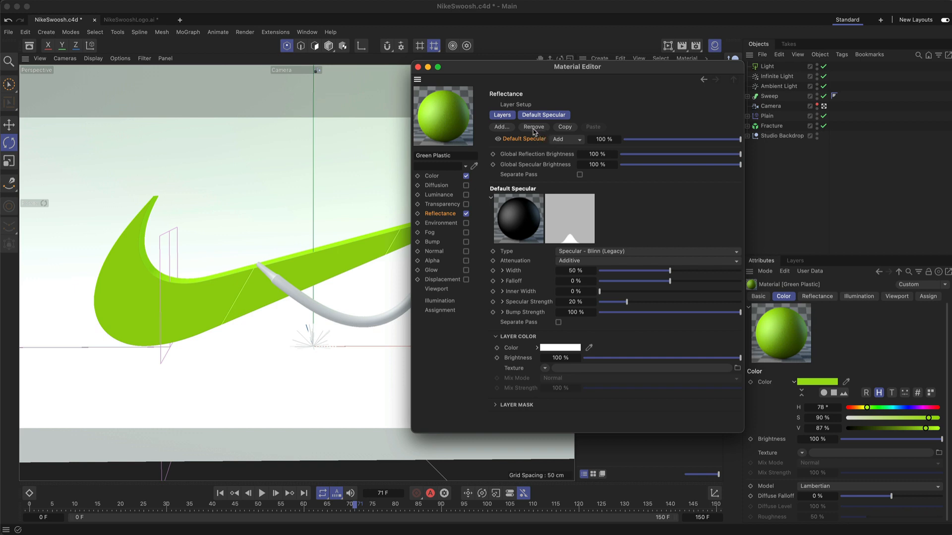
pyautogui.click(533, 130)
pyautogui.click(509, 129)
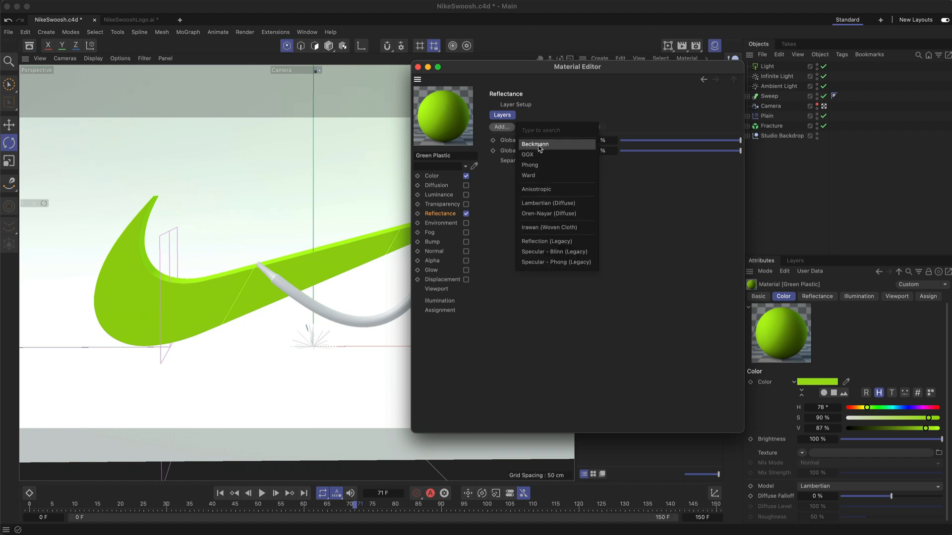
pyautogui.click(536, 144)
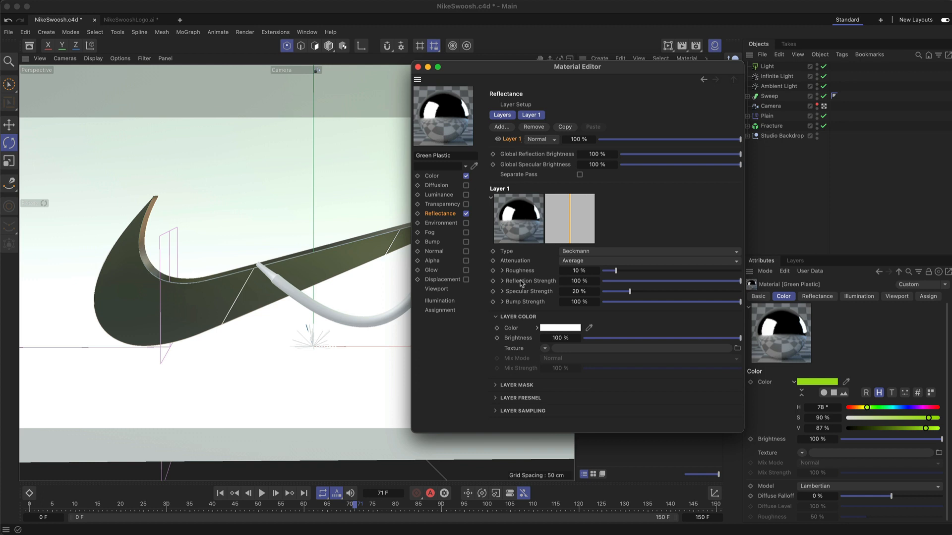
# Set the Beckmann layer's Fresnel to Dielectric with the PET preset and its roughness to 10%, and close the material editor.
pyautogui.click(496, 398)
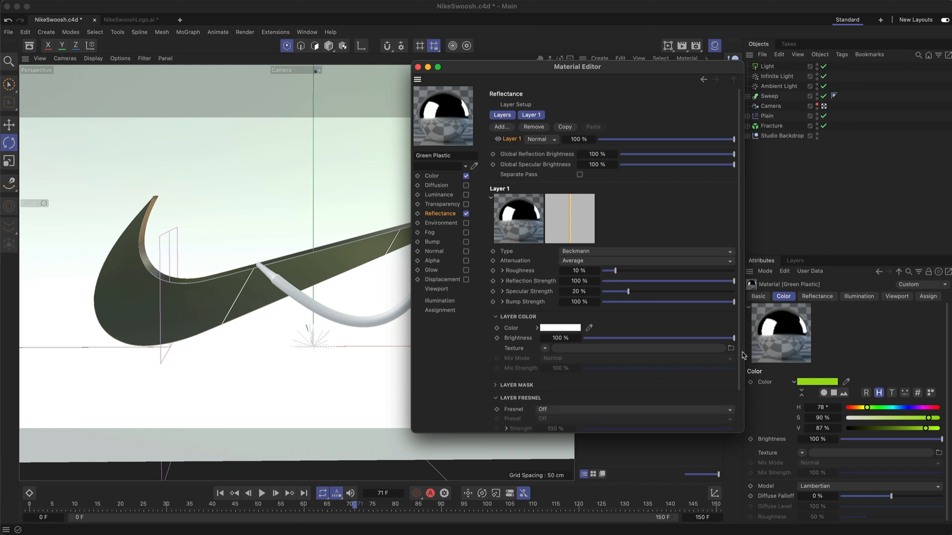
pyautogui.scroll(-2, 742, 391)
pyautogui.moveTo(742, 391); pyautogui.dragTo(742, 403)
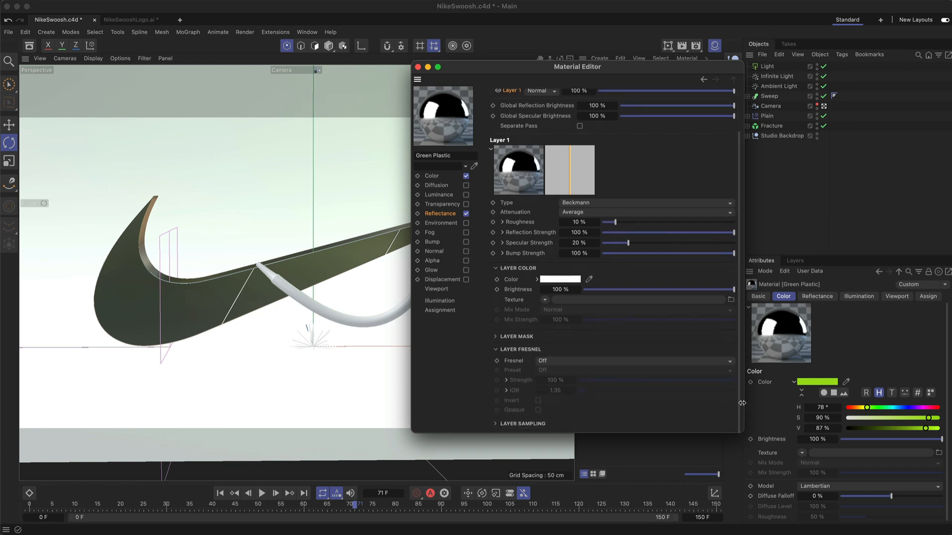
pyautogui.click(549, 363)
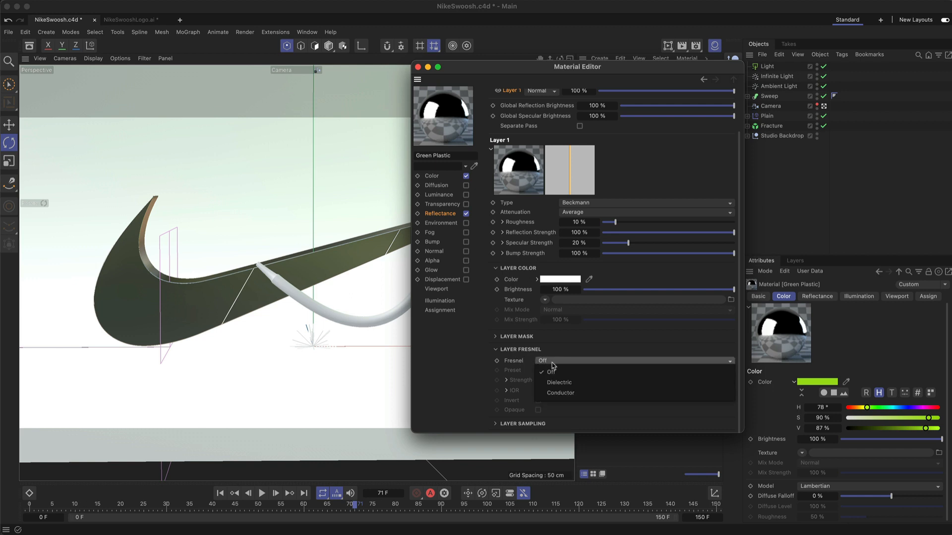
pyautogui.click(570, 386)
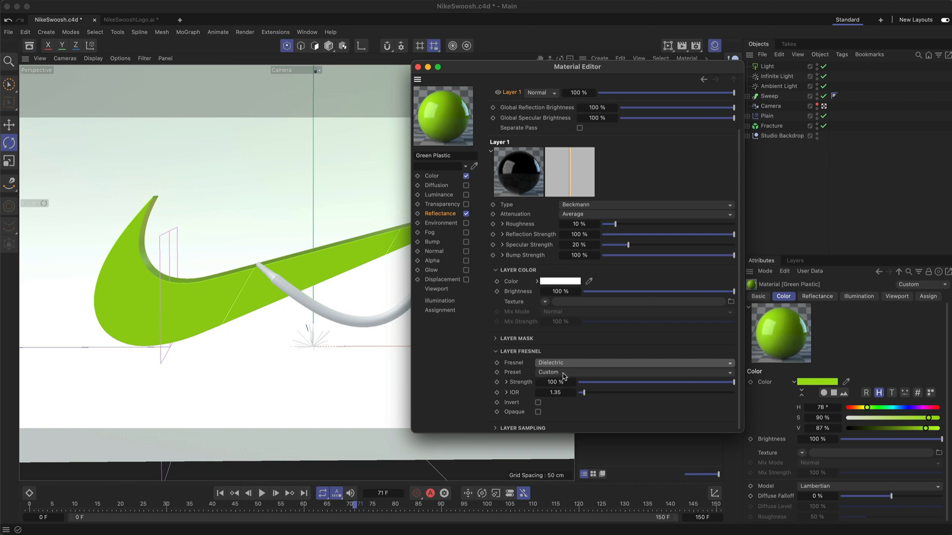
pyautogui.click(554, 374)
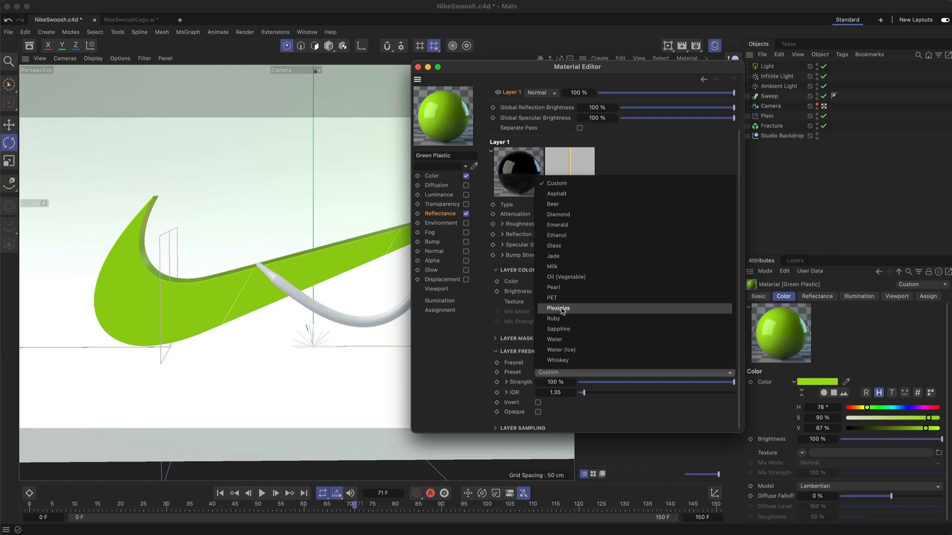
pyautogui.click(558, 300)
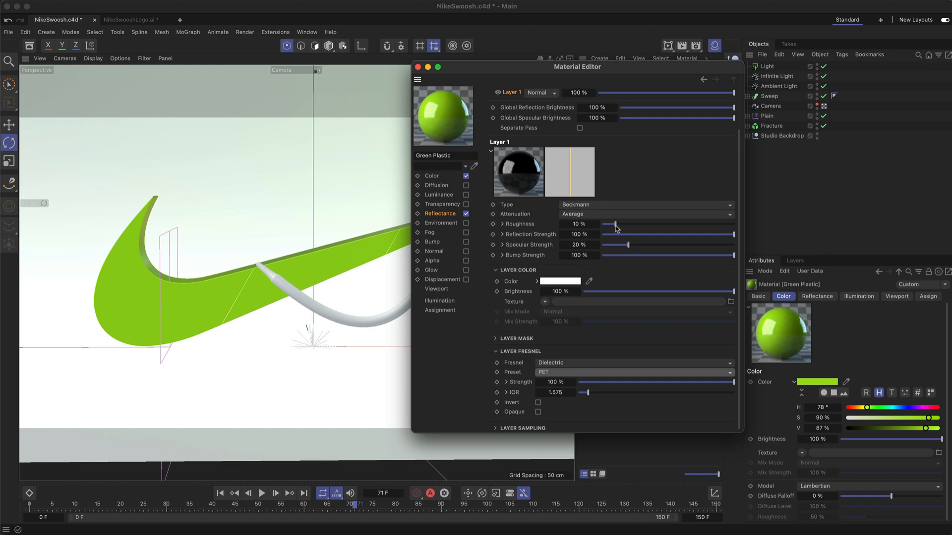
pyautogui.moveTo(616, 227)
pyautogui.mouseDown()
pyautogui.moveTo(713, 231)
pyautogui.moveTo(614, 232)
pyautogui.mouseUp()
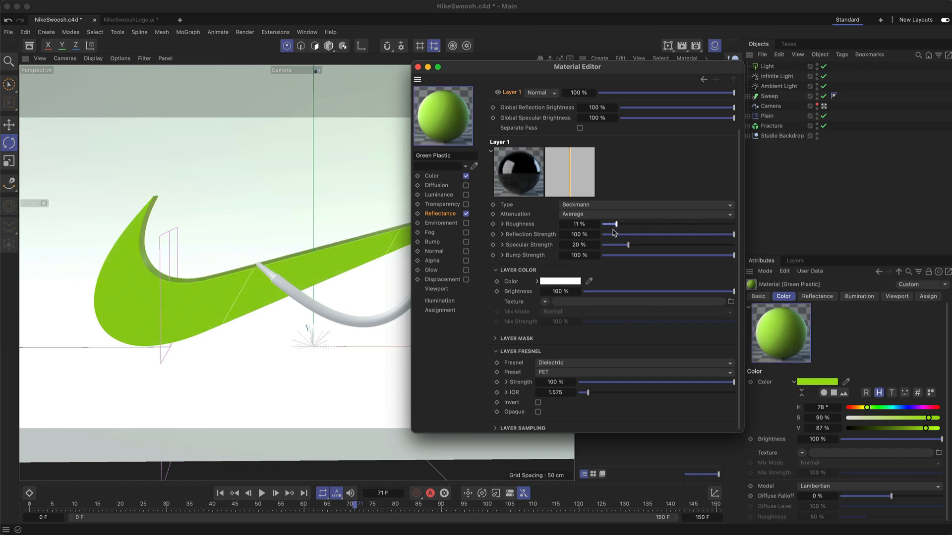
pyautogui.click(562, 224)
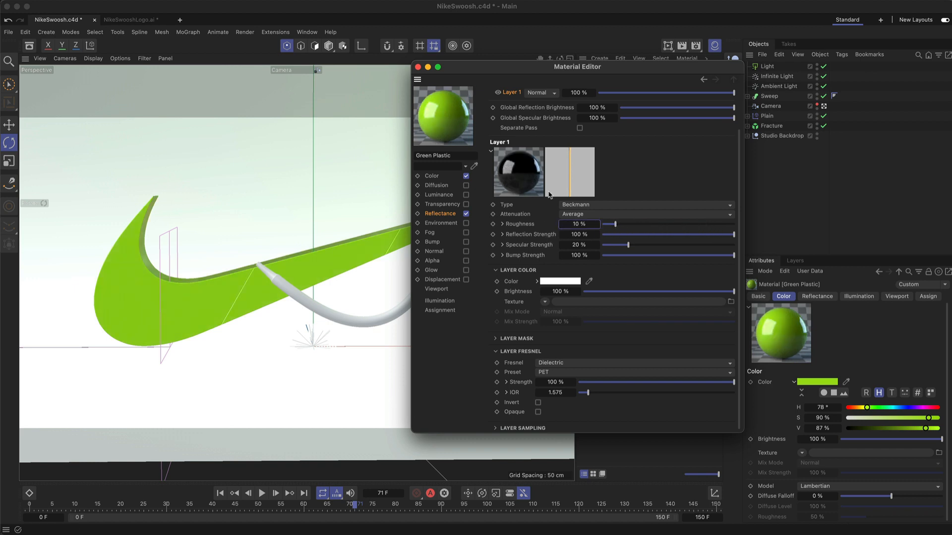
pyautogui.click(418, 67)
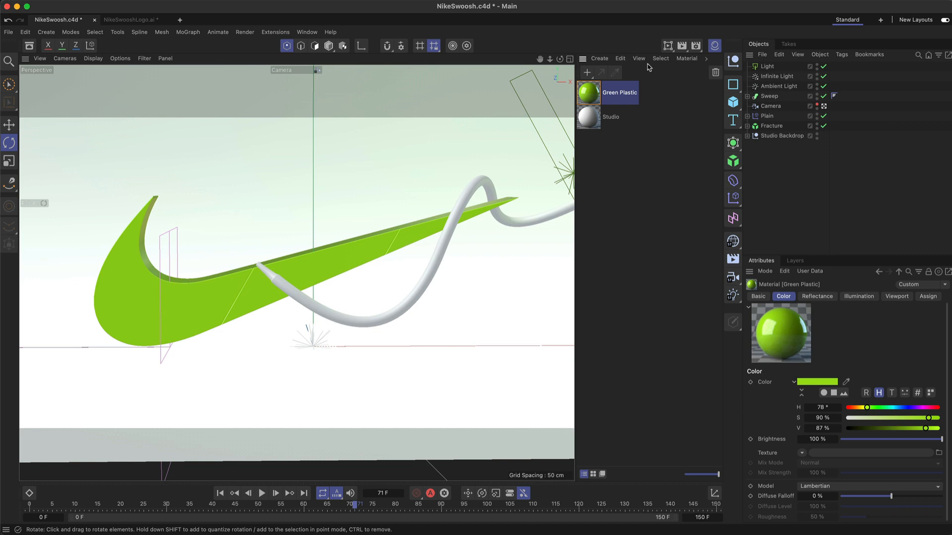
# Test-render the current frame, and set Green Plastic's color saturation to 75% and value to 90%.
pyautogui.click(681, 45)
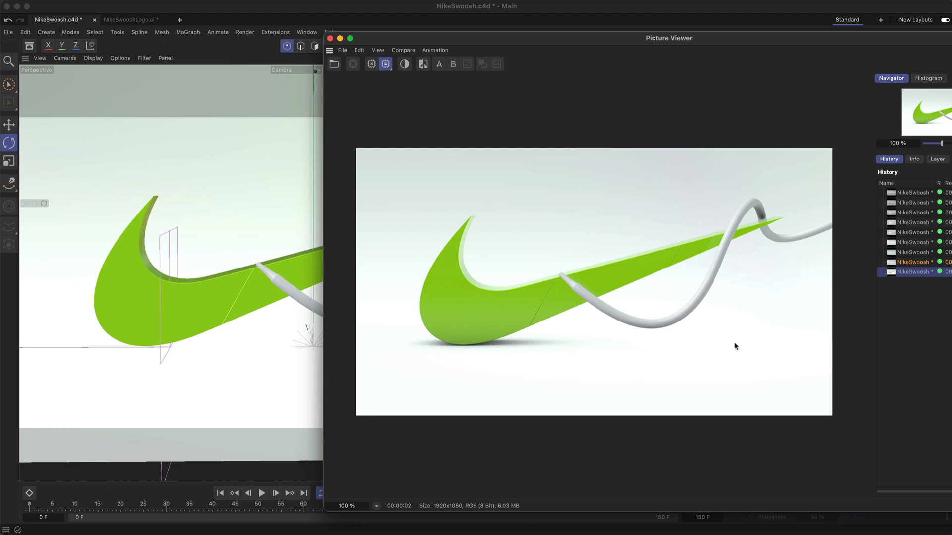
pyautogui.click(330, 39)
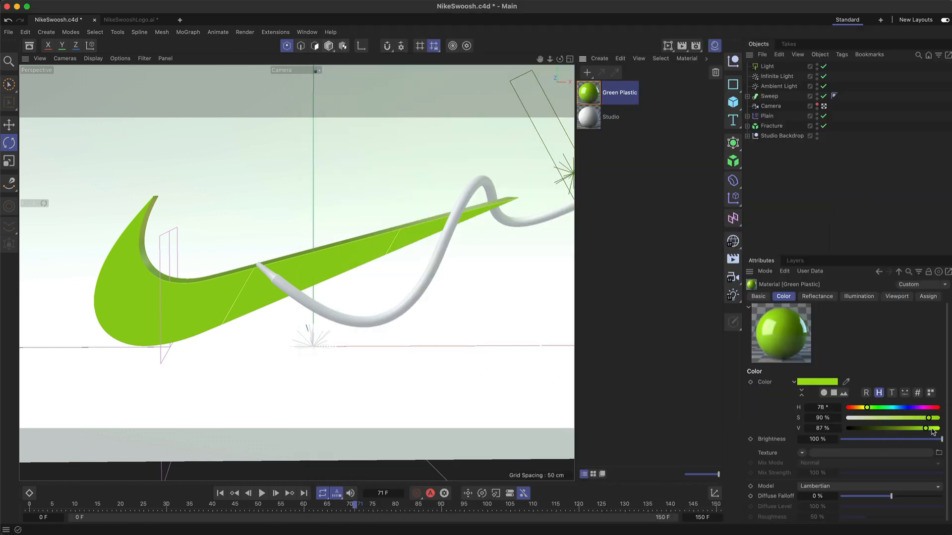
pyautogui.moveTo(927, 418)
pyautogui.mouseDown()
pyautogui.moveTo(917, 423)
pyautogui.moveTo(929, 429)
pyautogui.mouseUp()
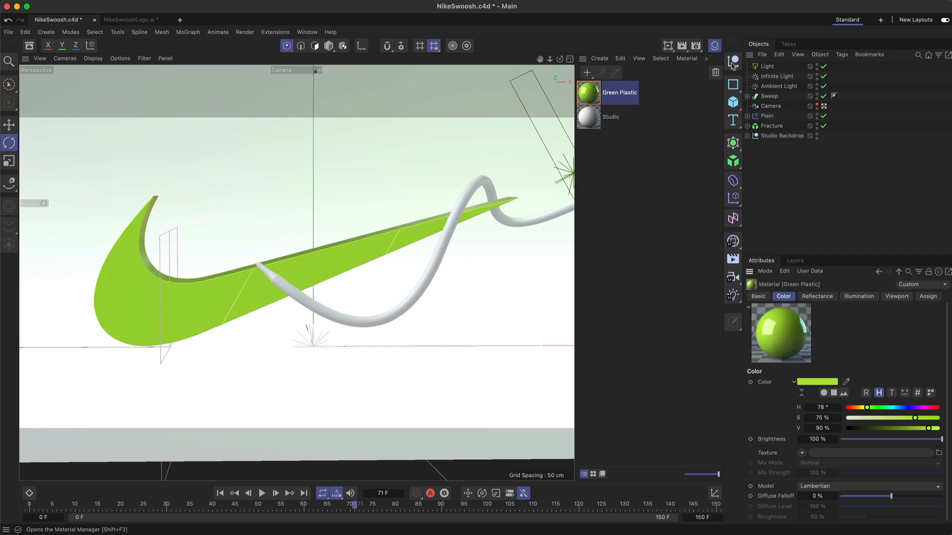
# Give the ambient light a pale blue tint with 8% color saturation.
pyautogui.click(779, 86)
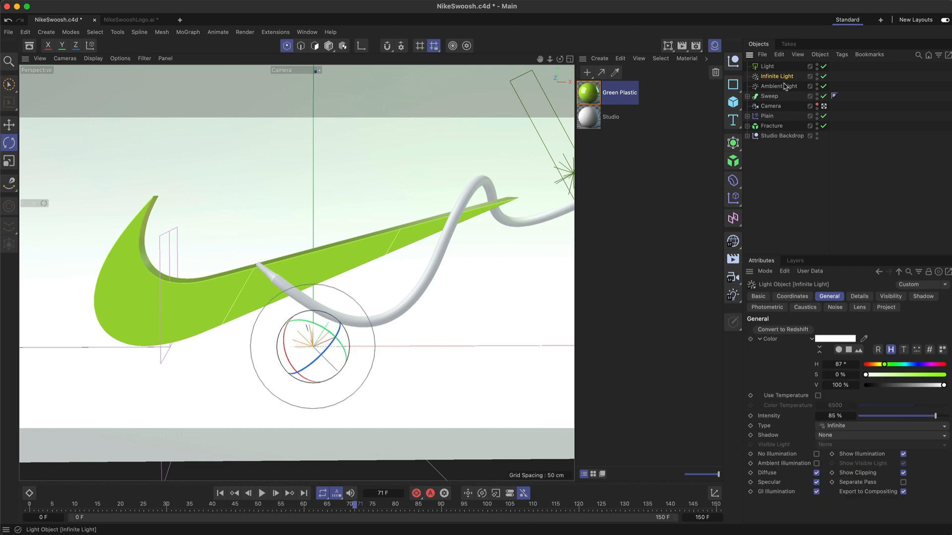
pyautogui.click(871, 376)
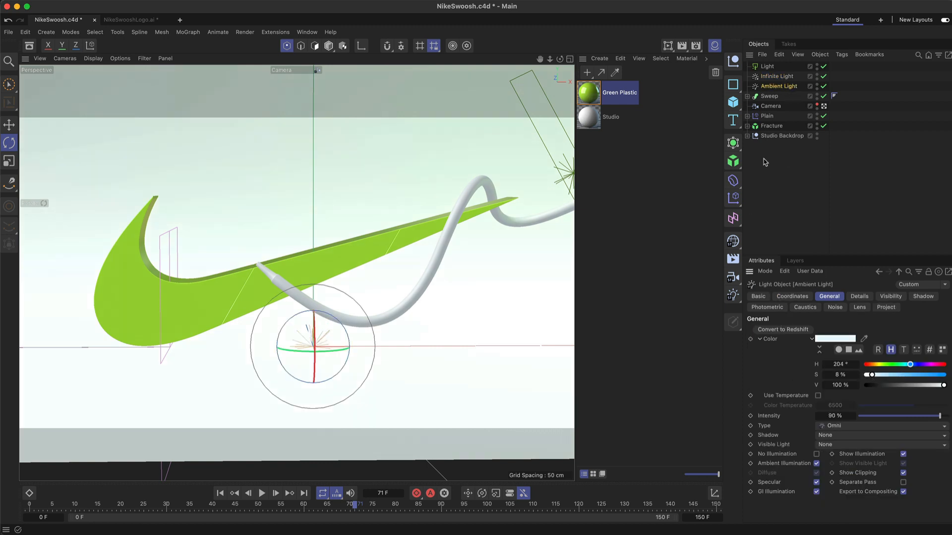
pyautogui.click(790, 169)
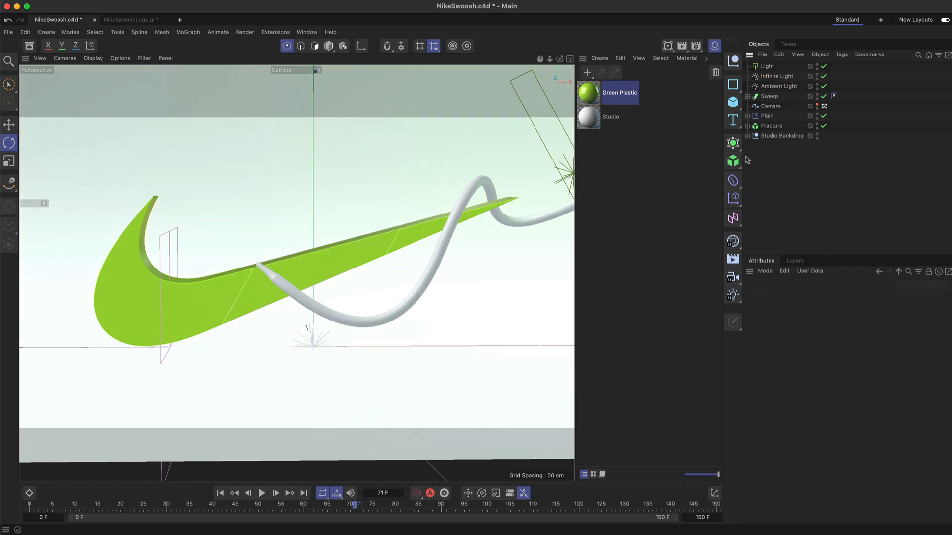
# Render the current frame in the Picture Viewer and compare it with the previous render in the history.
pyautogui.click(682, 47)
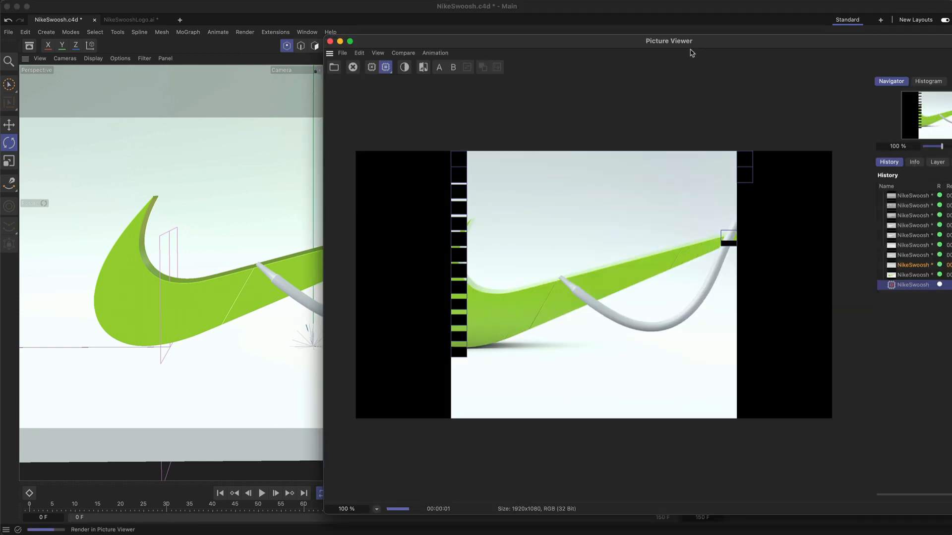
pyautogui.click(911, 277)
pyautogui.click(911, 284)
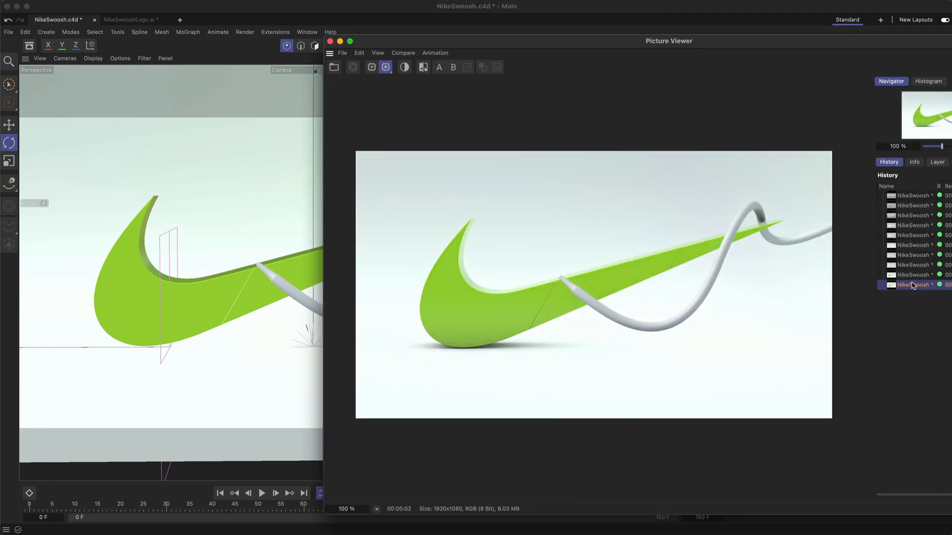
# Compare the last two renders in the Picture Viewer history and close the viewer.
pyautogui.click(911, 278)
pyautogui.click(912, 286)
pyautogui.click(914, 277)
pyautogui.click(915, 286)
pyautogui.click(915, 277)
pyautogui.click(916, 286)
pyautogui.click(330, 41)
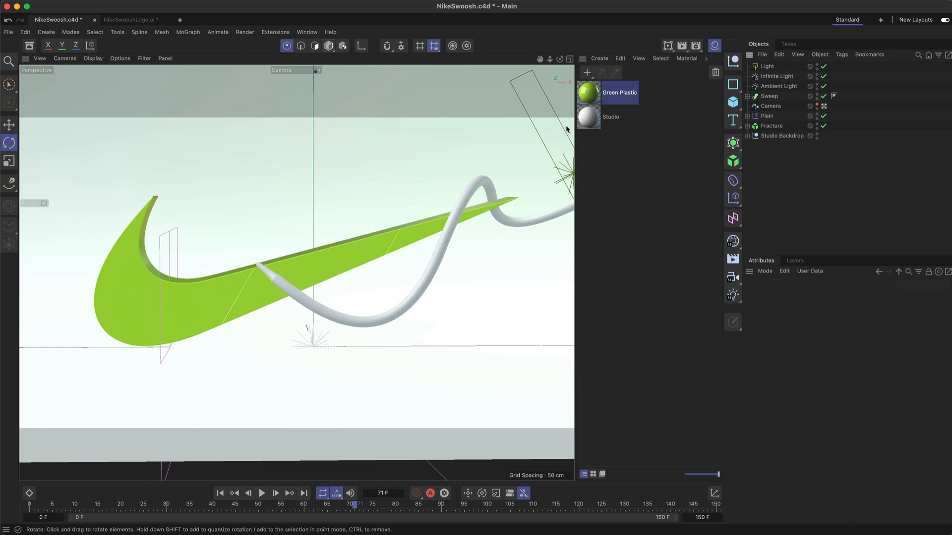
# Create a new material named Shoelace and apply it to the lace sweep.
pyautogui.doubleClick(596, 146)
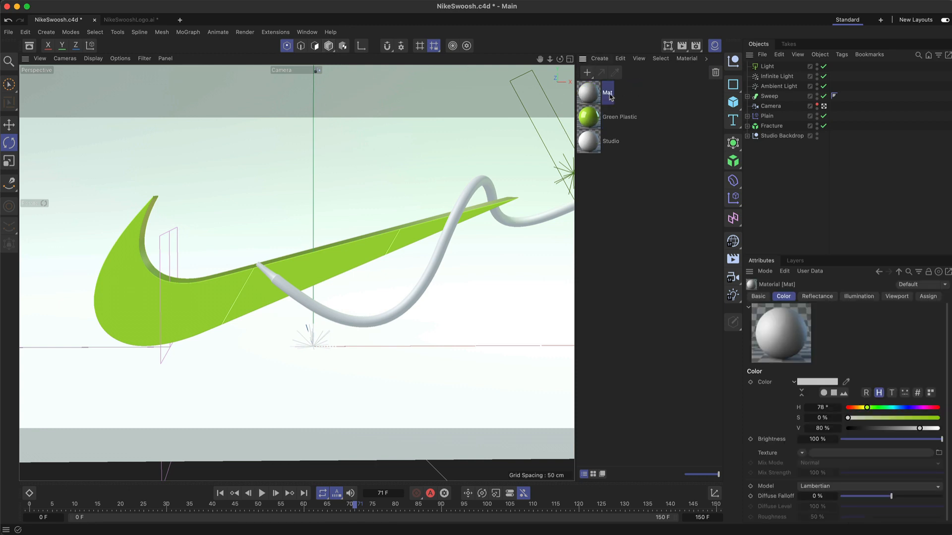
pyautogui.doubleClick(608, 94)
pyautogui.write('S')
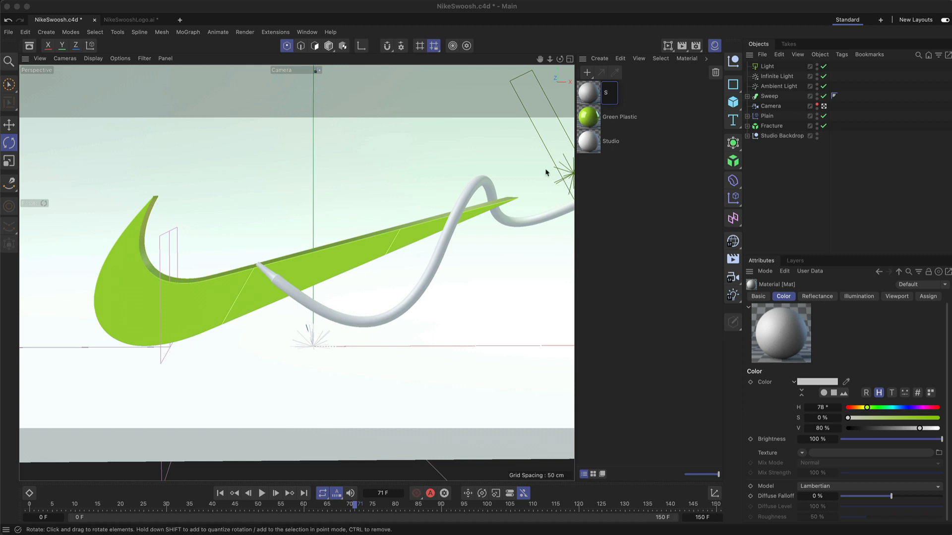
pyautogui.write('hoelace')
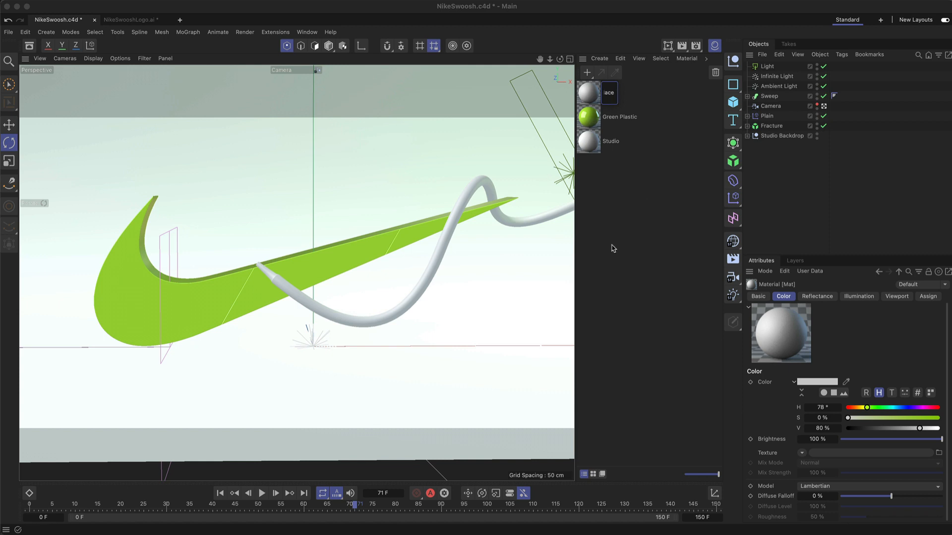
pyautogui.click(613, 247)
pyautogui.moveTo(590, 94); pyautogui.dragTo(434, 262)
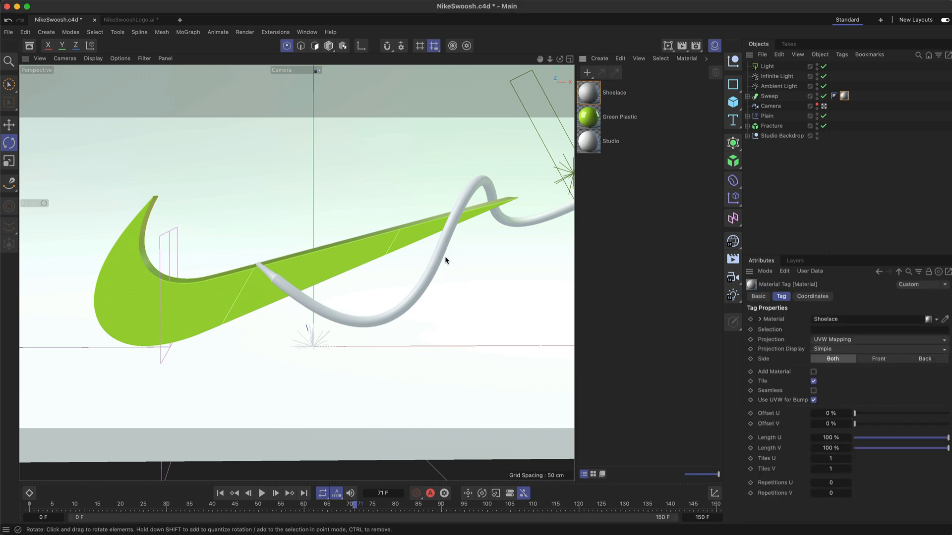
# Search the asset library for fabric, load the Fabric_Structure_Lightness image as the Shoelace material's color texture, and close the library and material editor.
pyautogui.click(591, 94)
pyautogui.doubleClick(591, 96)
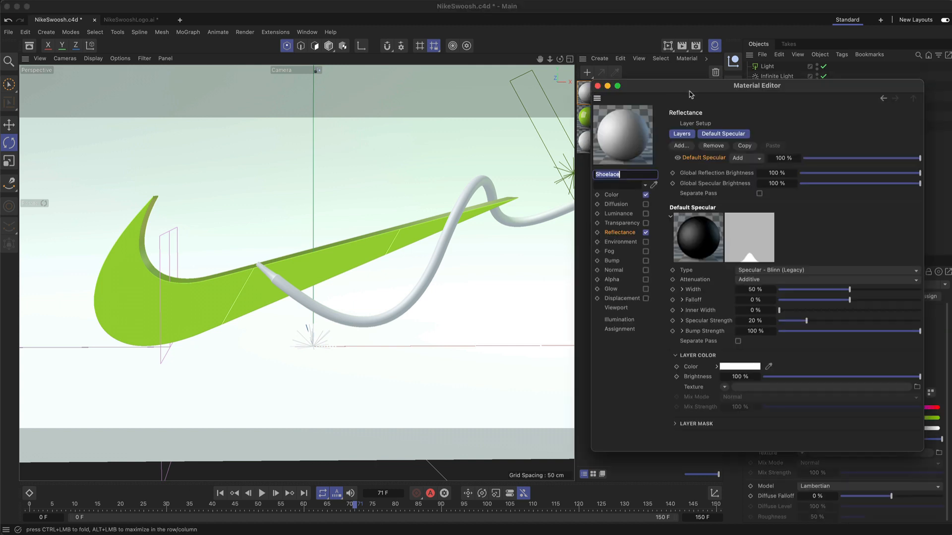
pyautogui.moveTo(798, 78); pyautogui.dragTo(574, 78)
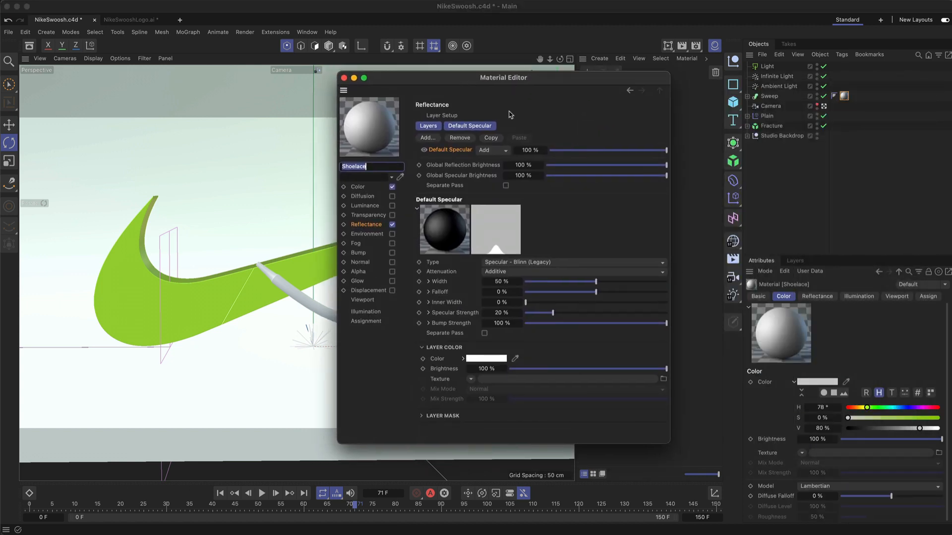
pyautogui.click(364, 187)
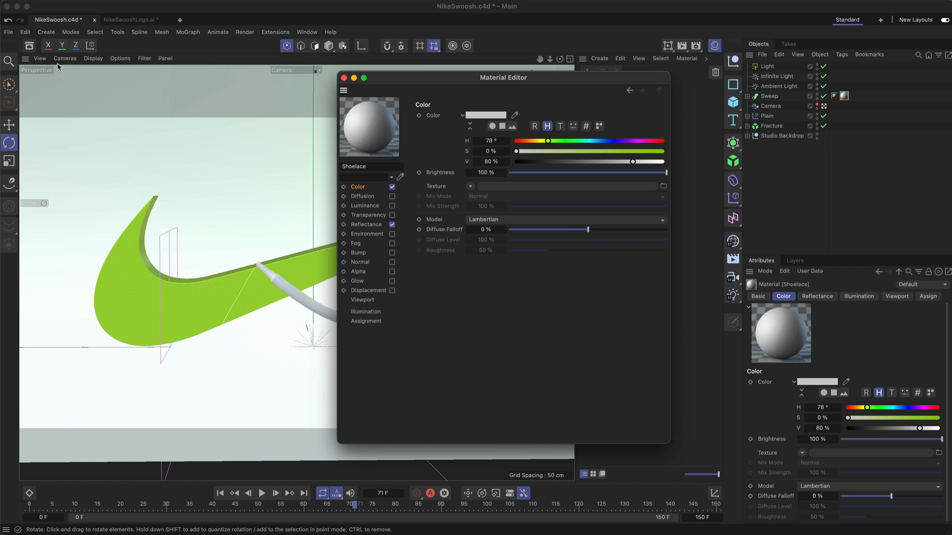
pyautogui.click(29, 46)
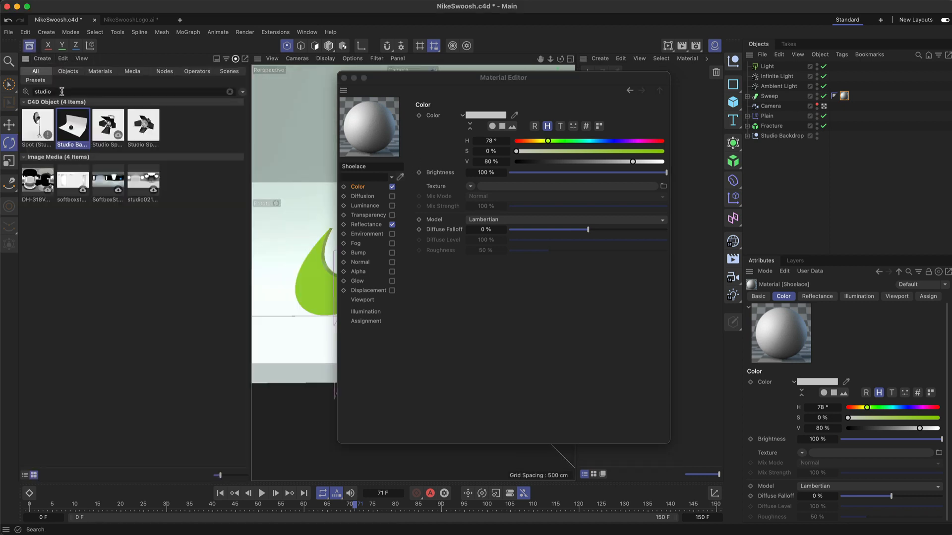
pyautogui.doubleClick(61, 91)
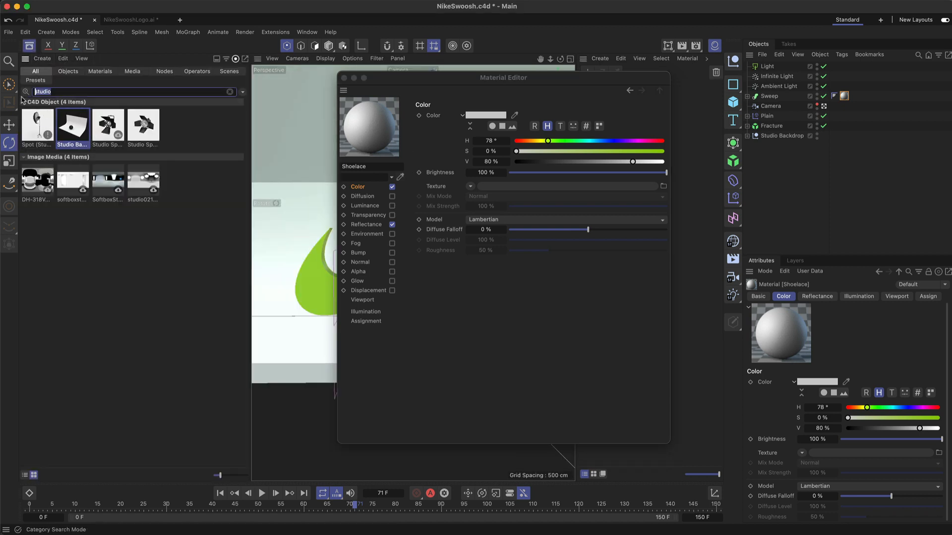
pyautogui.write('fabi')
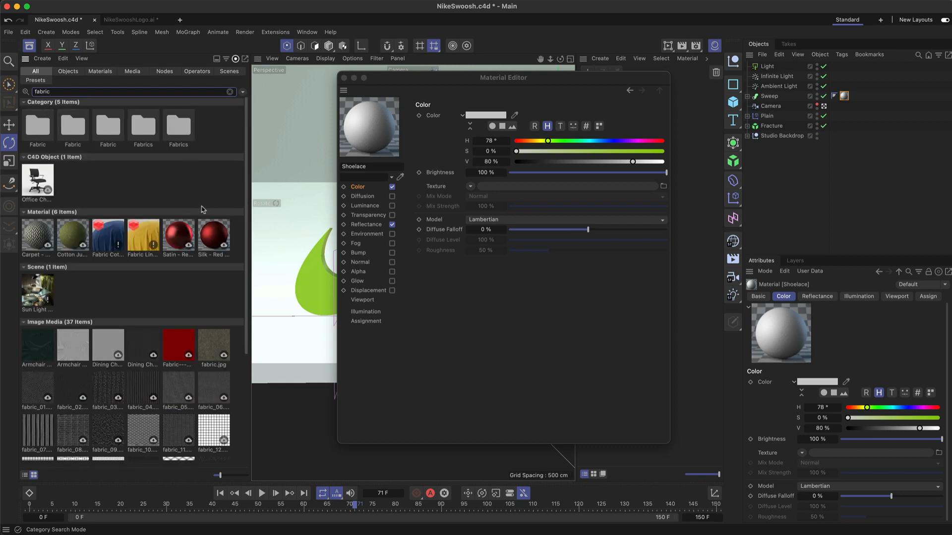
pyautogui.scroll(-2, 244, 240)
pyautogui.scroll(-5, 245, 240)
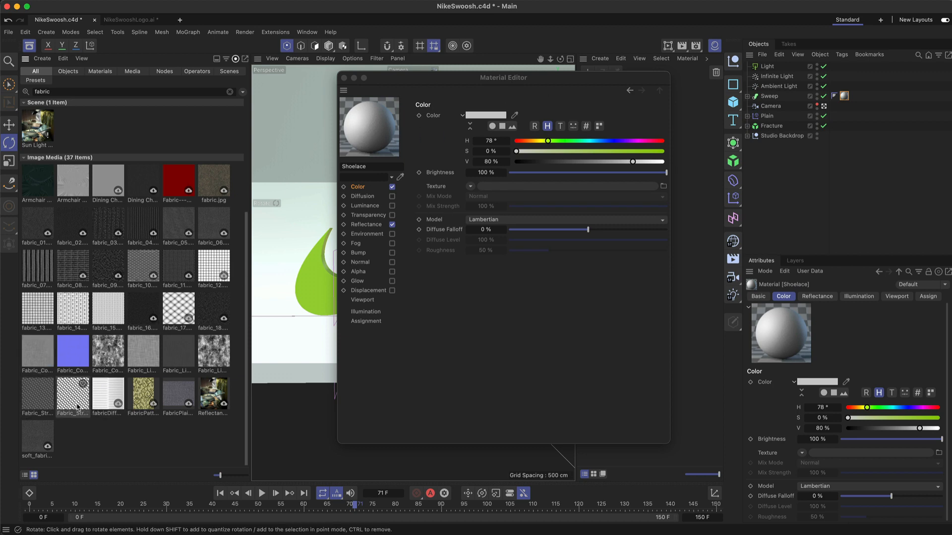
pyautogui.moveTo(73, 400); pyautogui.dragTo(532, 191)
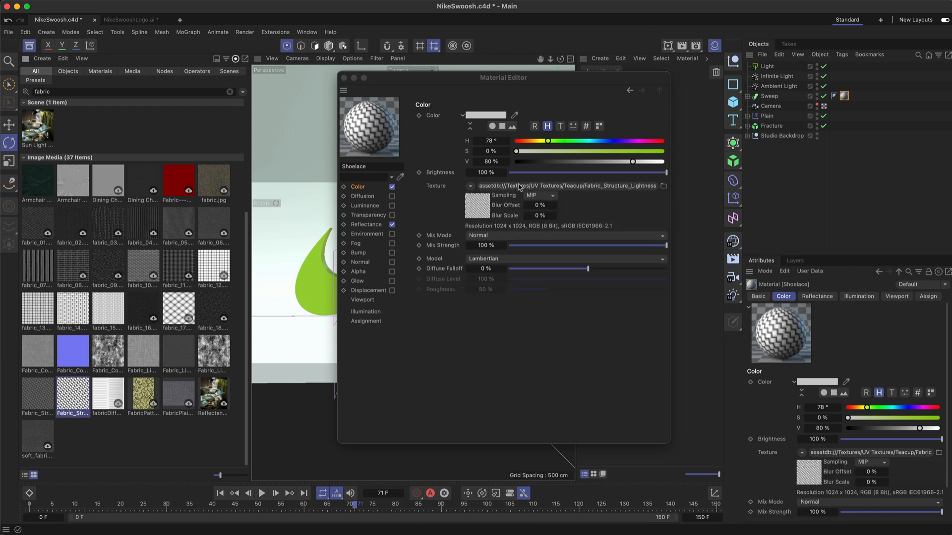
pyautogui.click(29, 45)
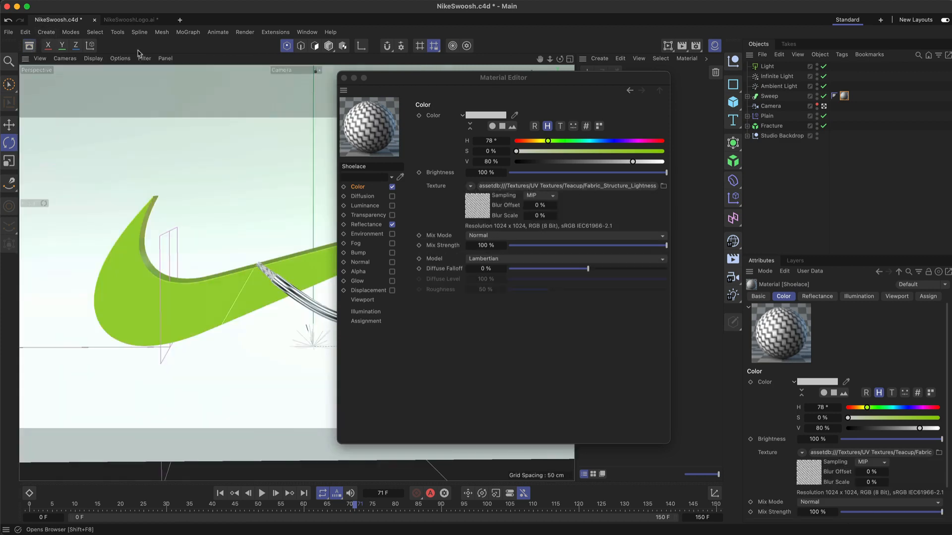
pyautogui.click(344, 78)
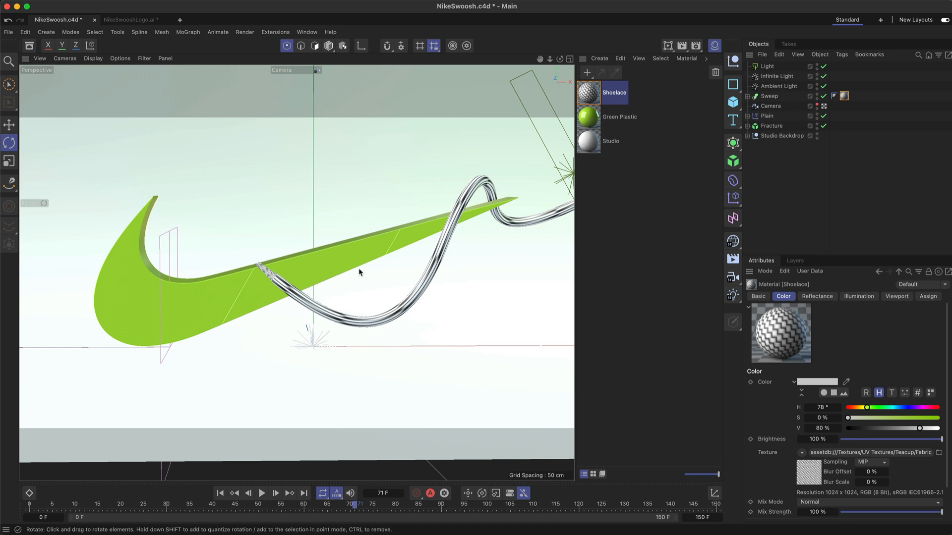
# Set the Sweep's Shoelace material tag to a Length V of 3% and a Length U of 140%.
pyautogui.click(844, 95)
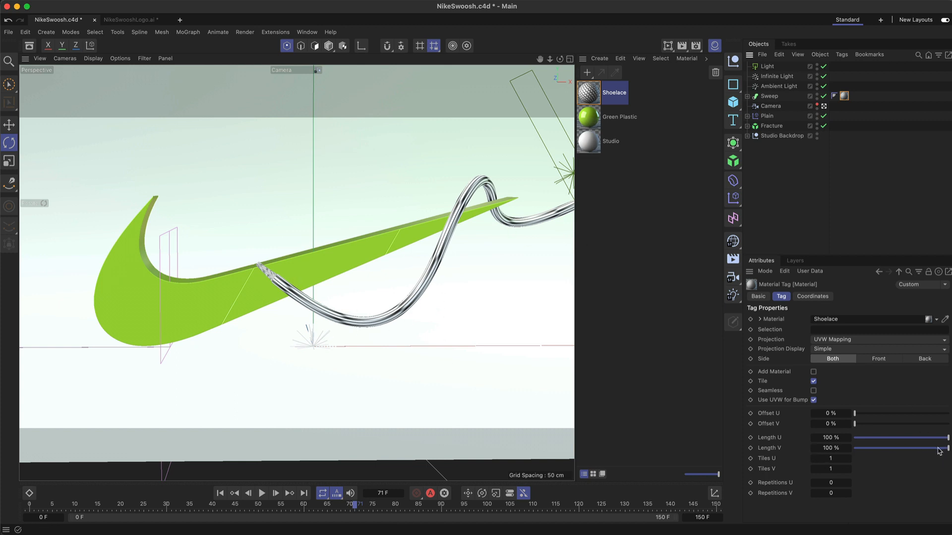
pyautogui.moveTo(948, 451); pyautogui.dragTo(857, 455)
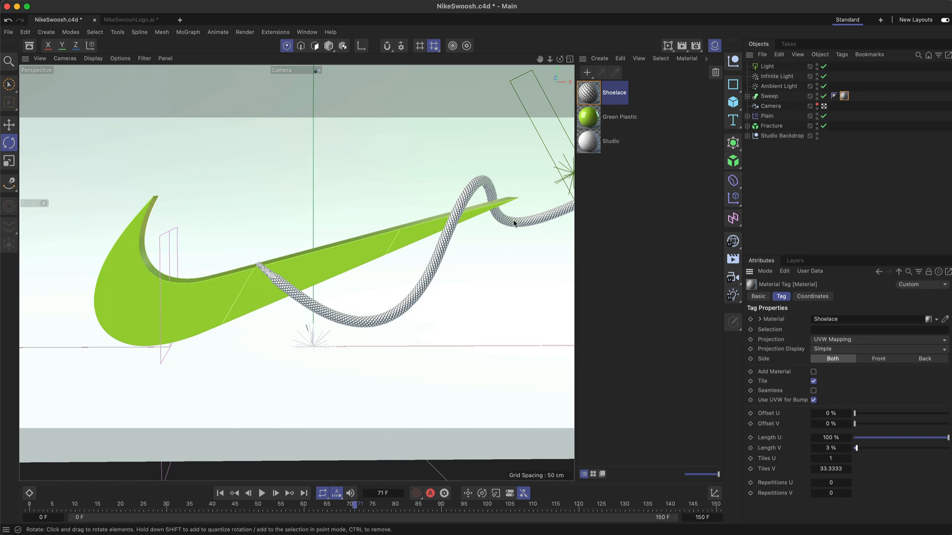
pyautogui.moveTo(834, 438); pyautogui.dragTo(841, 438)
pyautogui.click(841, 438)
pyautogui.write('140')
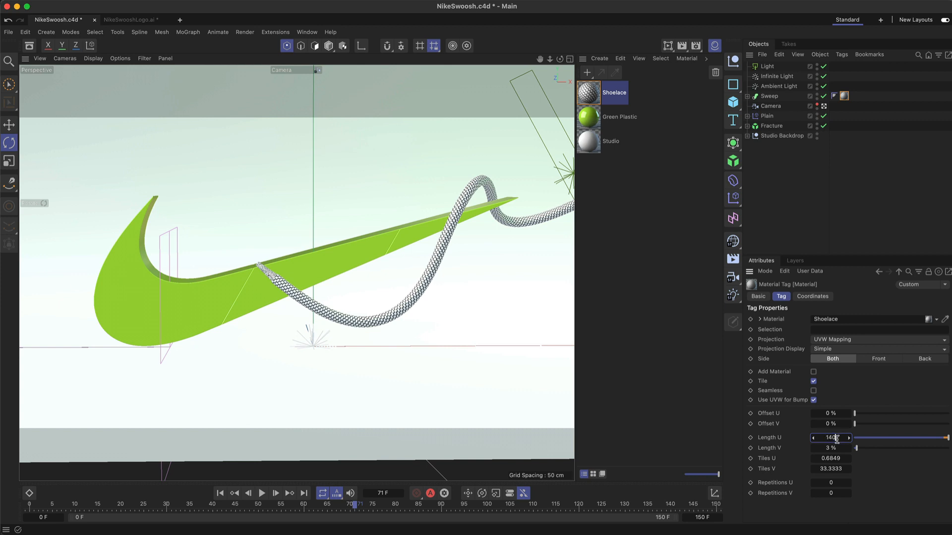
pyautogui.press('Return')
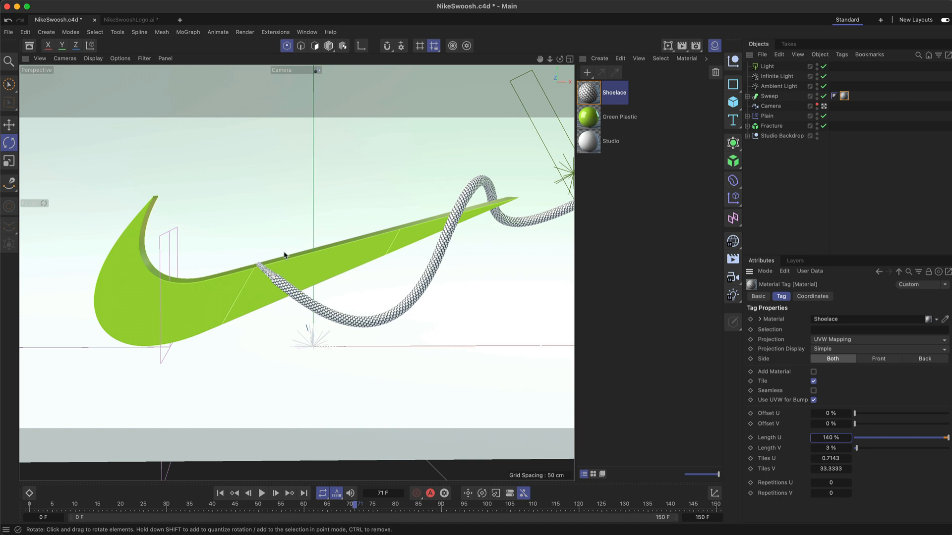
# Wrap the Shoelace material's color texture in a Colorizer shader and open the shader's properties.
pyautogui.doubleClick(589, 94)
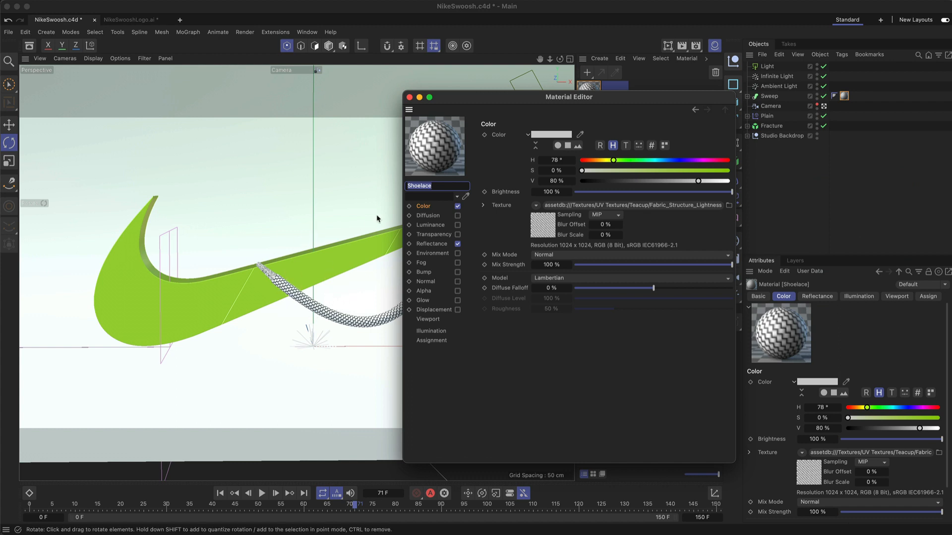
pyautogui.click(536, 205)
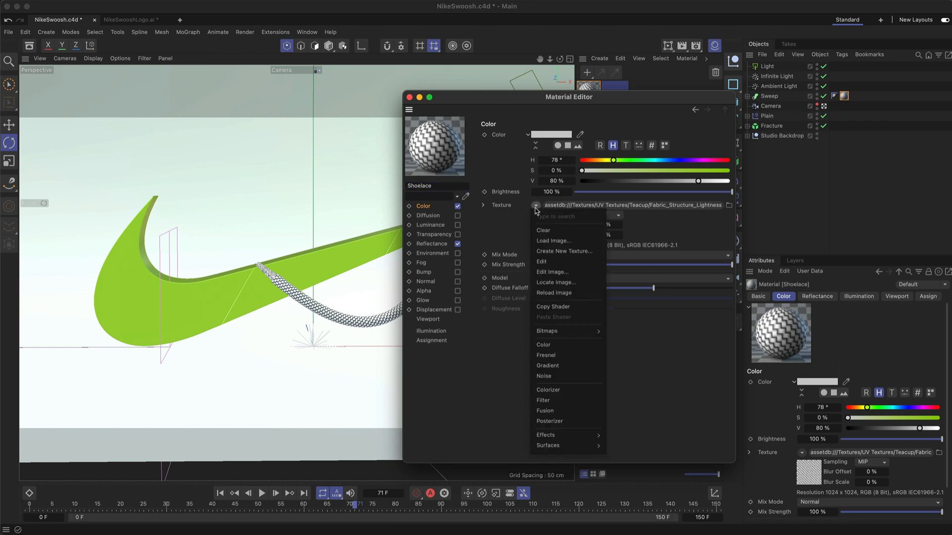
pyautogui.click(557, 390)
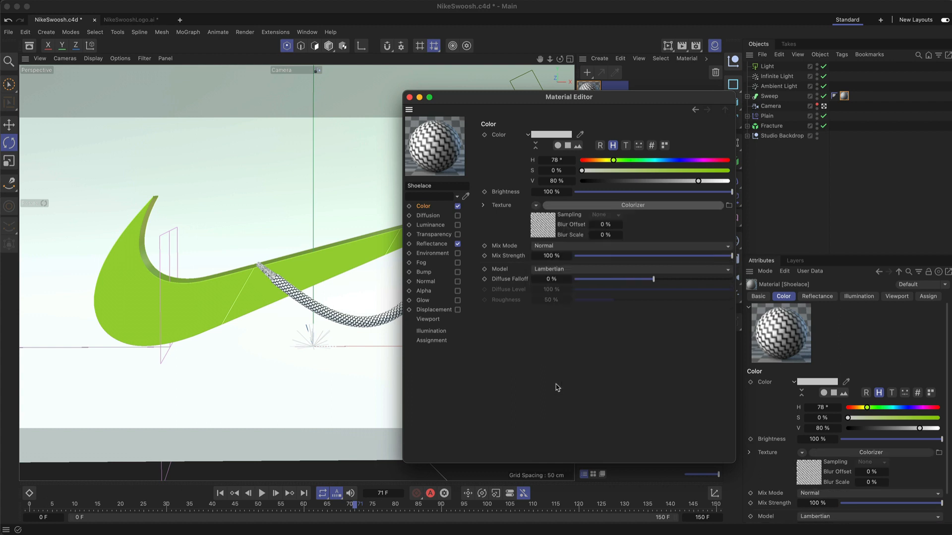
pyautogui.click(542, 229)
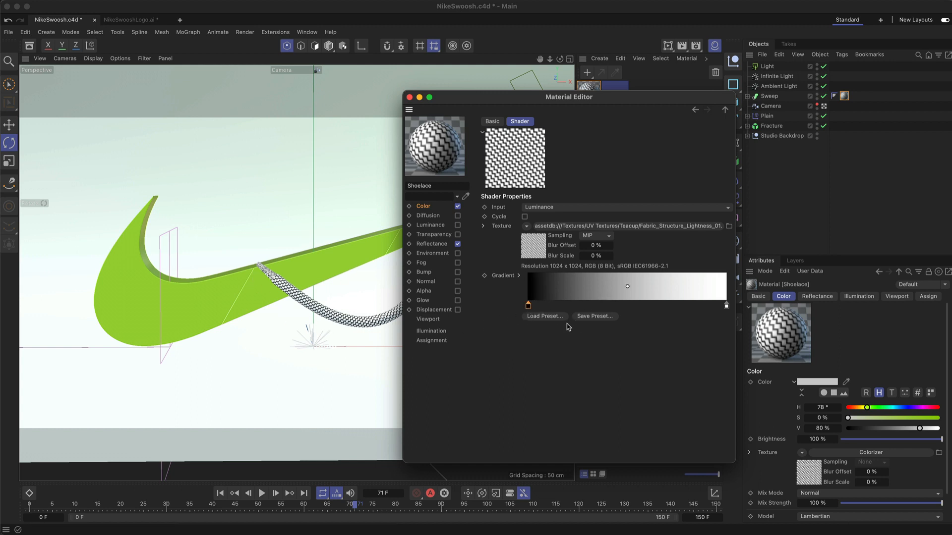
# Change the Colorizer gradient's black starting knot to bright yellow-green with 100% saturation and 100% value.
pyautogui.doubleClick(528, 306)
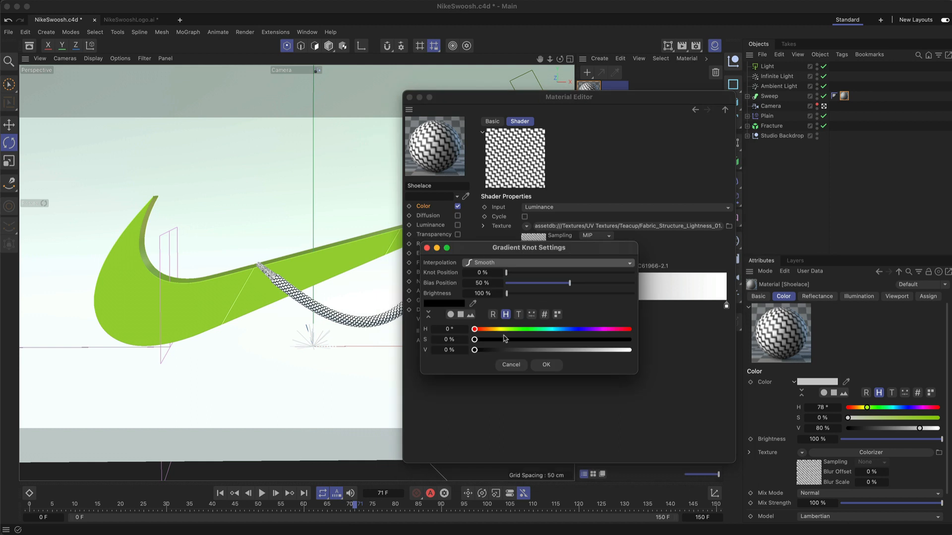
pyautogui.moveTo(510, 340); pyautogui.dragTo(630, 340)
pyautogui.click(628, 350)
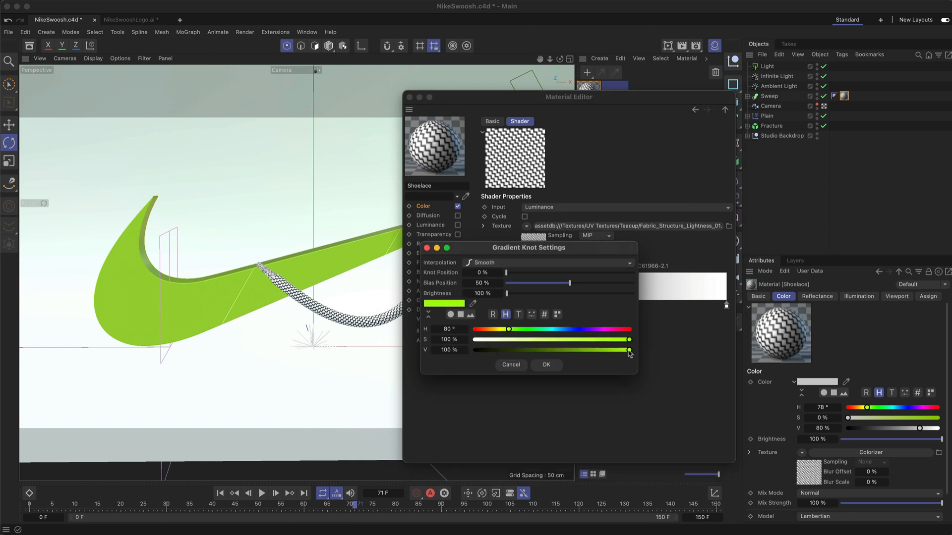
pyautogui.moveTo(505, 330); pyautogui.dragTo(507, 332)
pyautogui.click(545, 365)
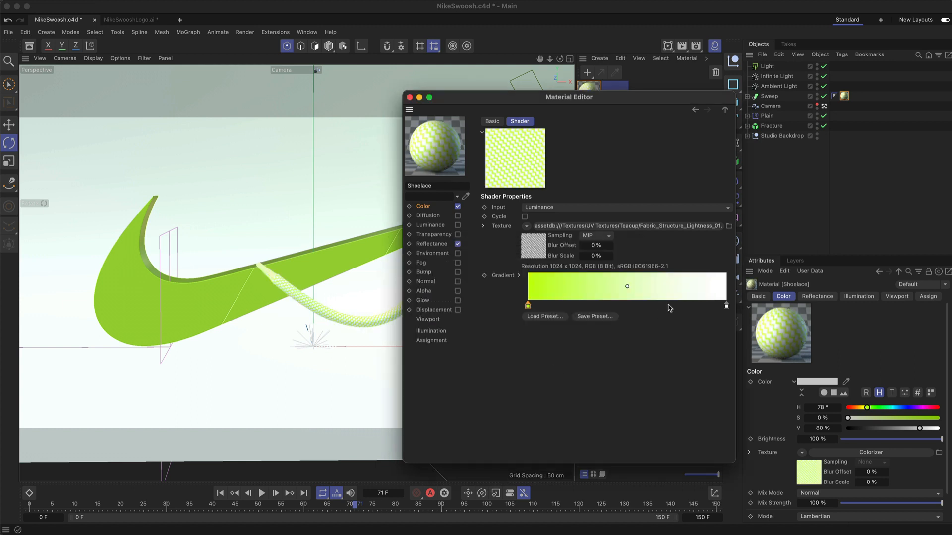
# Make the Colorizer gradient's white end knot black with 0% value and move it to just before the gradient's midpoint.
pyautogui.doubleClick(726, 306)
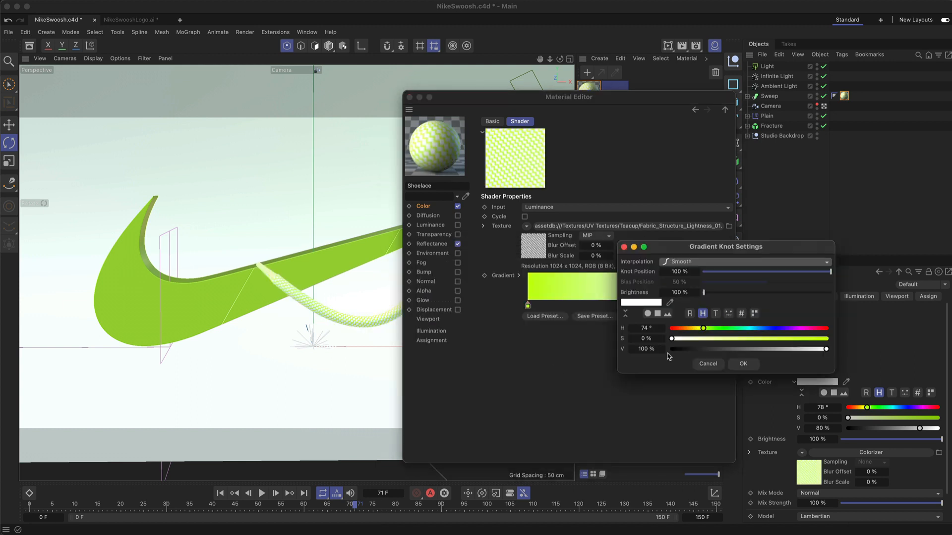
pyautogui.moveTo(700, 350); pyautogui.dragTo(657, 347)
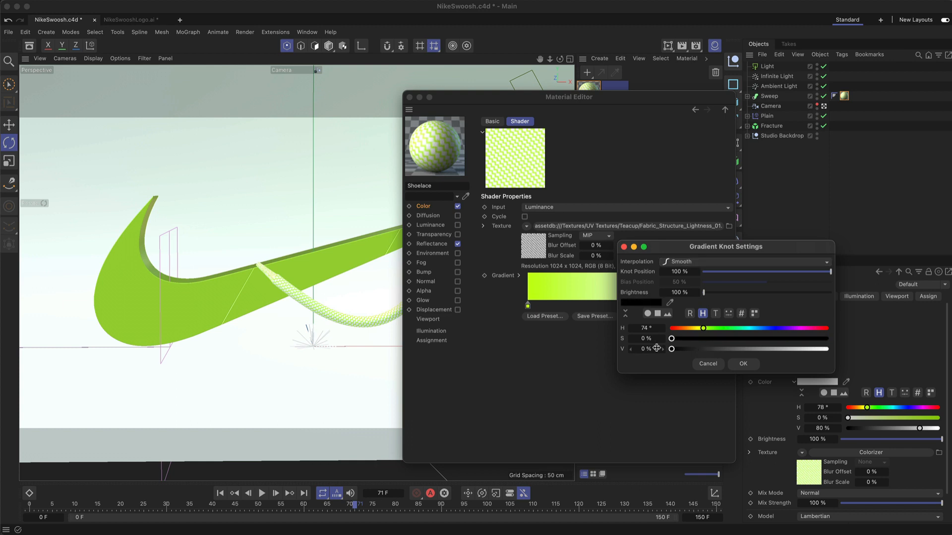
pyautogui.click(744, 364)
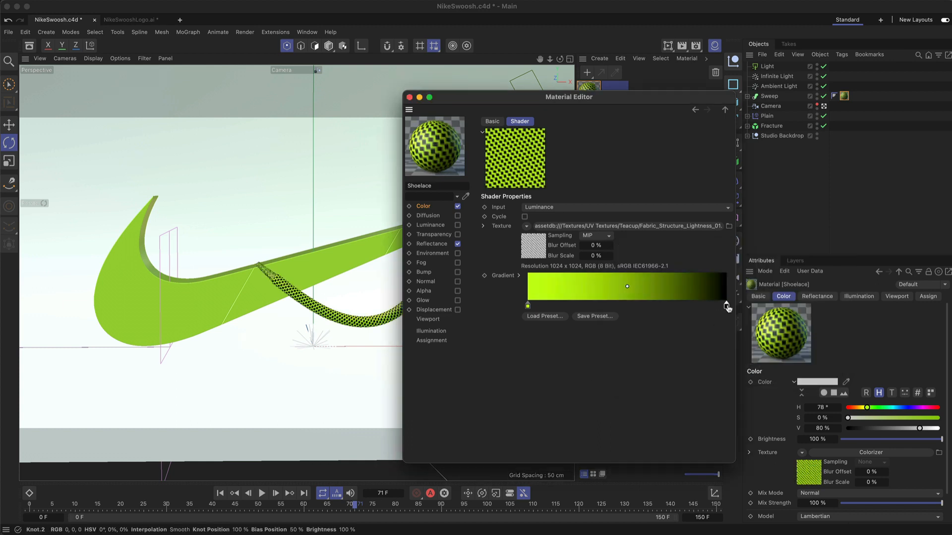
pyautogui.moveTo(727, 309); pyautogui.dragTo(685, 307)
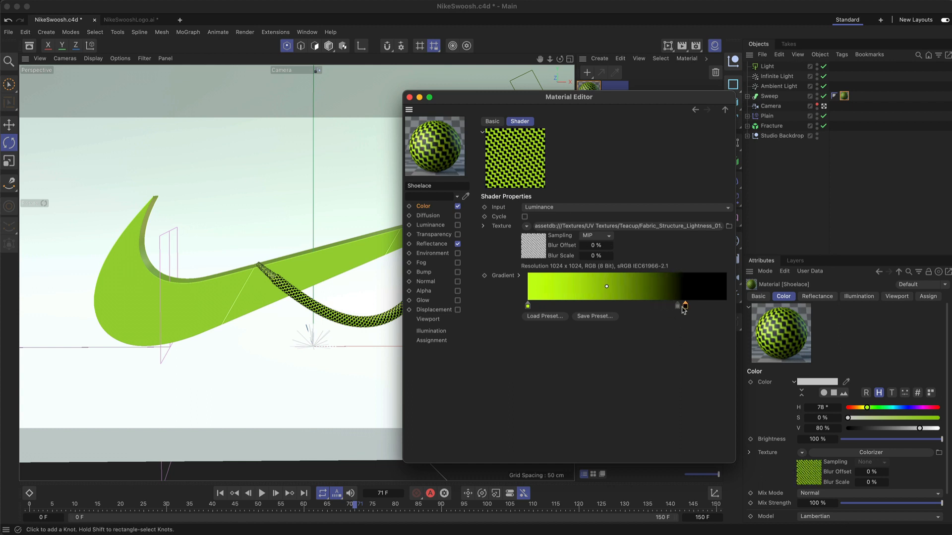
pyautogui.moveTo(684, 306); pyautogui.dragTo(619, 311)
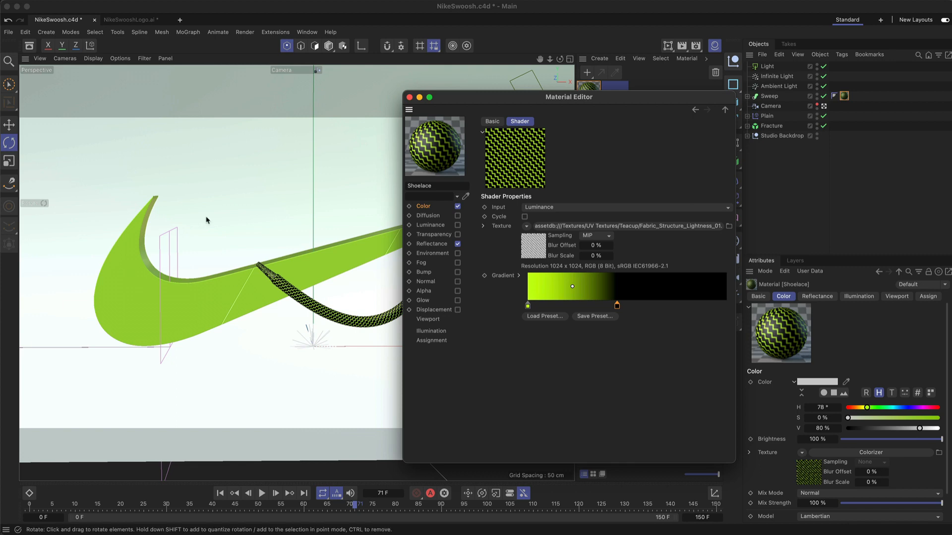
# Enable the Shoelace material's Bump channel and load the Fabric_Structure_01.png fabric asset as its texture.
pyautogui.click(32, 47)
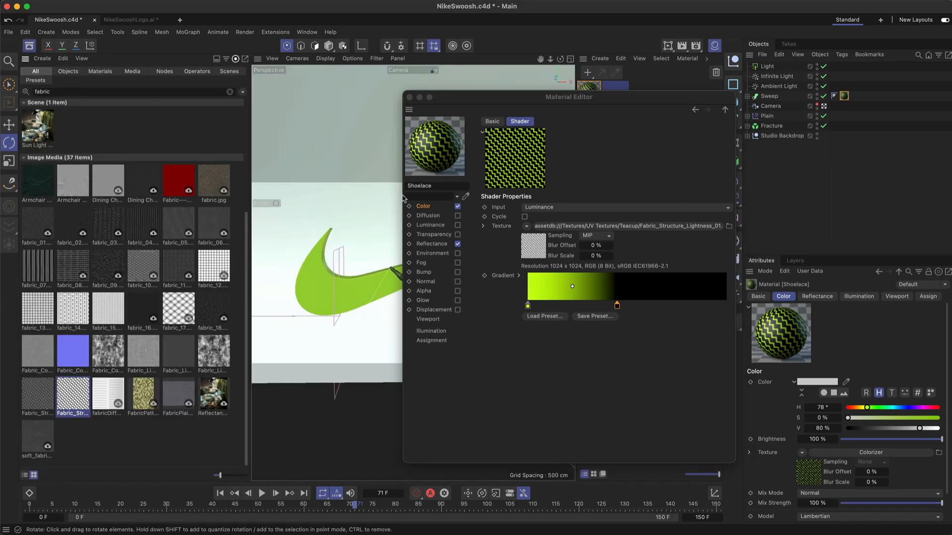
pyautogui.moveTo(525, 101); pyautogui.dragTo(675, 86)
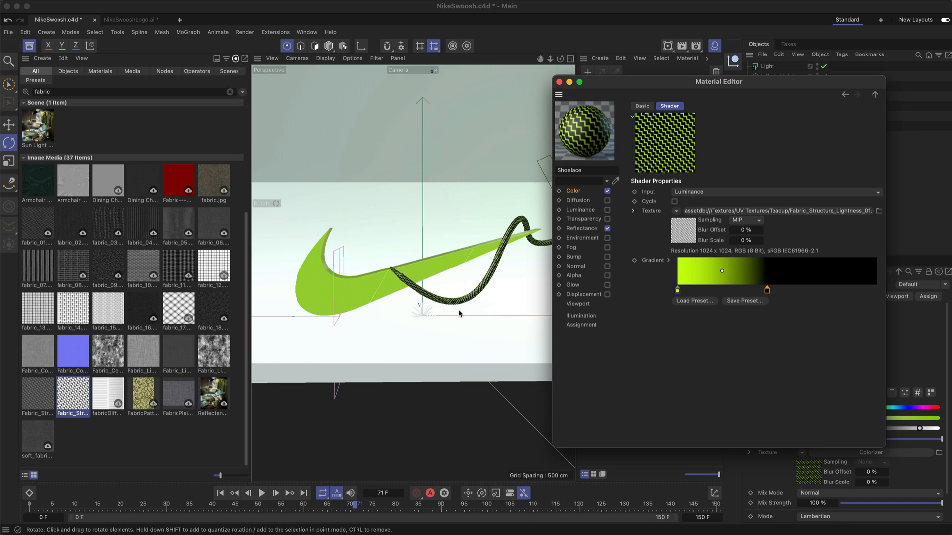
pyautogui.click(43, 405)
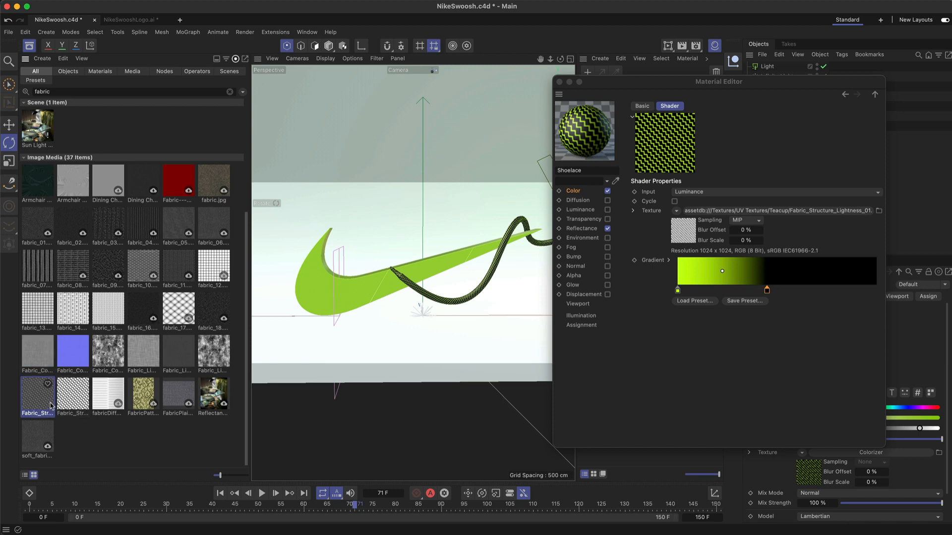
pyautogui.click(607, 257)
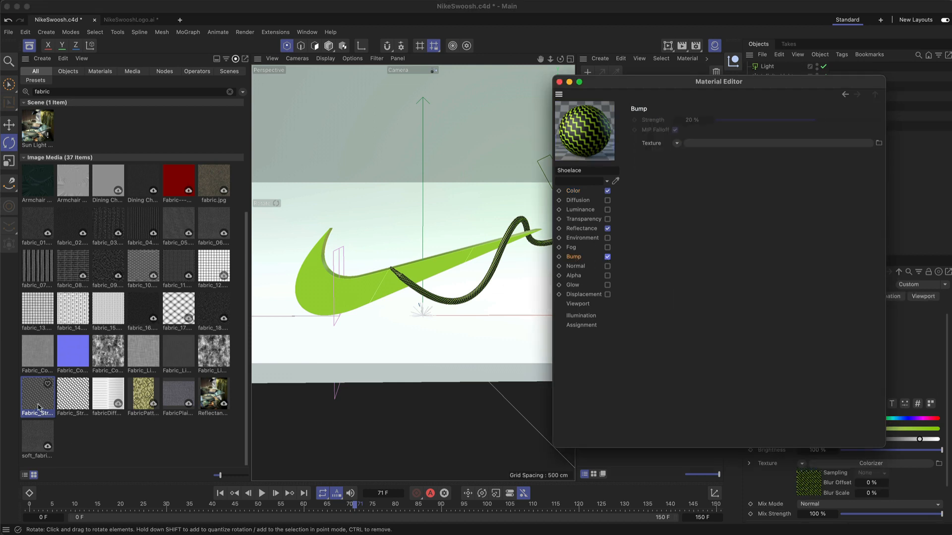
pyautogui.moveTo(38, 408); pyautogui.dragTo(700, 147)
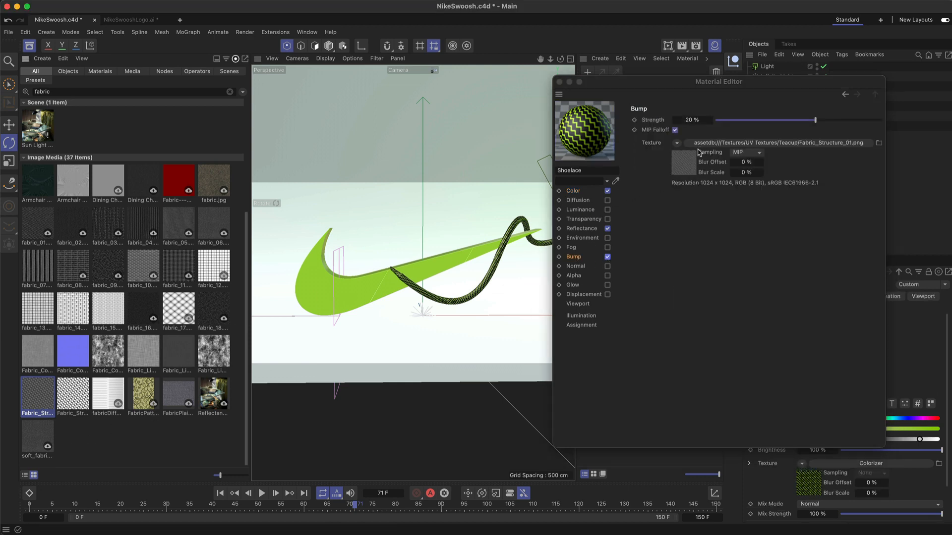
# Set the Shoelace bump strength to 57% and close the material editor and the asset browser.
pyautogui.moveTo(816, 120); pyautogui.dragTo(846, 120)
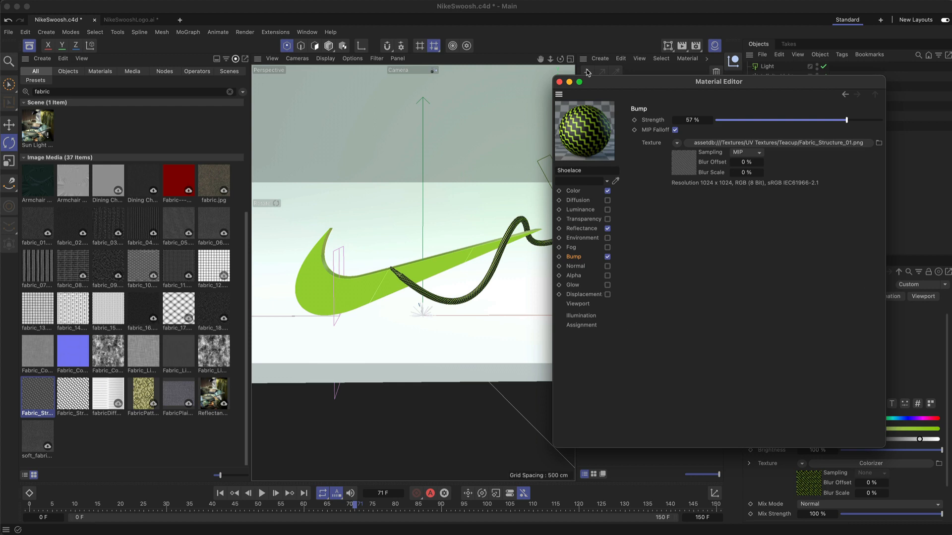
pyautogui.click(559, 82)
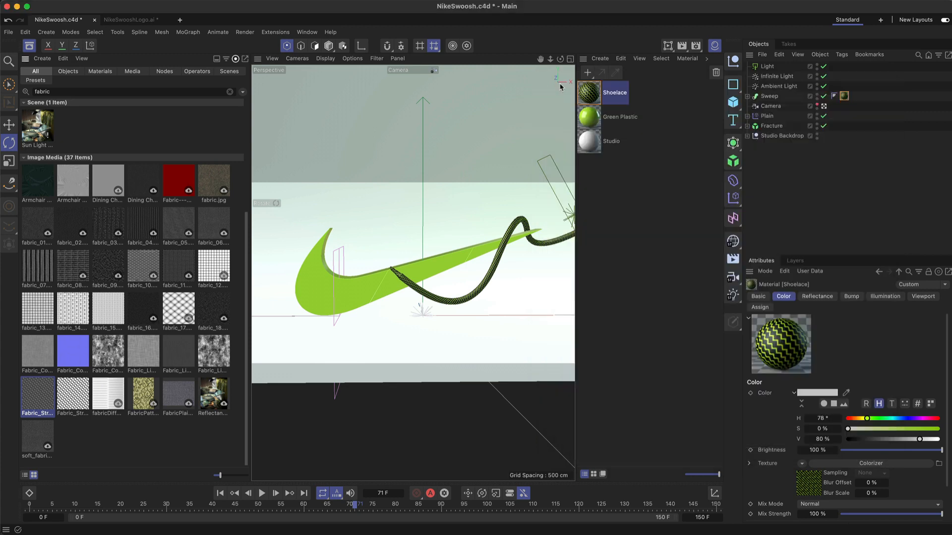
pyautogui.click(32, 51)
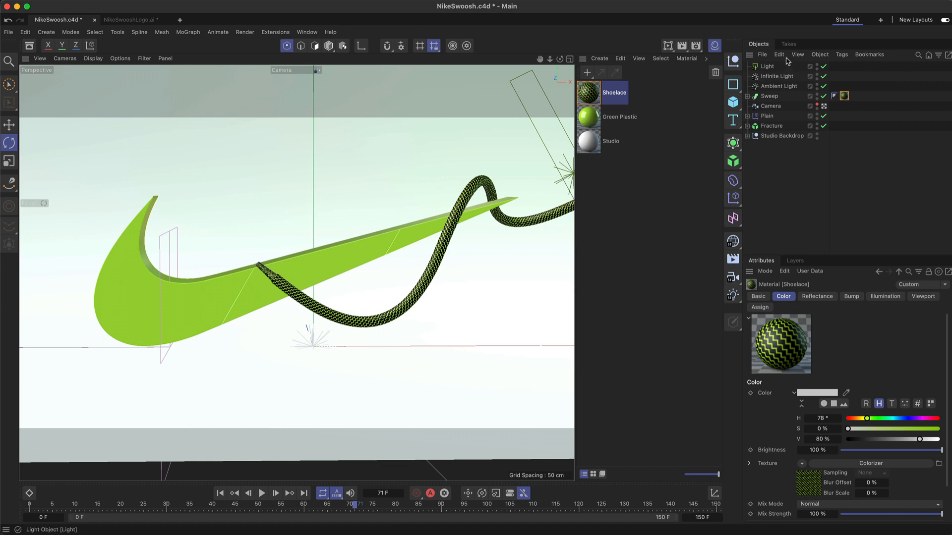
# Restrict the Sweep's Shoelace material tag to the shell selection S and also apply Green Plastic to the Sweep for the lace tip.
pyautogui.click(769, 97)
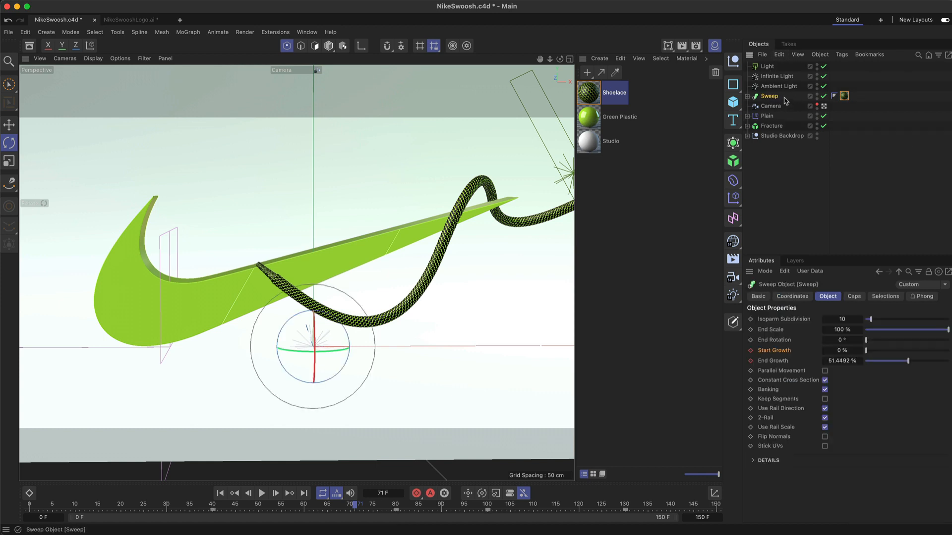
pyautogui.click(880, 298)
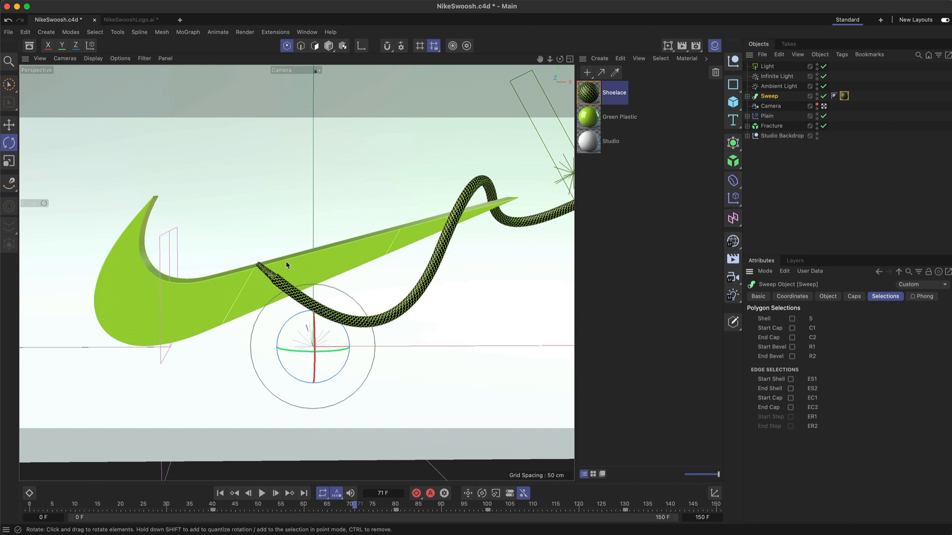
pyautogui.click(764, 319)
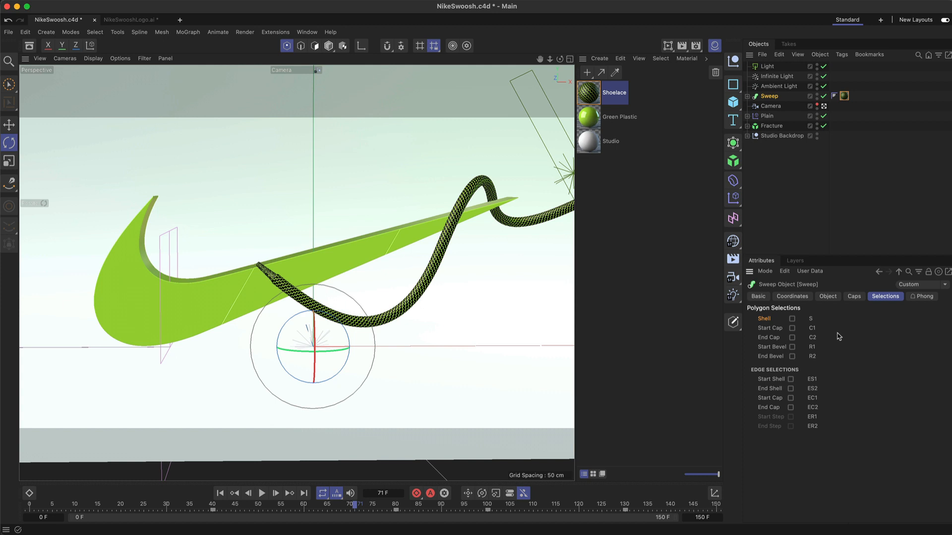
pyautogui.click(844, 96)
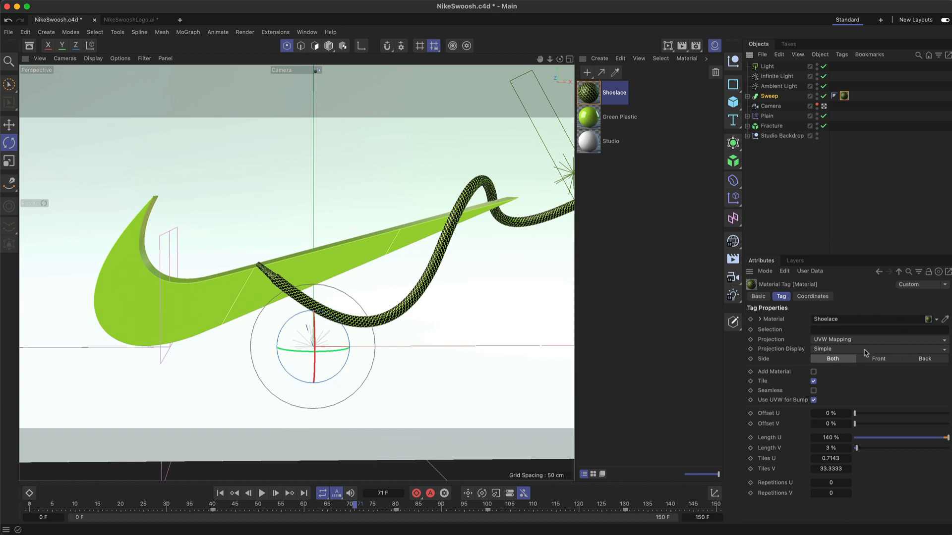
pyautogui.click(844, 329)
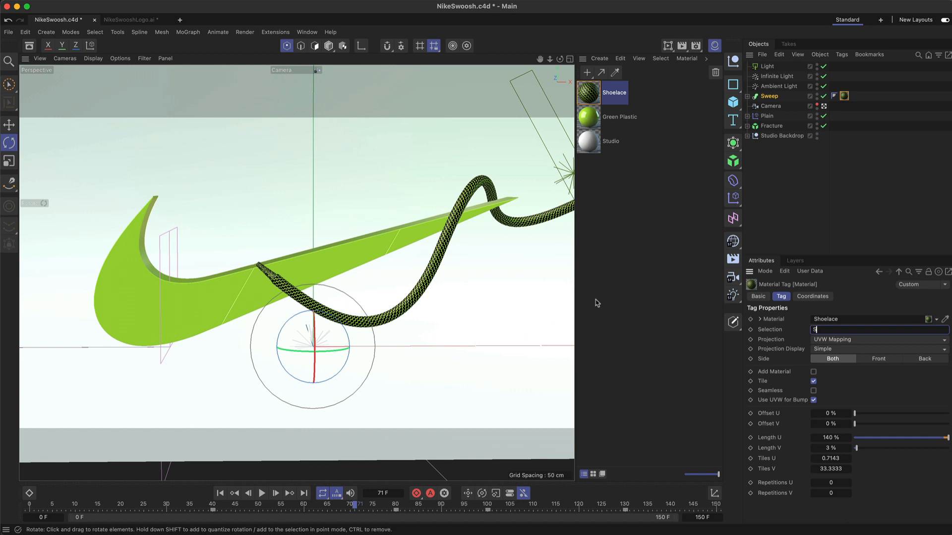
pyautogui.press('Return')
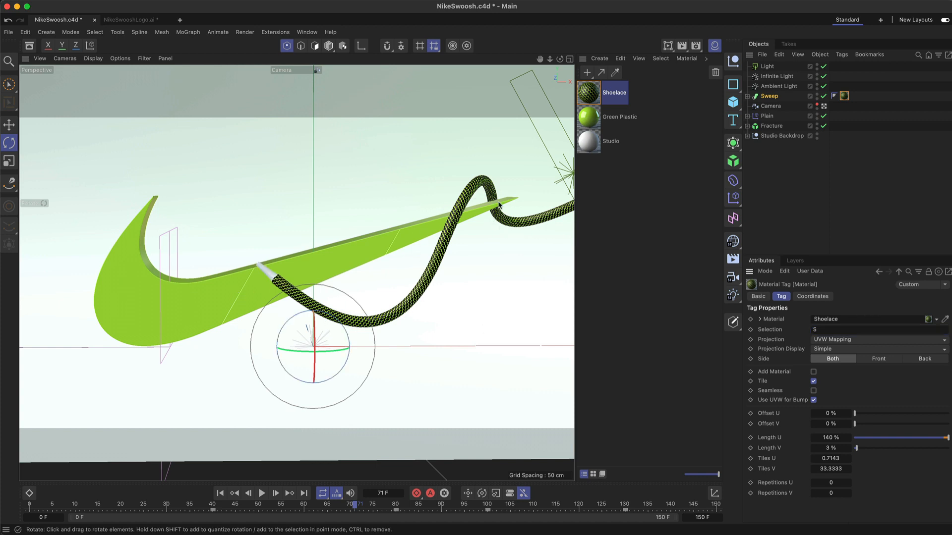
pyautogui.moveTo(589, 121); pyautogui.dragTo(840, 97)
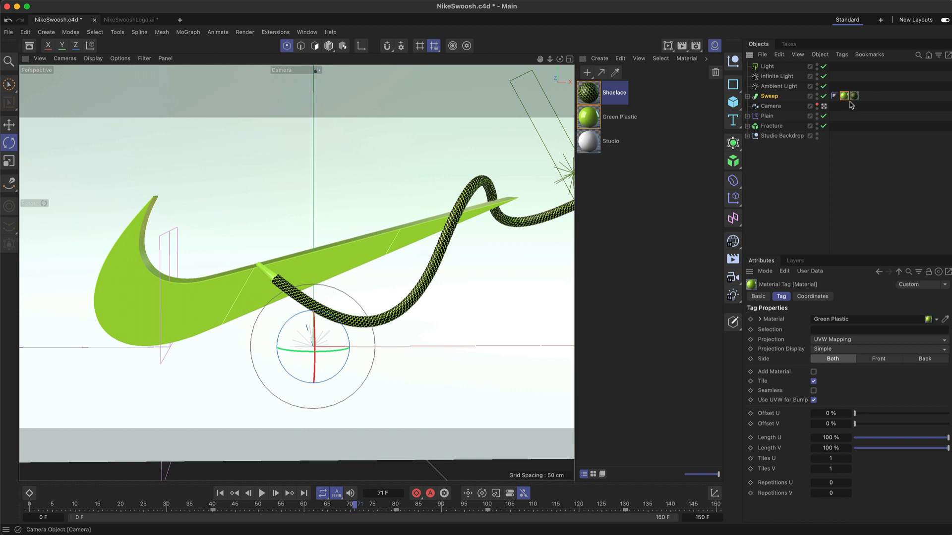
pyautogui.click(776, 165)
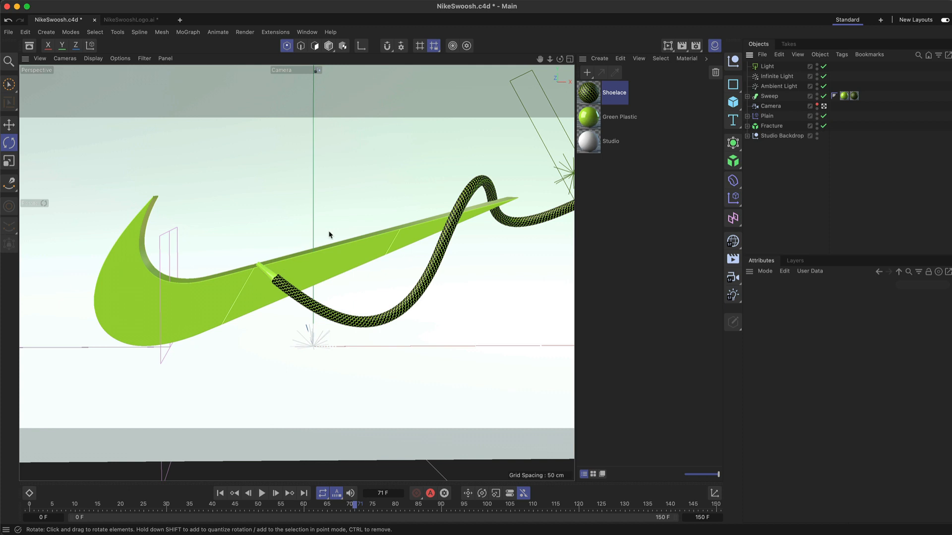
# Render the current frame in the Picture Viewer and compare it with the earlier grey, untextured render.
pyautogui.click(683, 47)
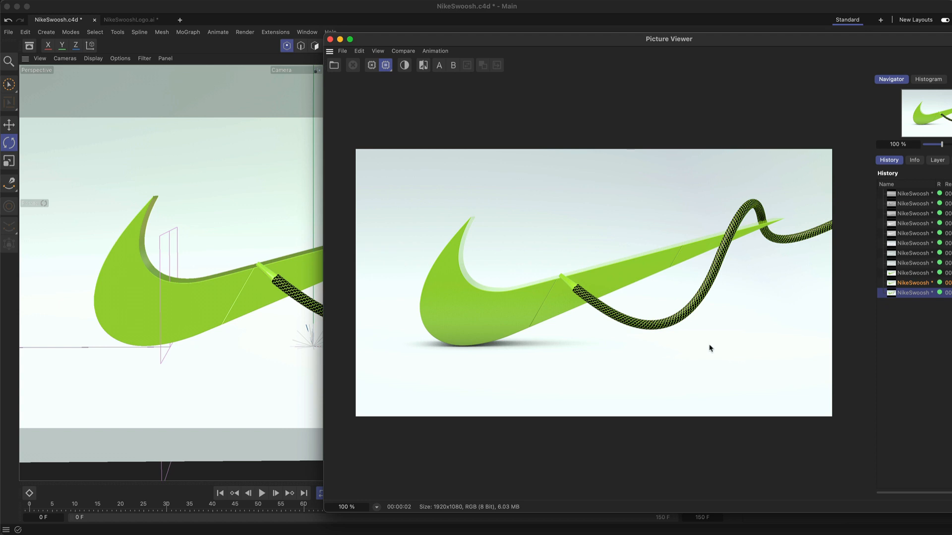
pyautogui.click(908, 214)
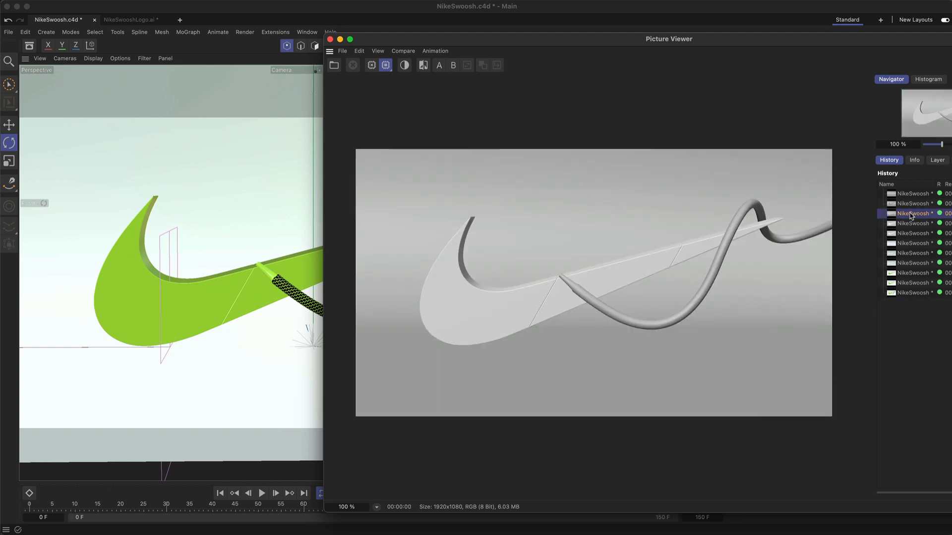
pyautogui.click(916, 293)
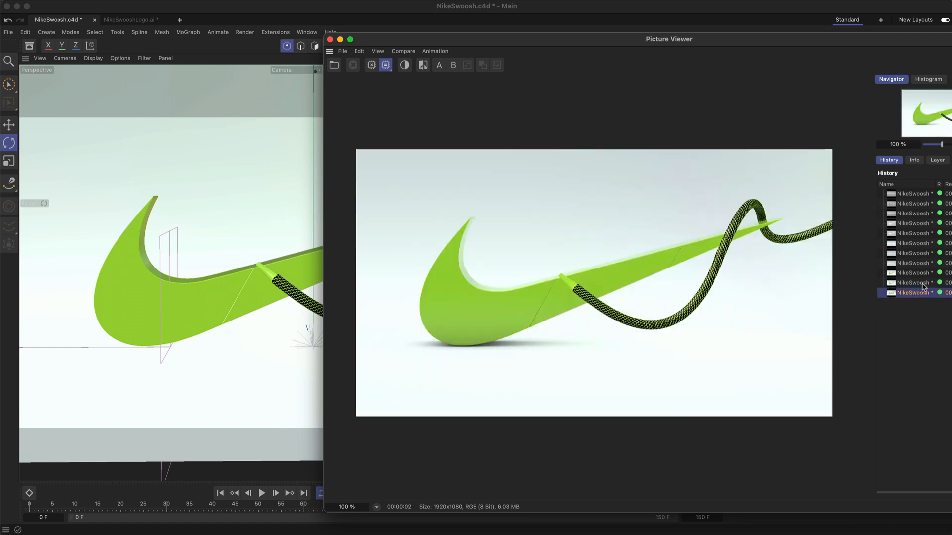
pyautogui.click(918, 216)
pyautogui.click(917, 294)
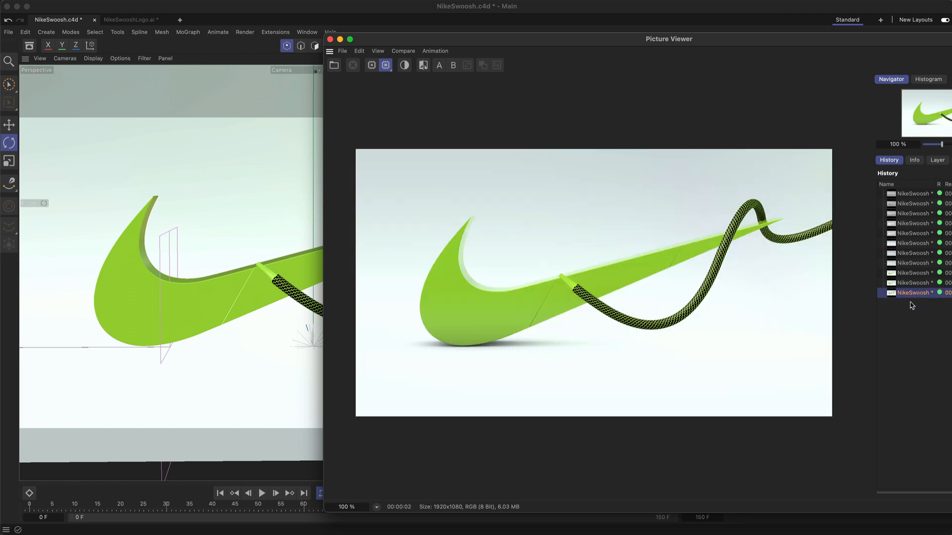
pyautogui.click(330, 39)
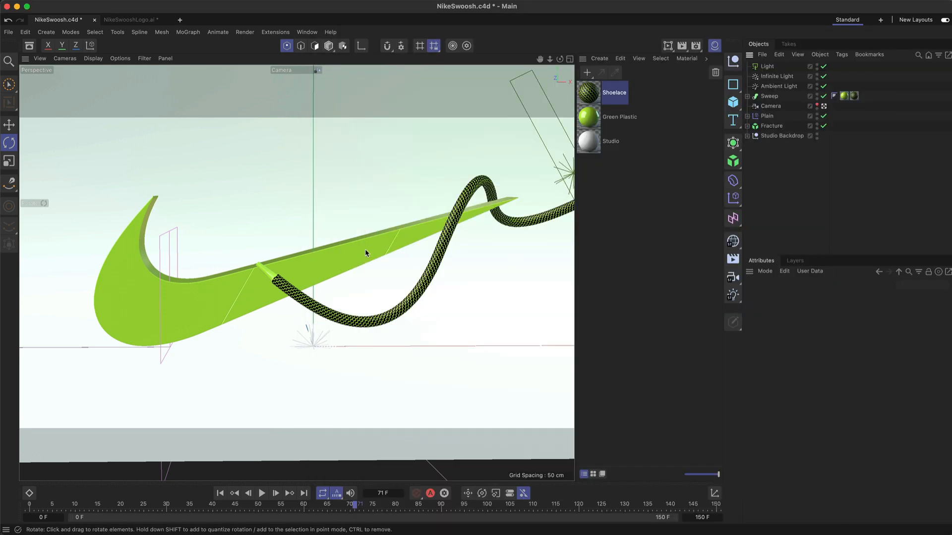
# Hide the material manager and save the NikeSwoosh.c4d scene.
pyautogui.click(710, 46)
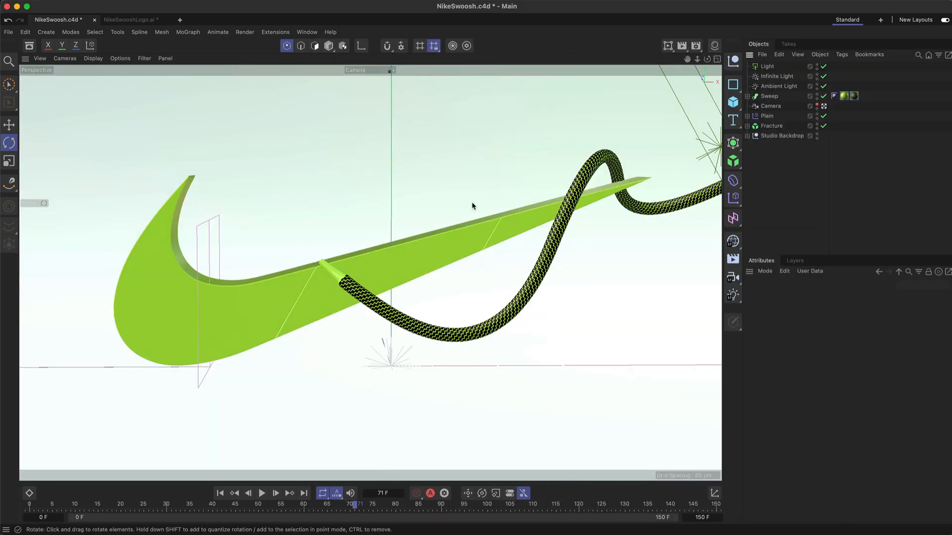
pyautogui.press('super+s')
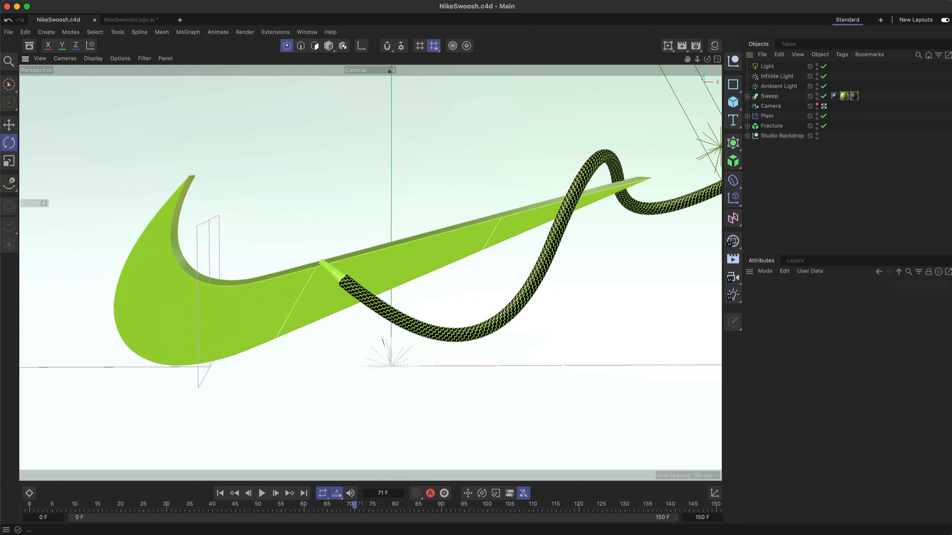
# Switch to After Effects and add NikeSwoosh.c4d as a layer in the NikeSwooshAnimation composition.
pyautogui.moveTo(303, 533)
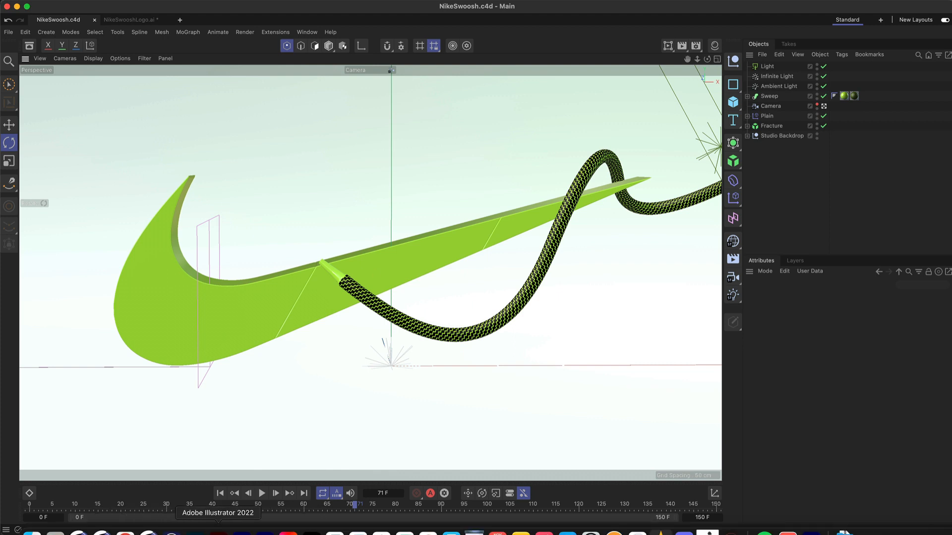
pyautogui.click(240, 532)
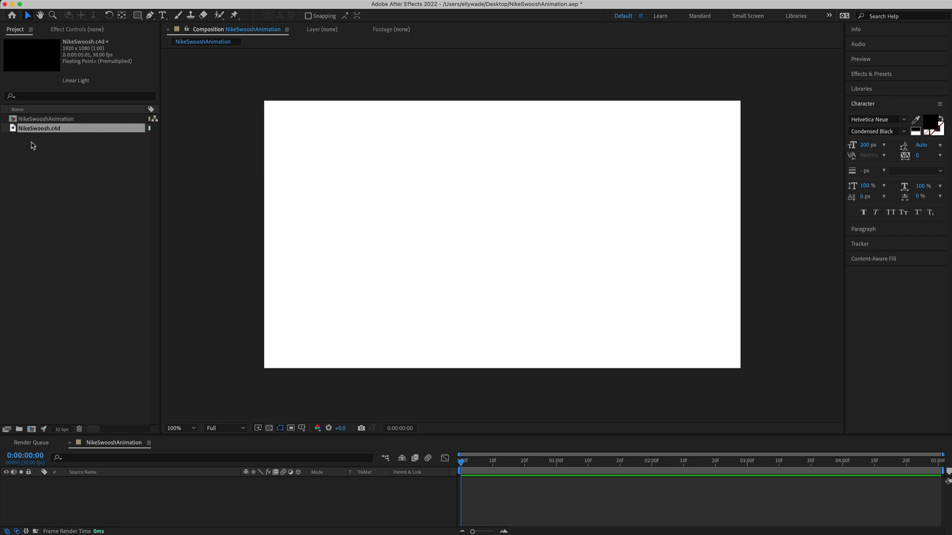
pyautogui.moveTo(35, 132); pyautogui.dragTo(166, 510)
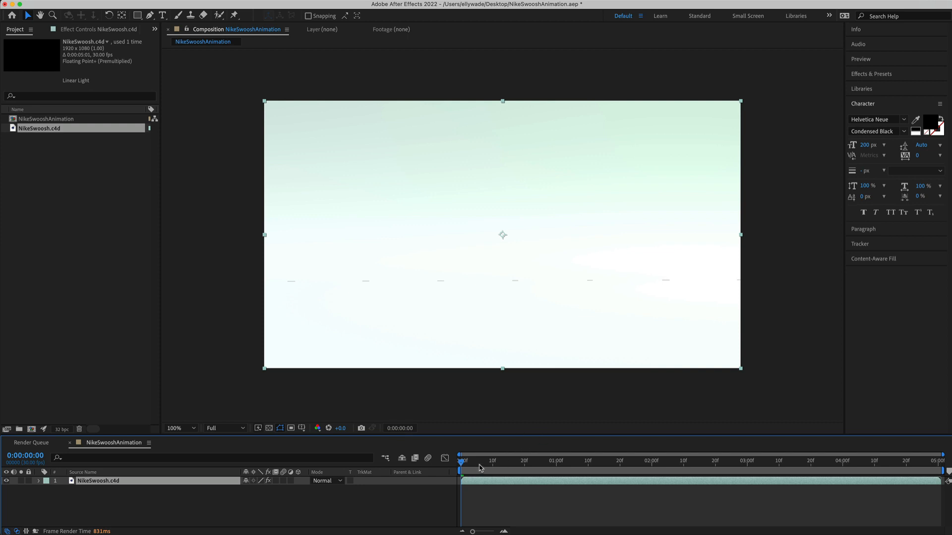
# Preview the composition's animation from the start through about 0:00:02:10 and deselect the layer.
pyautogui.press('space')
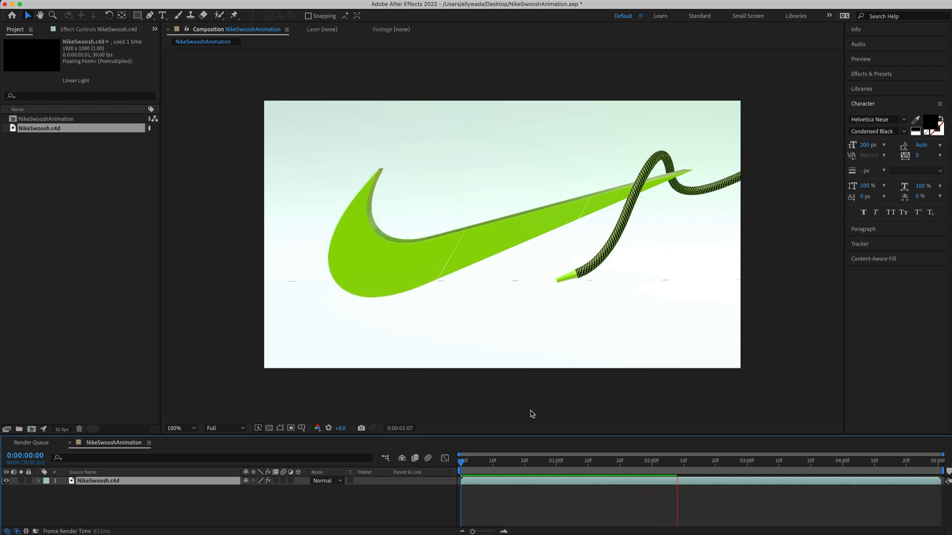
pyautogui.press('space')
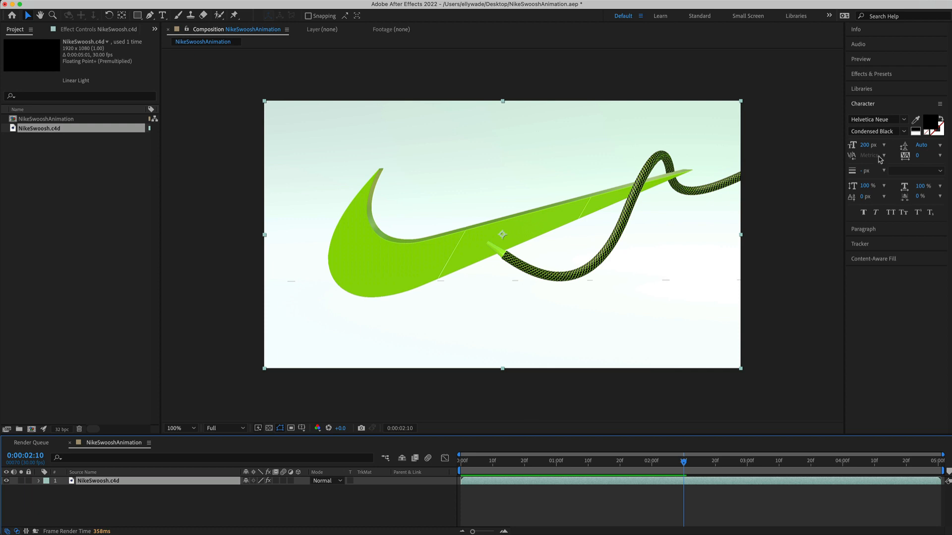
pyautogui.click(804, 217)
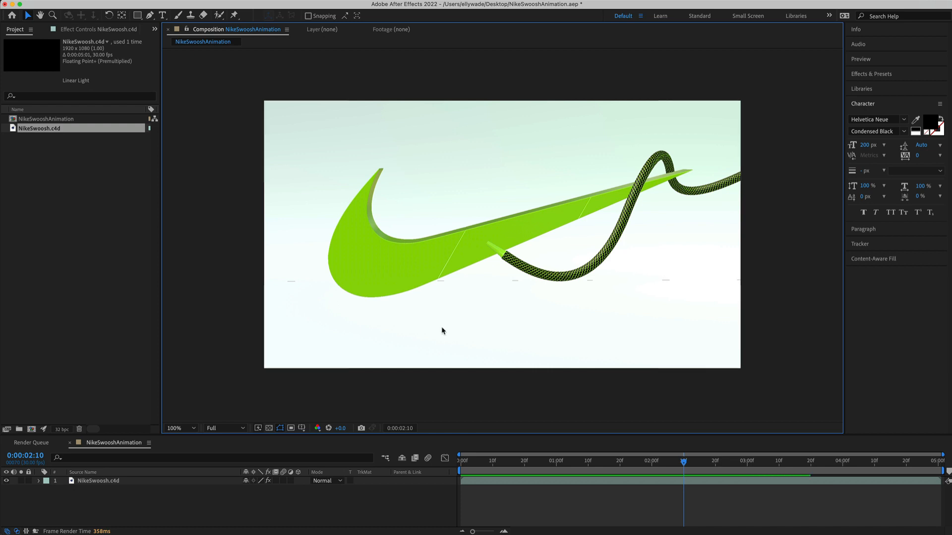
# Set the Cineware renderer of the NikeSwoosh.c4d layer to Current.
pyautogui.click(96, 31)
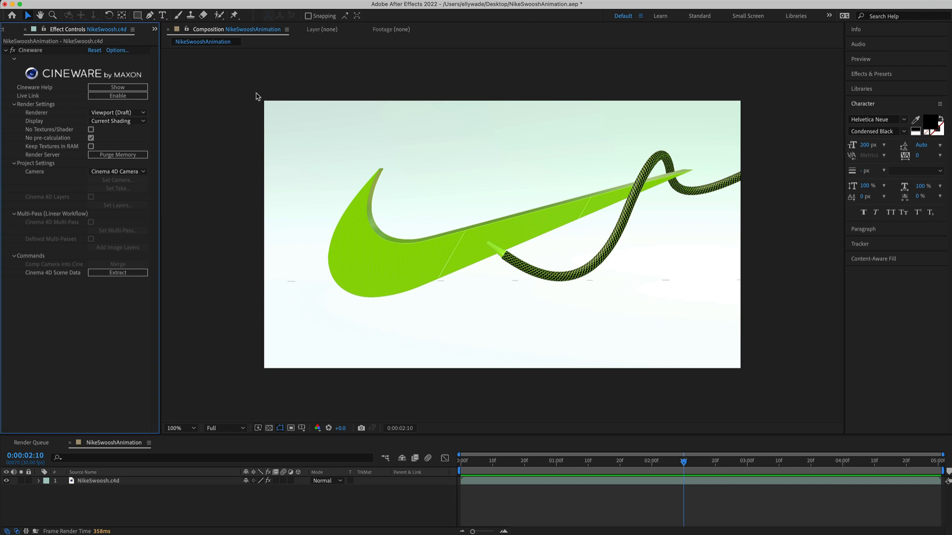
pyautogui.click(141, 113)
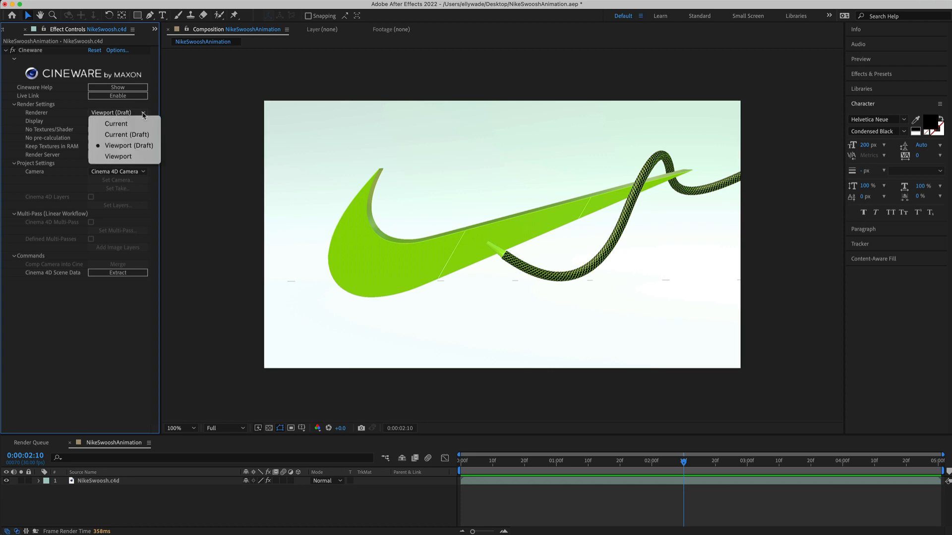
pyautogui.click(124, 124)
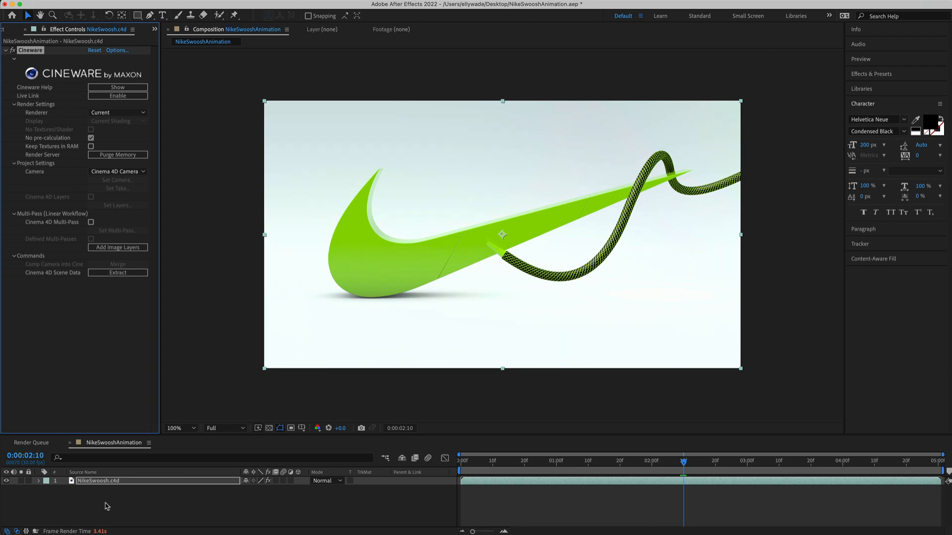
# Add an adjustment layer above the NikeSwoosh.c4d layer.
pyautogui.rightClick(108, 504)
pyautogui.moveTo(148, 428)
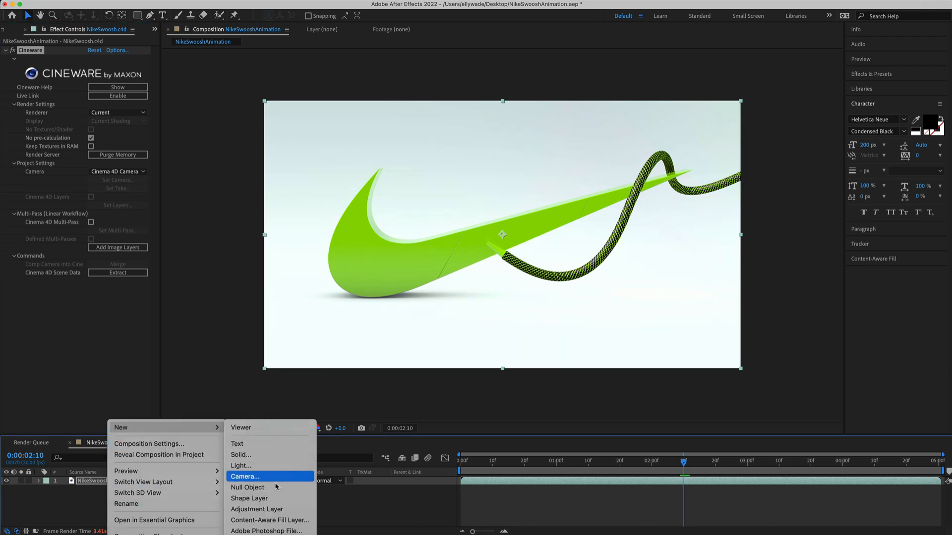
pyautogui.click(274, 510)
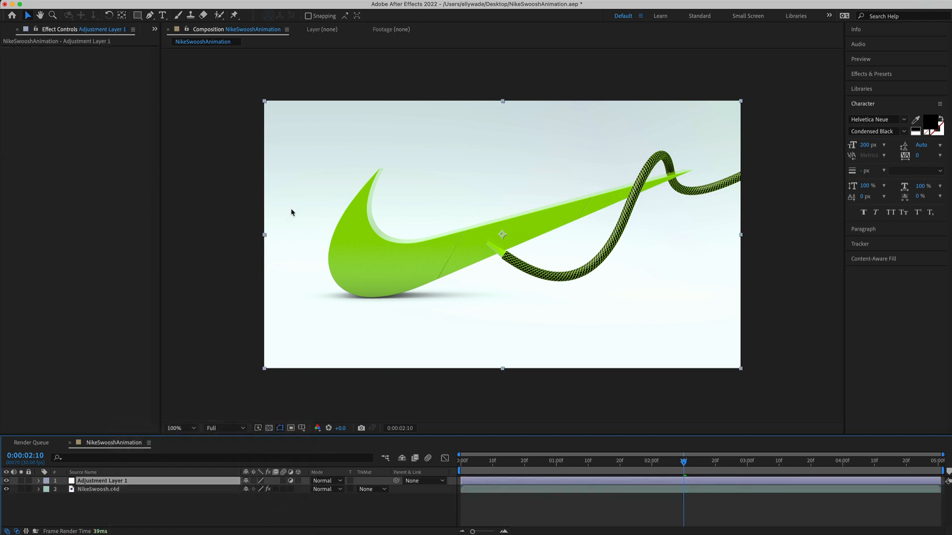
# Apply the Magic Bullet Looks effect to the adjustment layer.
pyautogui.click(212, 4)
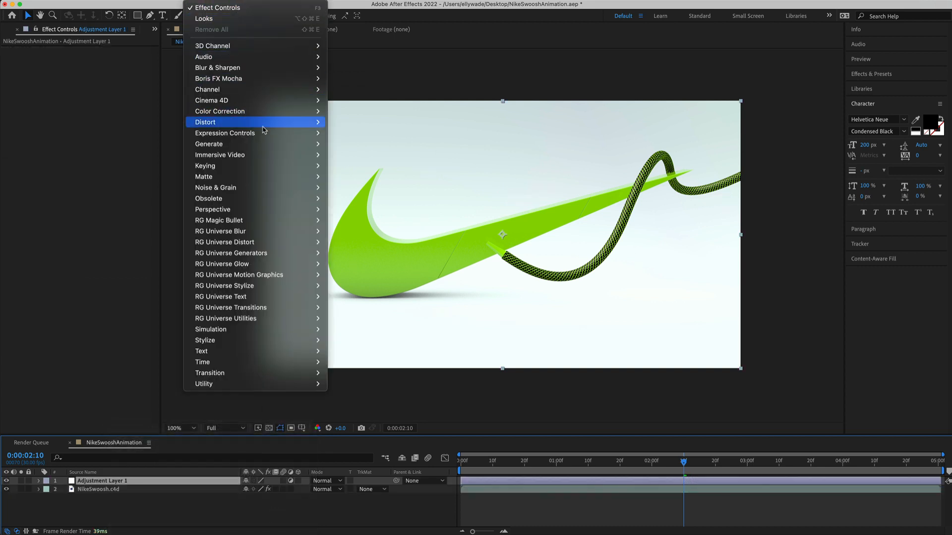
pyautogui.moveTo(271, 220)
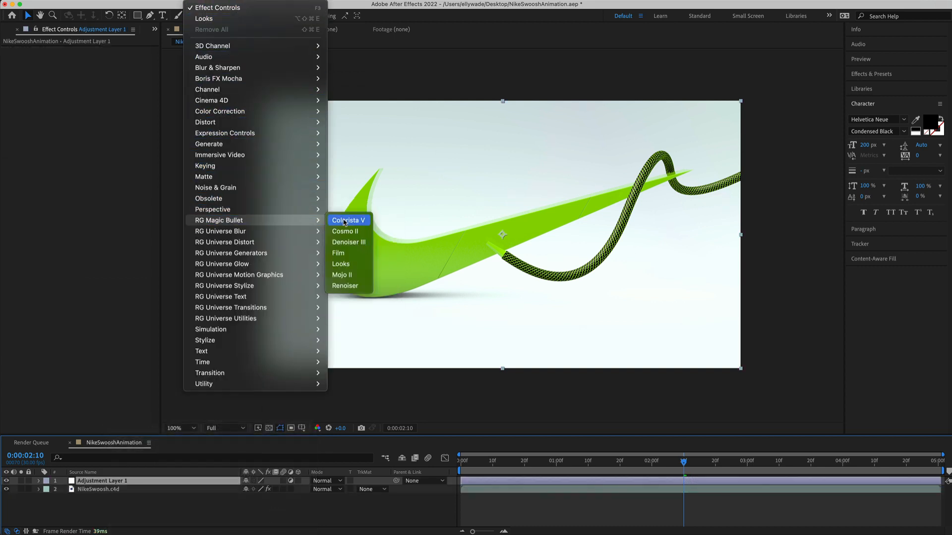
pyautogui.click(341, 263)
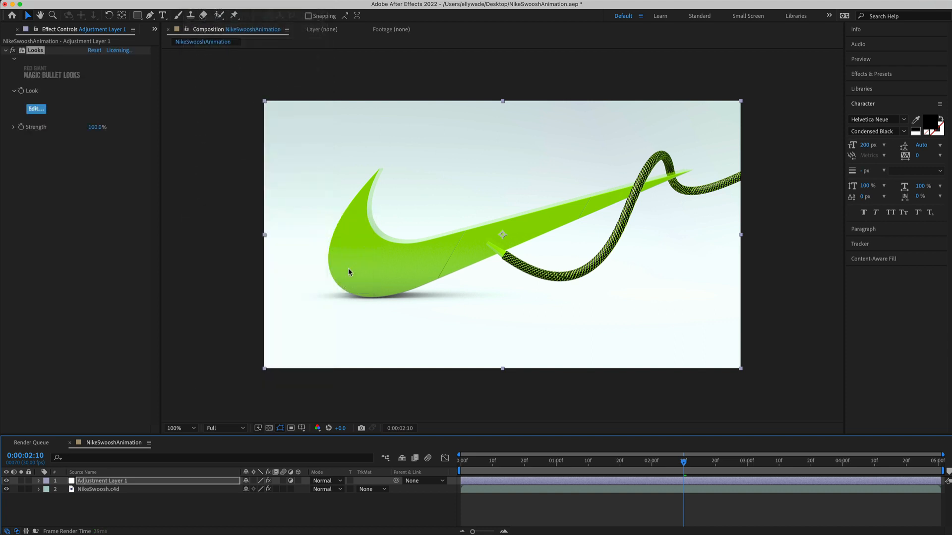
# Open the Looks editor for the effect and choose the LOL preset from the most recent looks.
pyautogui.click(39, 112)
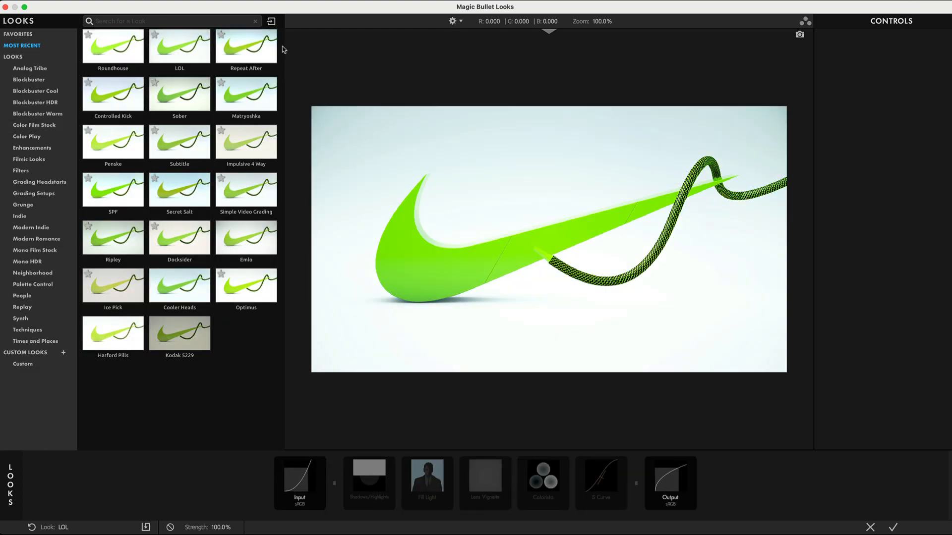
pyautogui.click(196, 60)
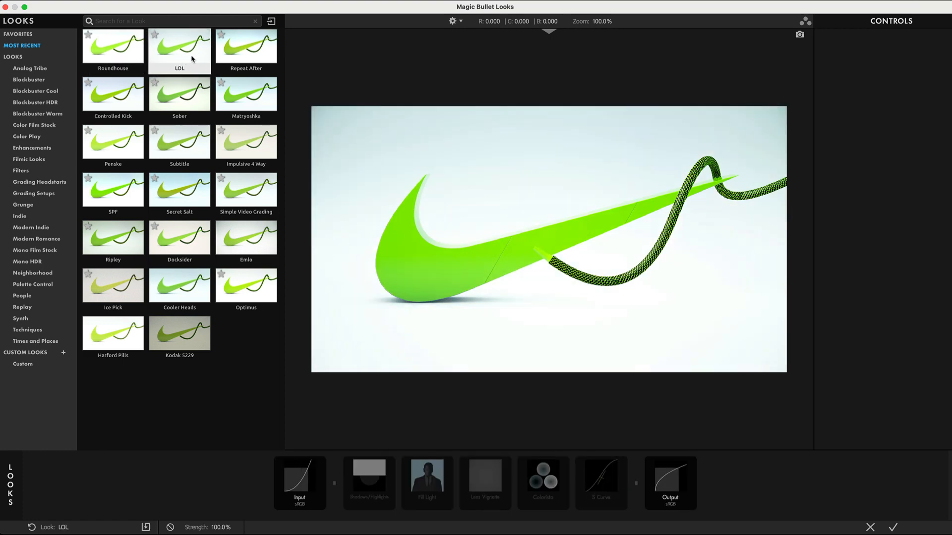
pyautogui.click(181, 53)
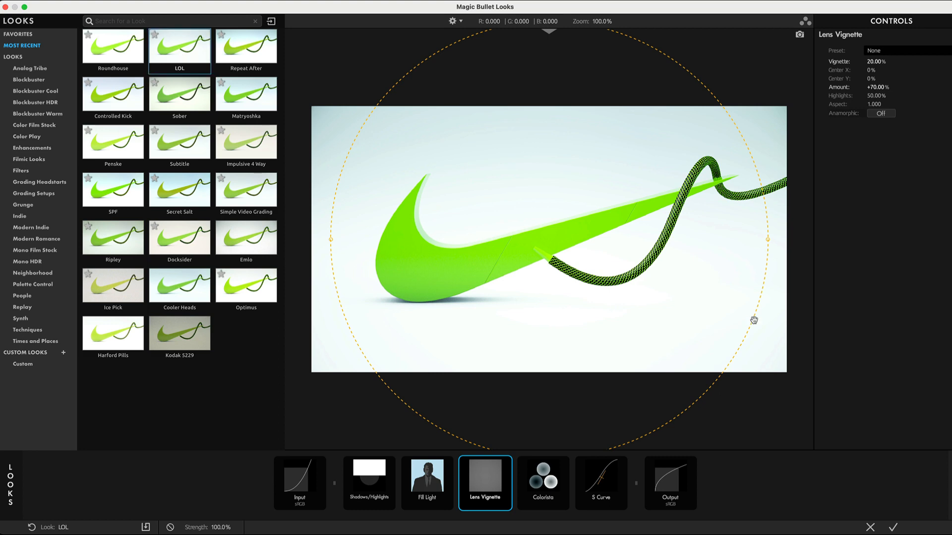
# Set the look's strength to 50%, compare the image with the look off and on, and accept the look.
pyautogui.click(222, 528)
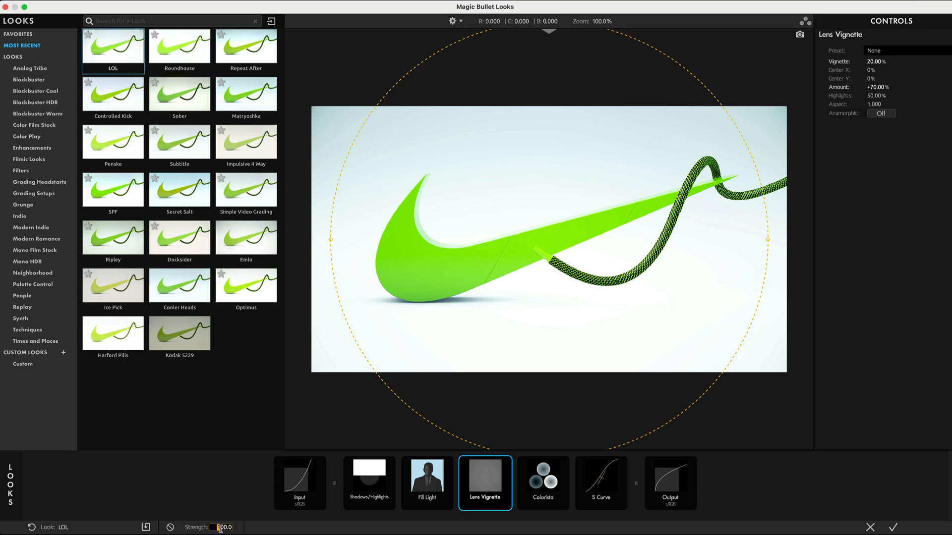
pyautogui.write('50')
pyautogui.click(170, 526)
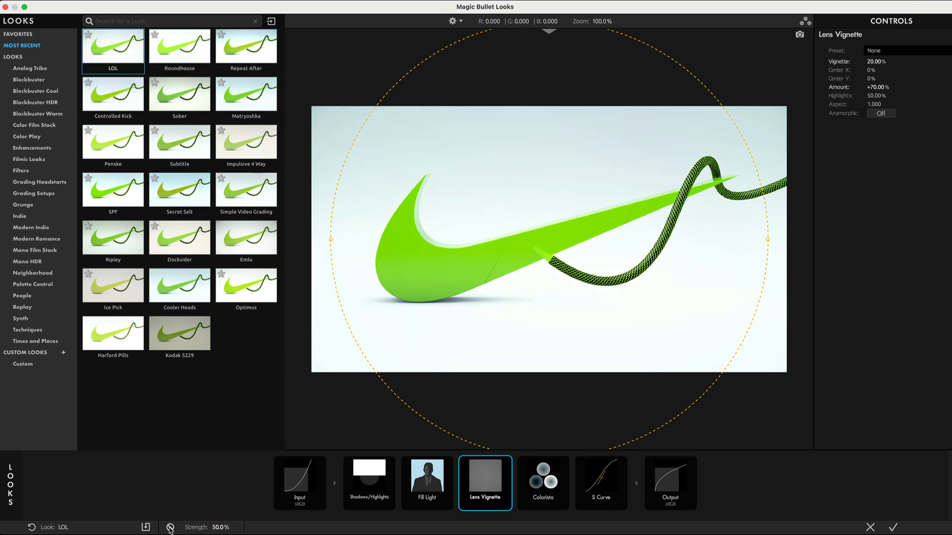
pyautogui.click(170, 527)
pyautogui.click(170, 527)
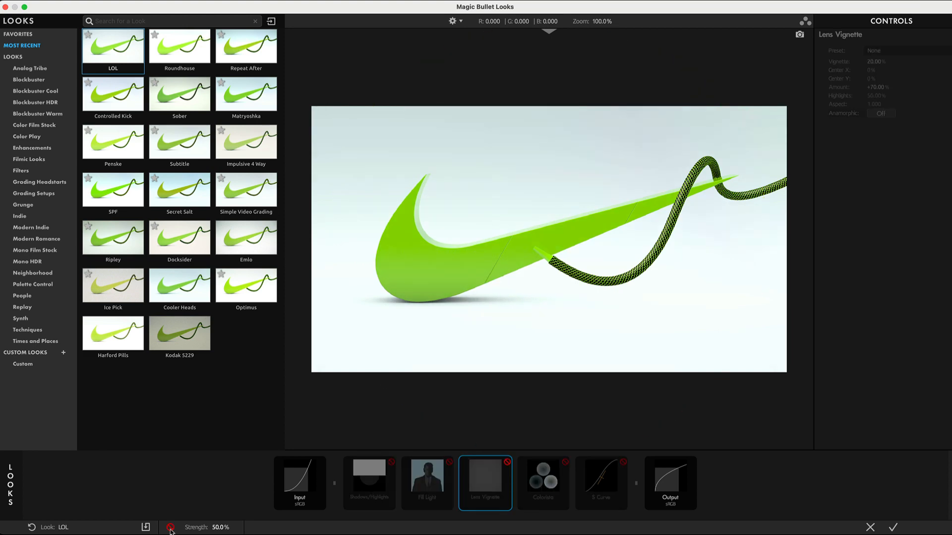
pyautogui.click(170, 527)
pyautogui.click(894, 527)
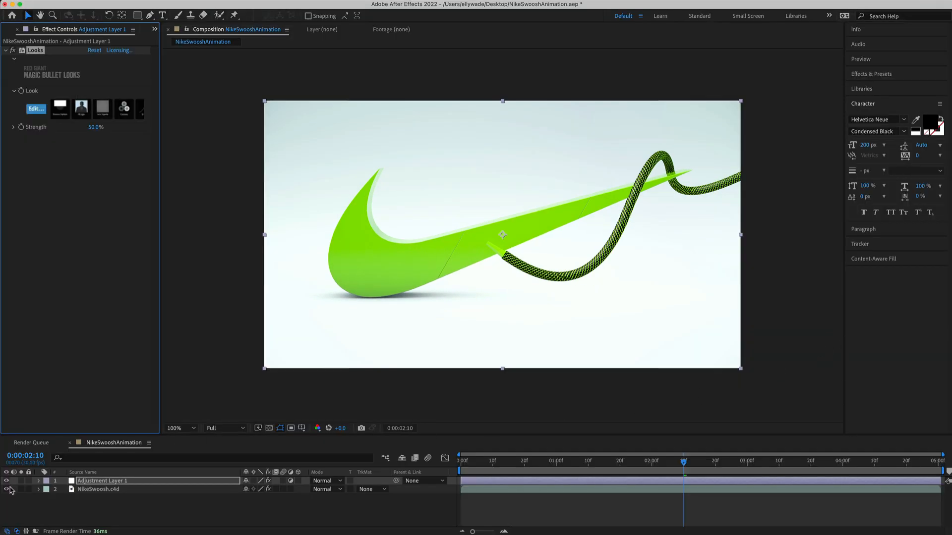
# Toggle the adjustment layer's visibility to compare the graded and ungraded image, leave it visible, and deselect the layer.
pyautogui.click(4, 481)
pyautogui.click(6, 482)
pyautogui.click(6, 481)
pyautogui.click(6, 481)
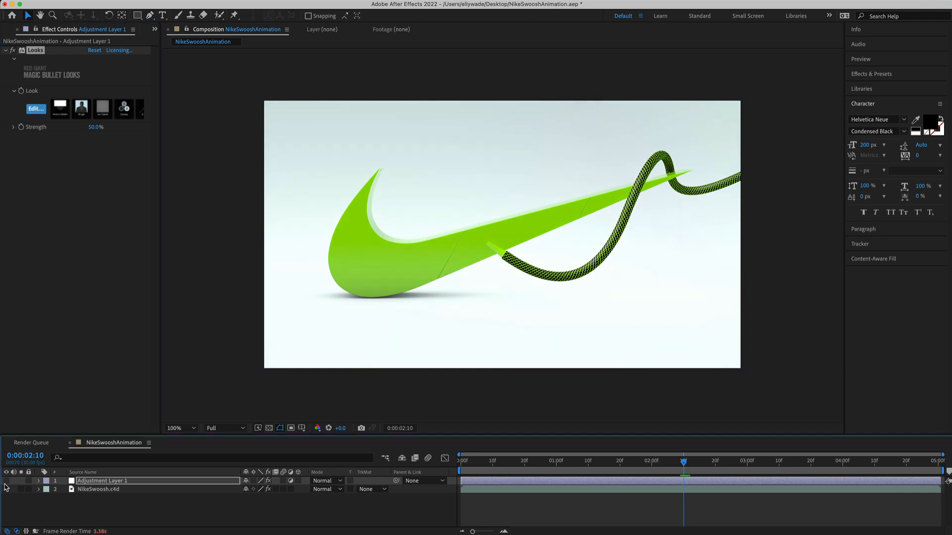
pyautogui.click(6, 481)
pyautogui.click(6, 481)
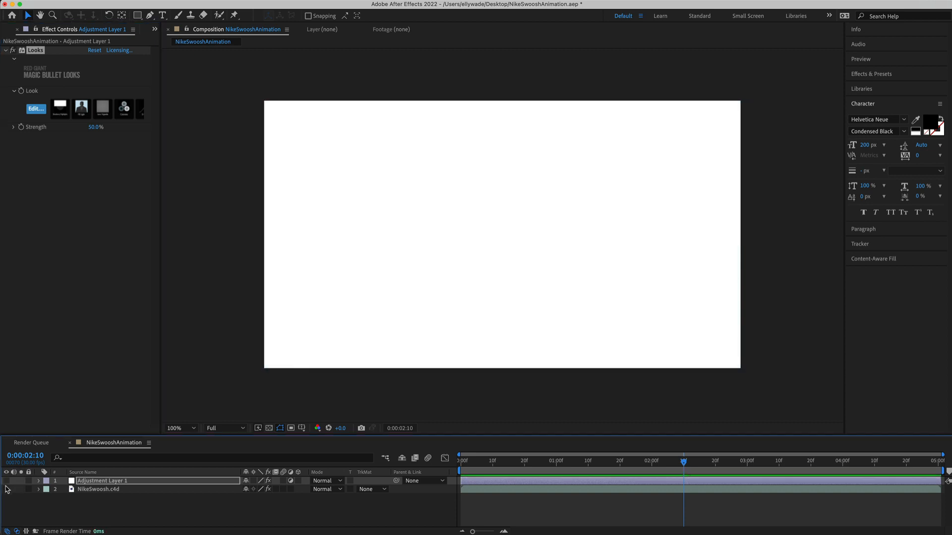
pyautogui.click(6, 482)
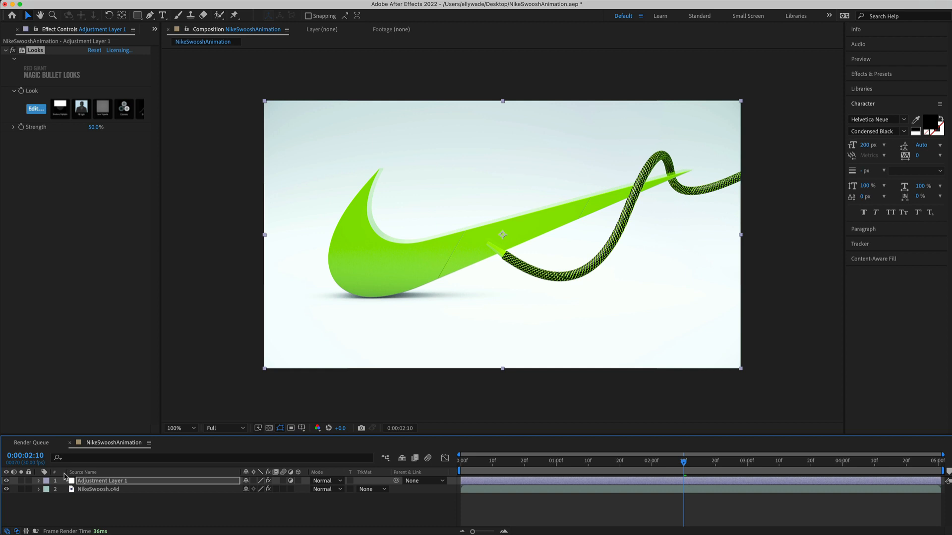
pyautogui.click(600, 402)
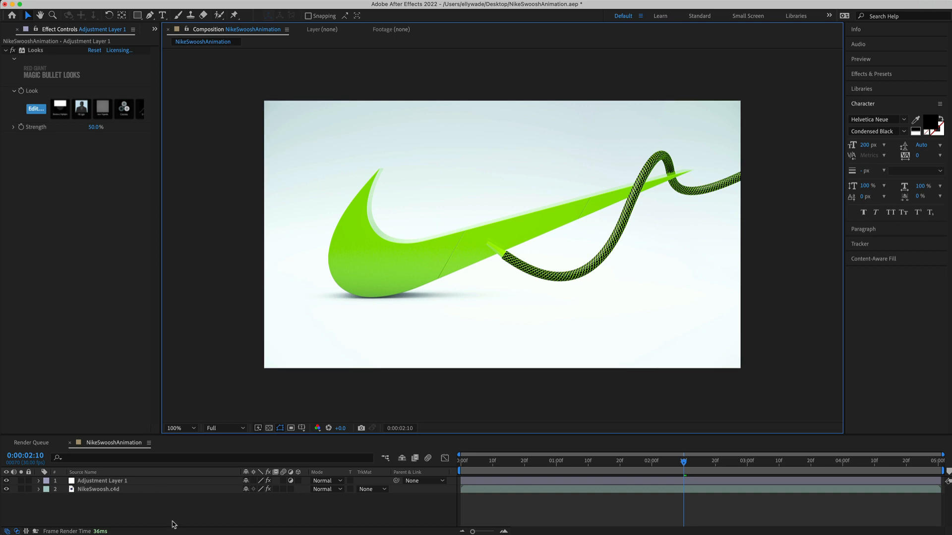
pyautogui.moveTo(135, 514); pyautogui.dragTo(132, 463)
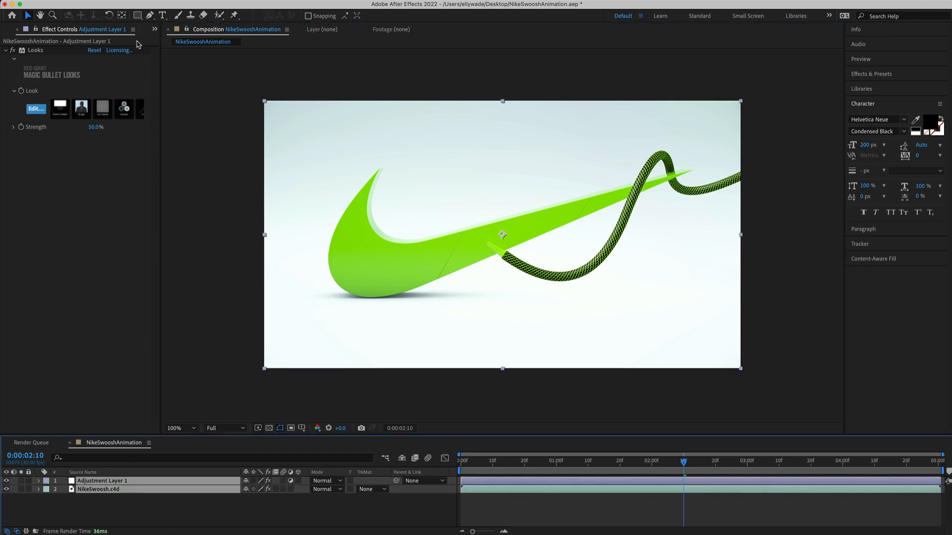
pyautogui.click(154, 3)
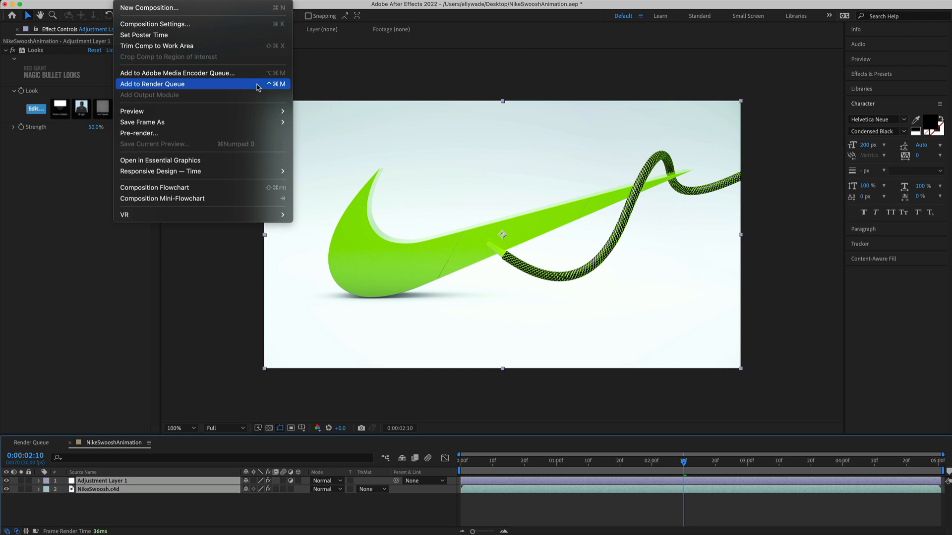
pyautogui.click(337, 81)
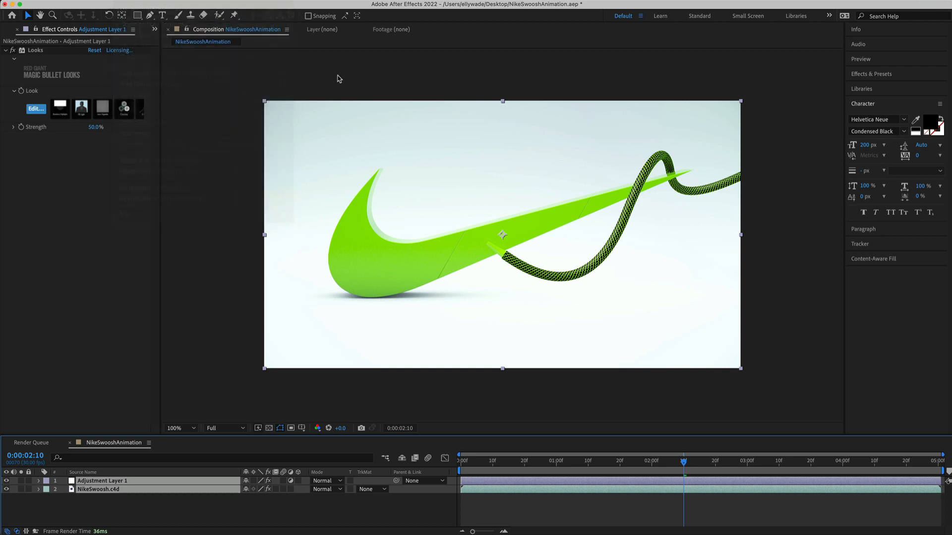
pyautogui.click(339, 80)
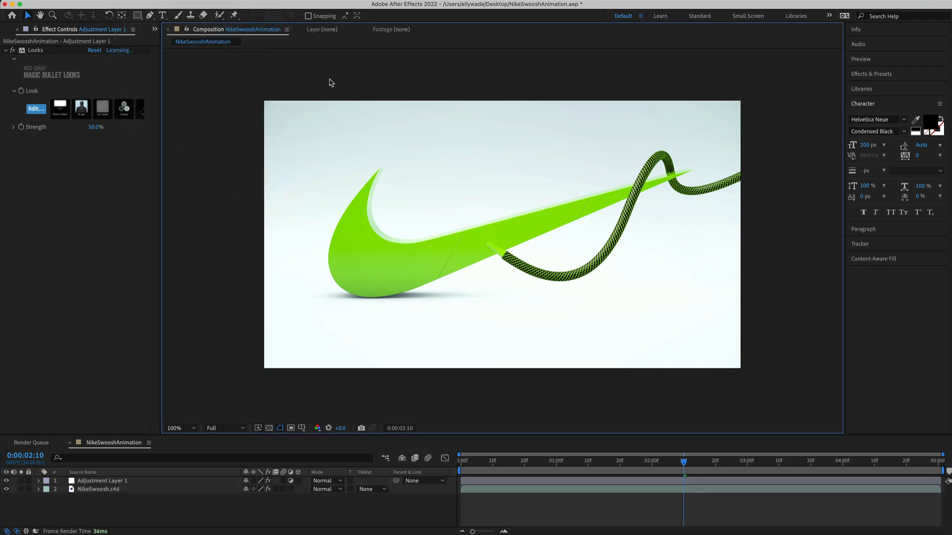